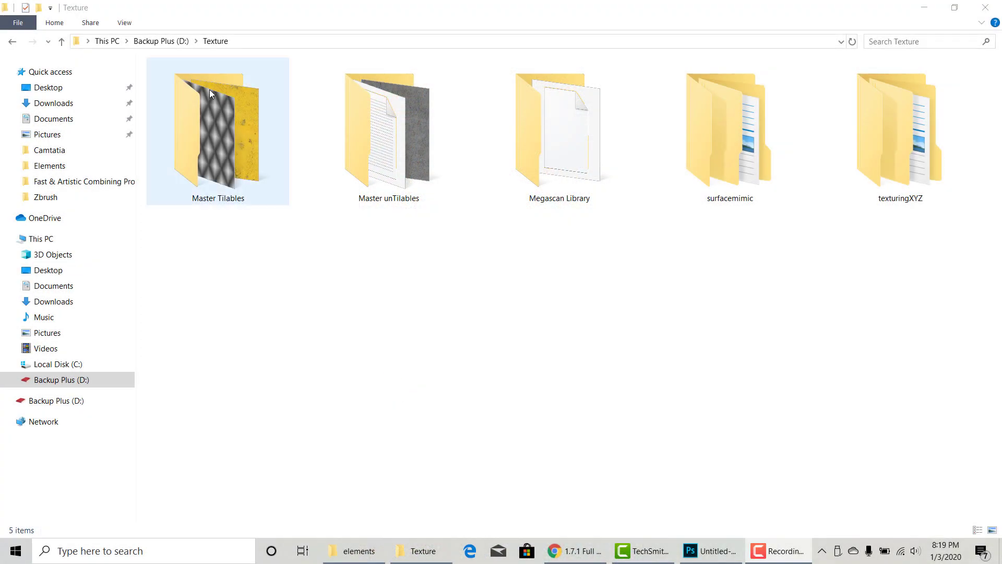
# - Browse the Master Tilables texture folder, looking through its Metal subfolder and opening the Painted subfolder
pyautogui.doubleClick(221, 157)
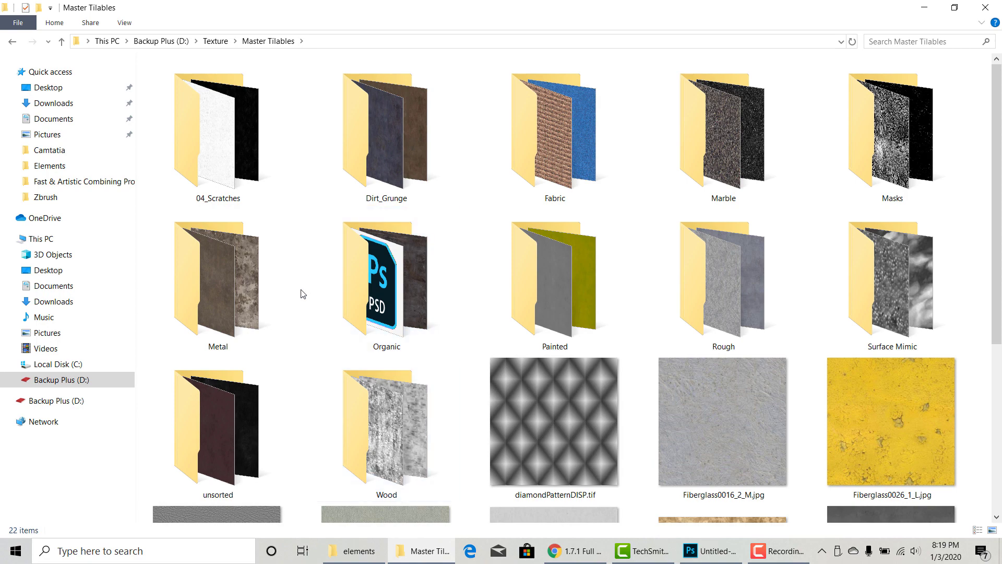
pyautogui.scroll(-5, 301, 292)
pyautogui.scroll(5, 300, 291)
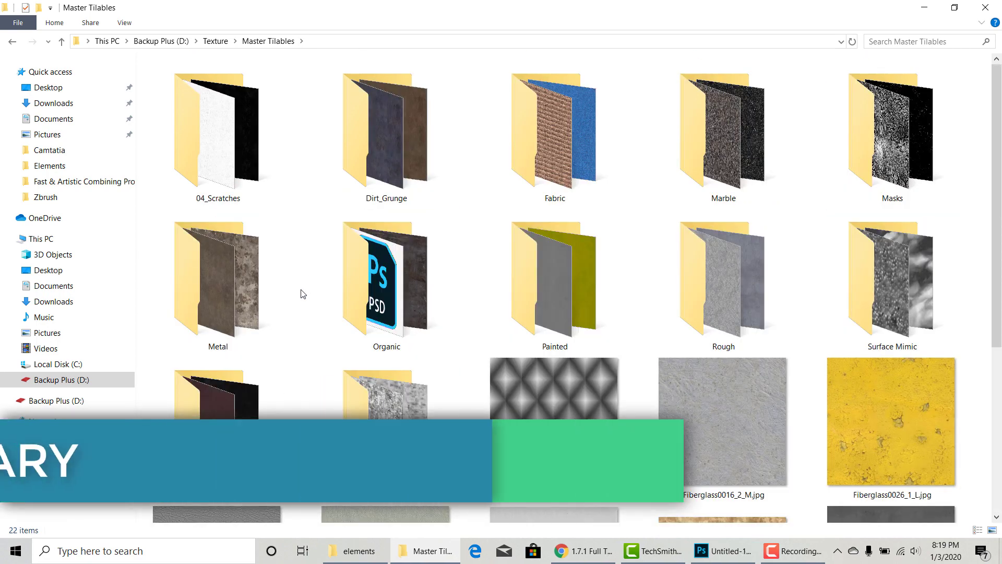
pyautogui.doubleClick(239, 303)
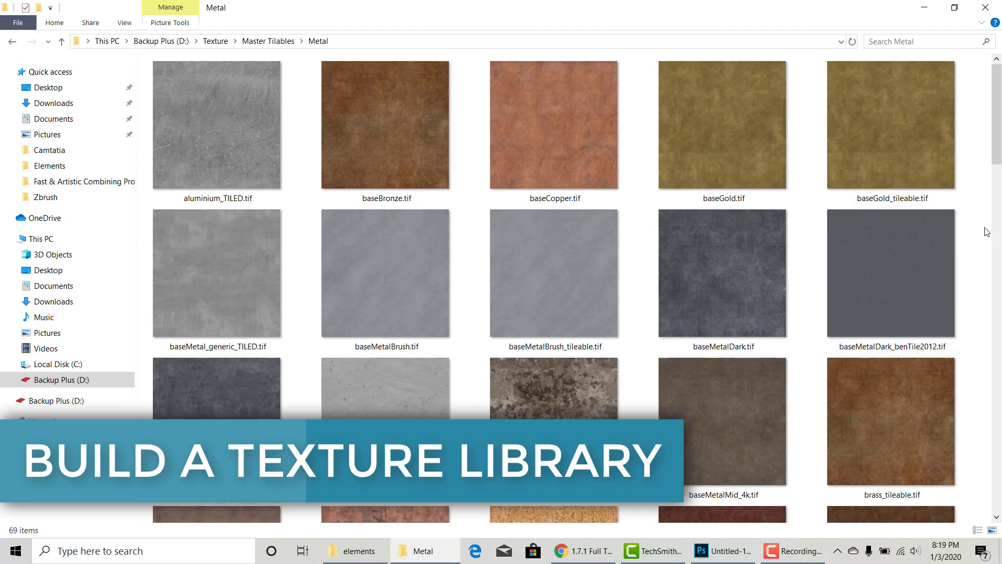
pyautogui.scroll(-10, 987, 231)
pyautogui.scroll(5, 986, 228)
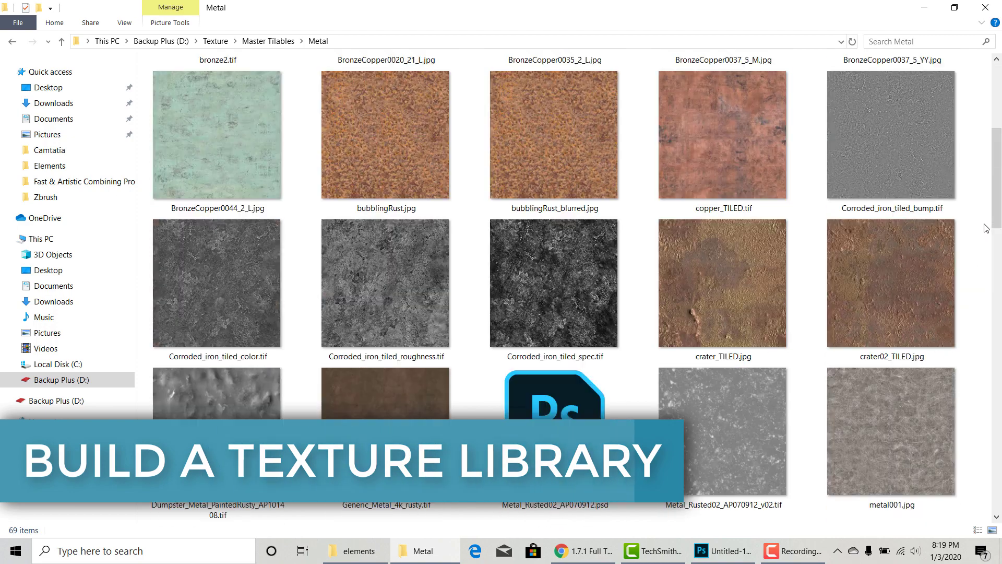
pyautogui.scroll(-5, 986, 228)
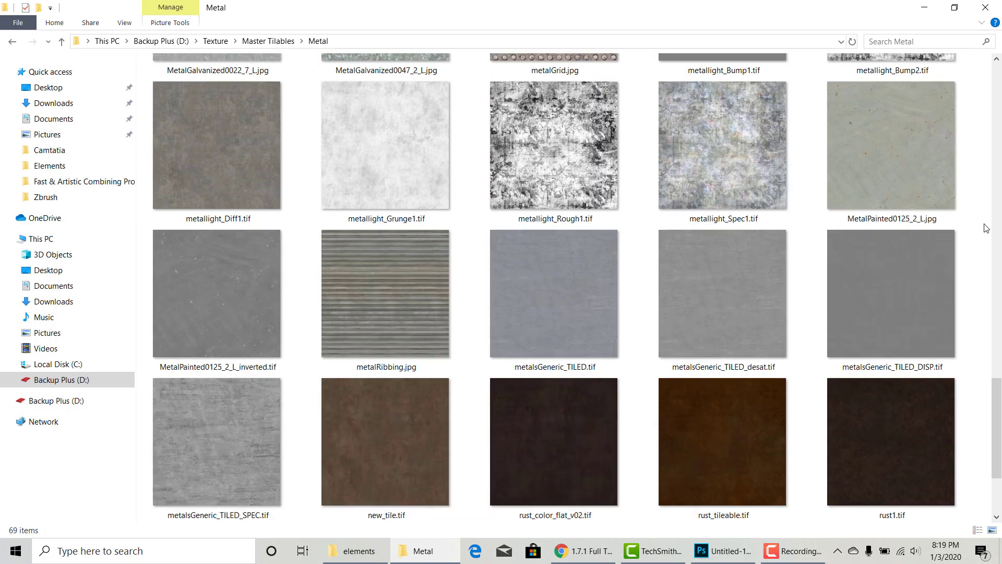
pyautogui.scroll(-3, 986, 228)
pyautogui.click(268, 40)
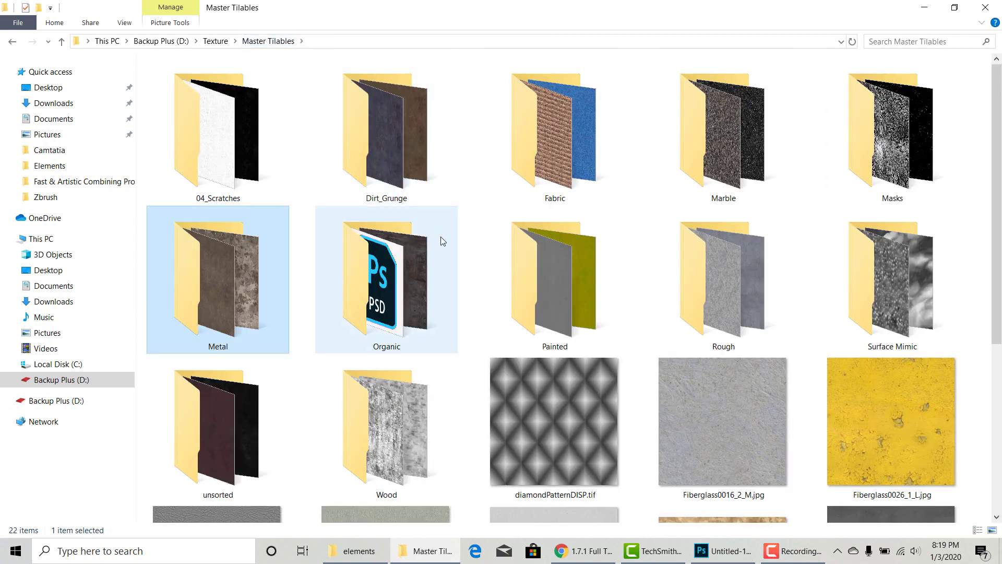
pyautogui.doubleClick(548, 275)
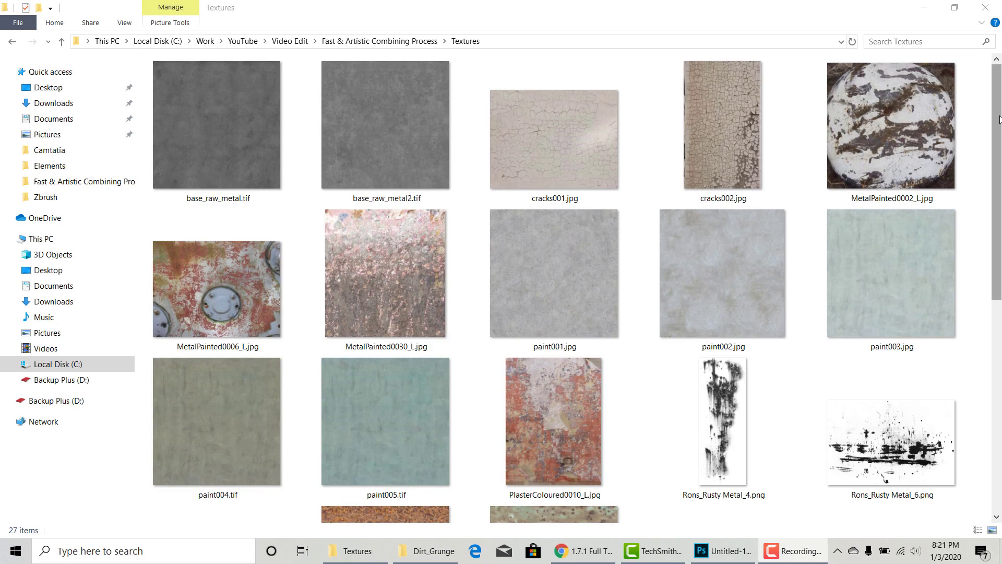
# - Open a rust texture from the project's Textures folder in the image viewer and examine the following rust images, including rust002.jpg and RustMixed0013_L.jpg
pyautogui.moveTo(998, 112)
pyautogui.mouseDown()
pyautogui.moveTo(997, 354)
pyautogui.moveTo(996, 125)
pyautogui.mouseUp()
pyautogui.click(228, 135)
pyautogui.doubleClick(227, 131)
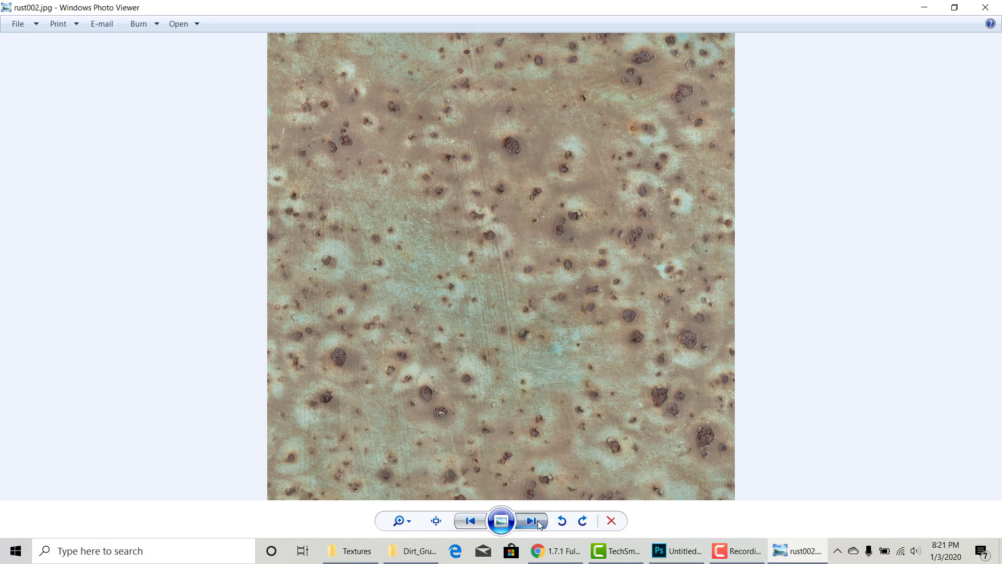
pyautogui.click(539, 522)
pyautogui.click(539, 522)
pyautogui.click(540, 522)
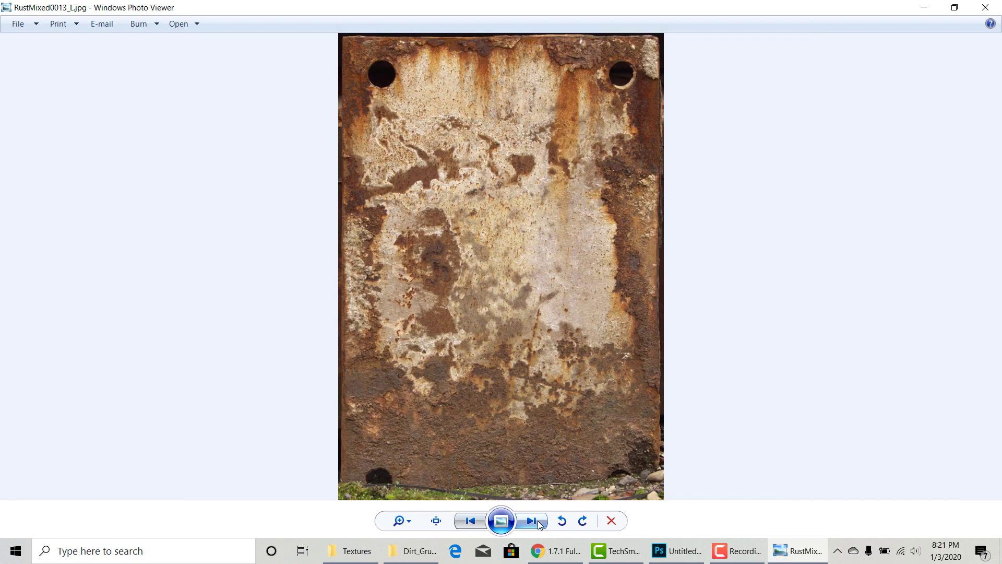
pyautogui.click(539, 522)
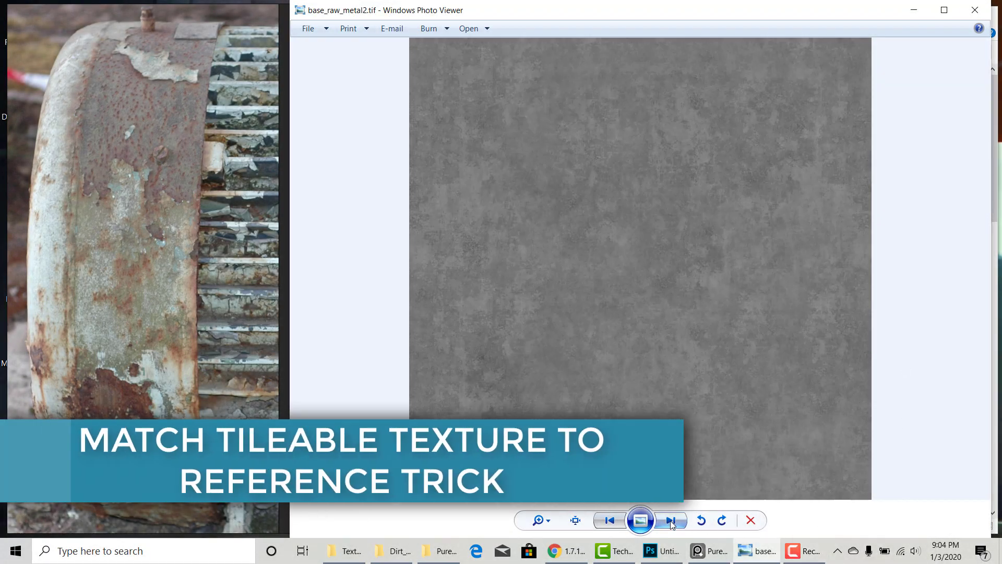
# - Compare the texture images from base_raw_metal2.tif onward, including the cracks, MetalPainted and paint textures, with the rusty metal reference photo
pyautogui.click(671, 520)
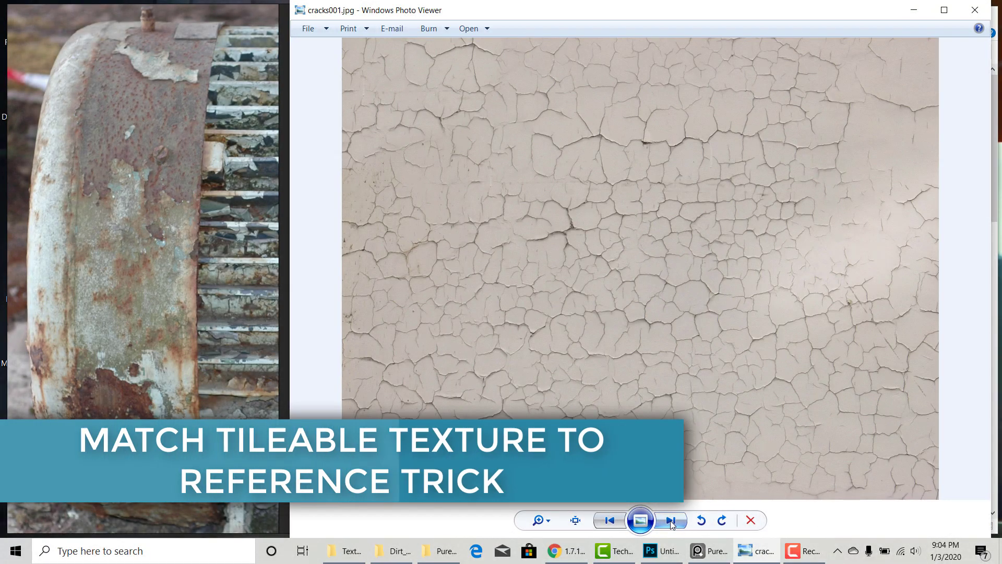
pyautogui.click(671, 520)
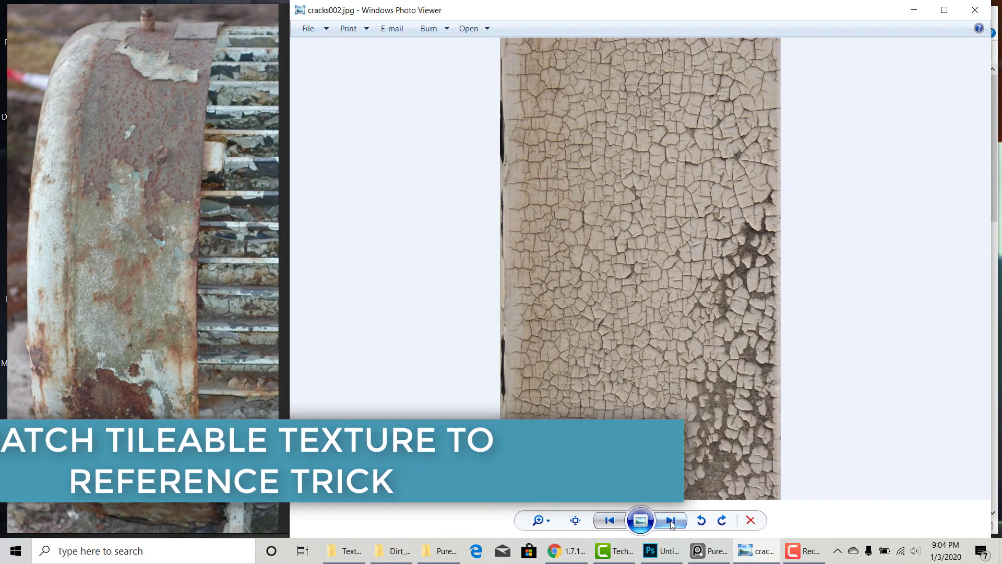
pyautogui.click(672, 521)
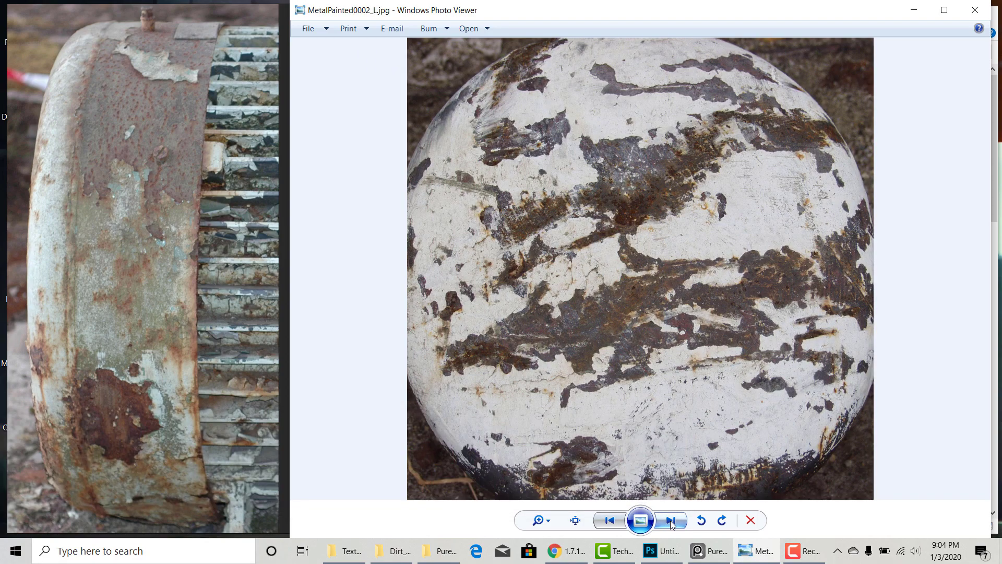
pyautogui.click(672, 521)
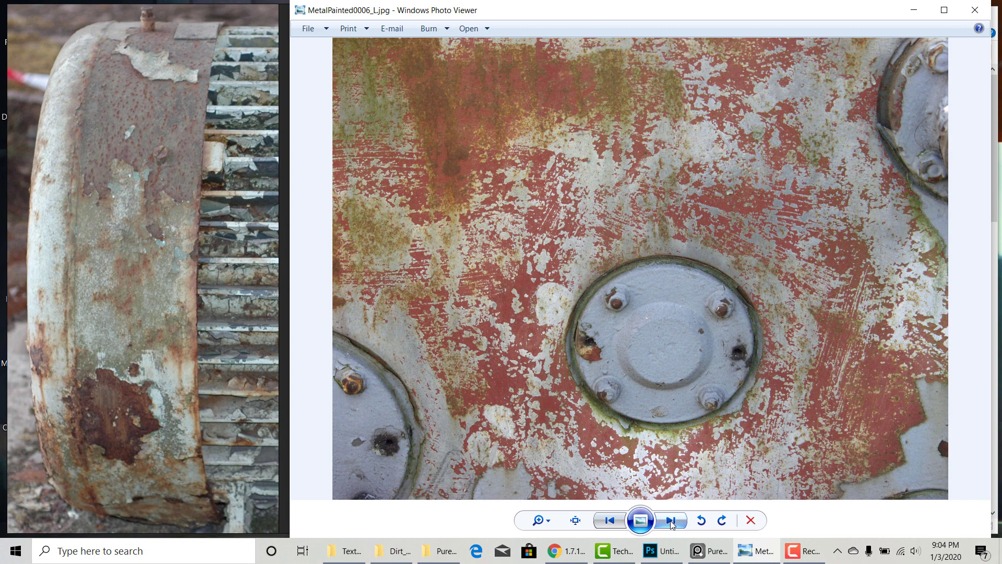
pyautogui.click(672, 521)
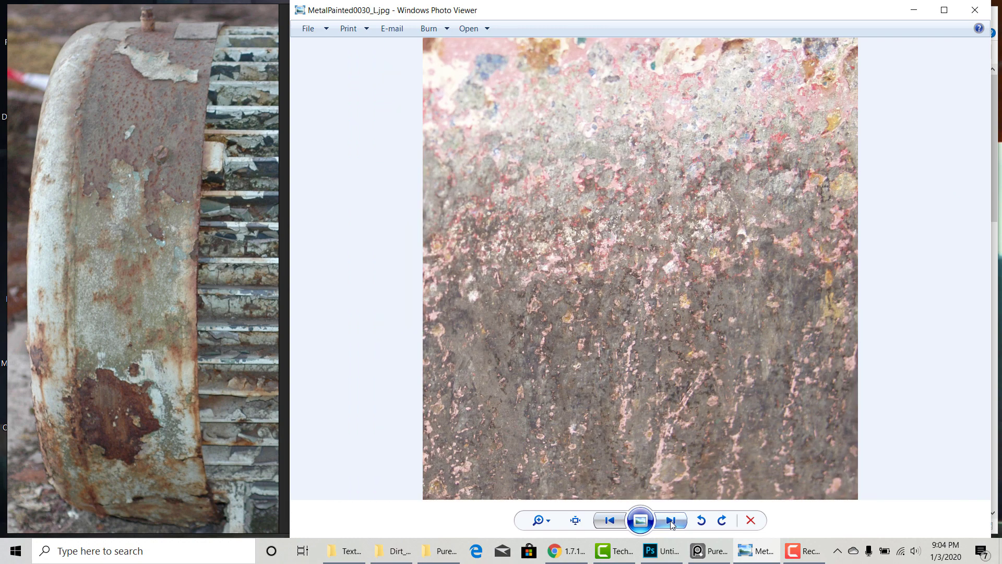
pyautogui.click(672, 521)
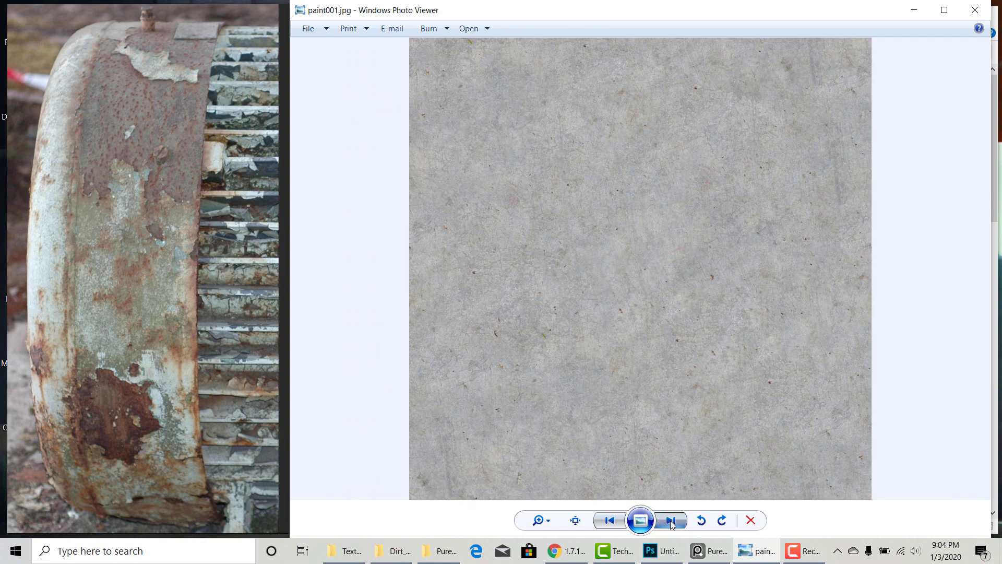
pyautogui.click(671, 521)
pyautogui.click(671, 521)
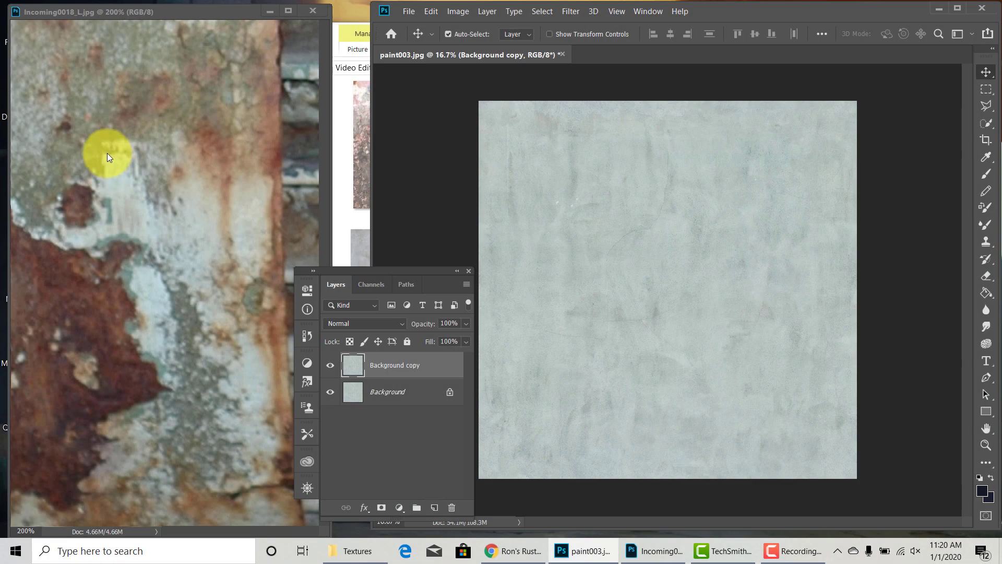
# - In Photoshop, outline a small beige paint patch below the peeling maroon area of Incoming0018_L.jpg with the Polygonal Lasso
pyautogui.click(120, 124)
pyautogui.moveTo(120, 123); pyautogui.dragTo(165, 294)
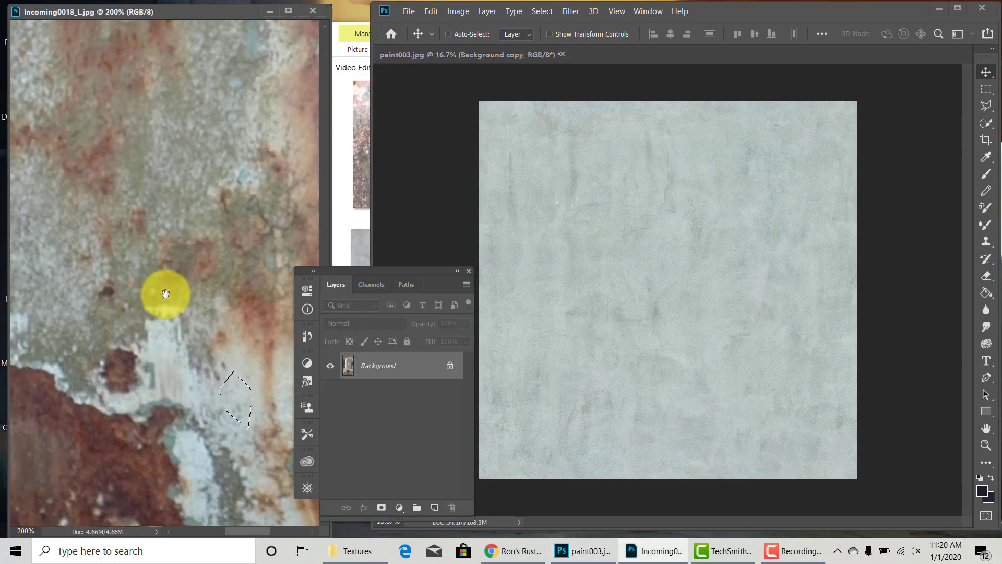
pyautogui.moveTo(139, 195); pyautogui.dragTo(311, 484)
pyautogui.moveTo(200, 226); pyautogui.dragTo(210, 228)
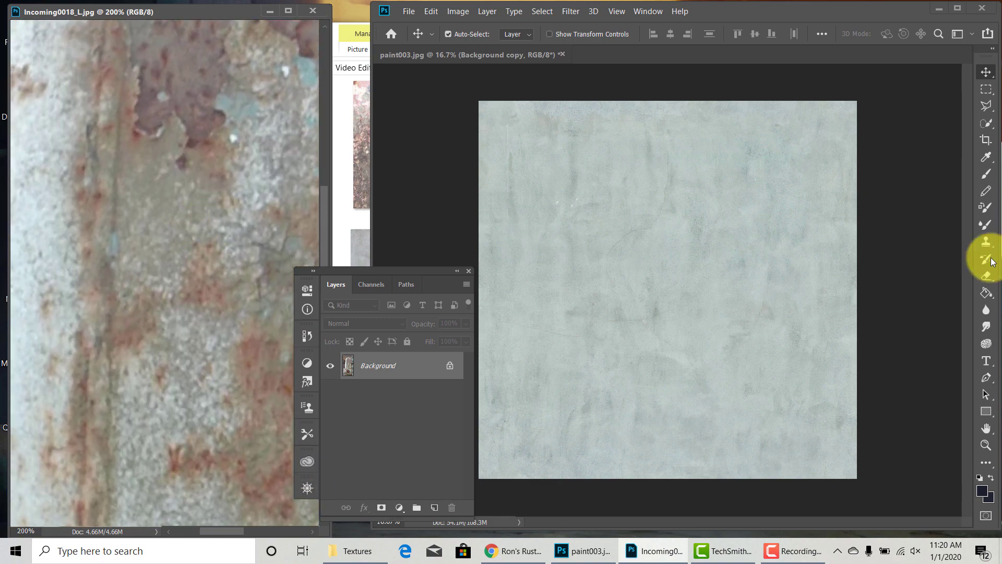
pyautogui.click(985, 107)
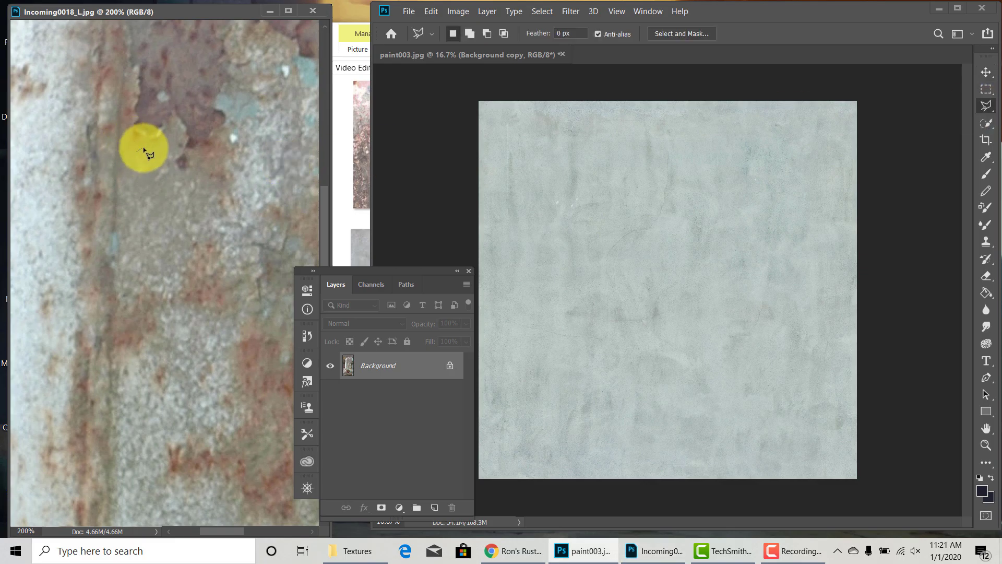
pyautogui.click(174, 142)
pyautogui.click(157, 169)
pyautogui.click(136, 153)
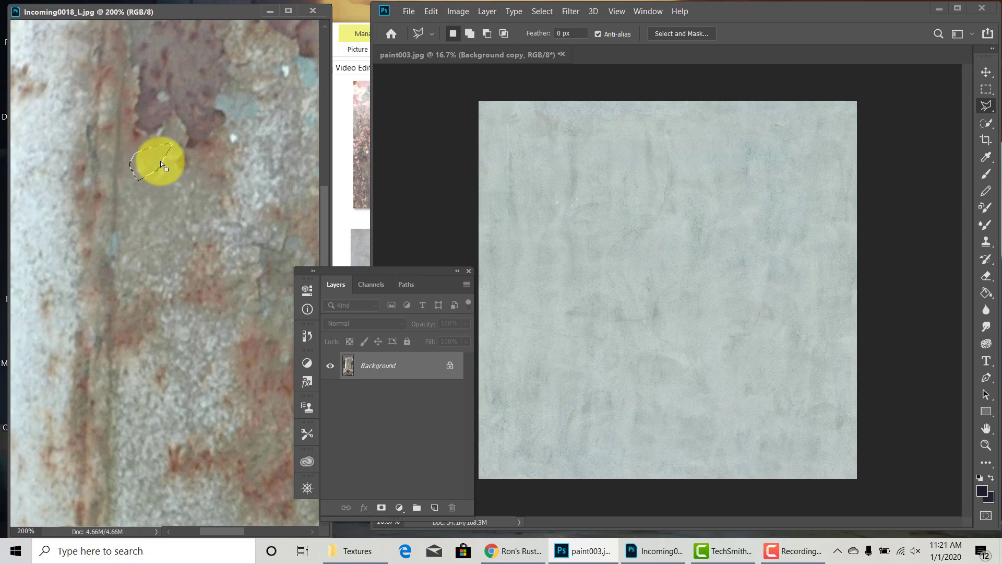
# - Copy the selected paint patch from the reference photo into paint003.jpg as a new layer with the Move tool
pyautogui.click(986, 73)
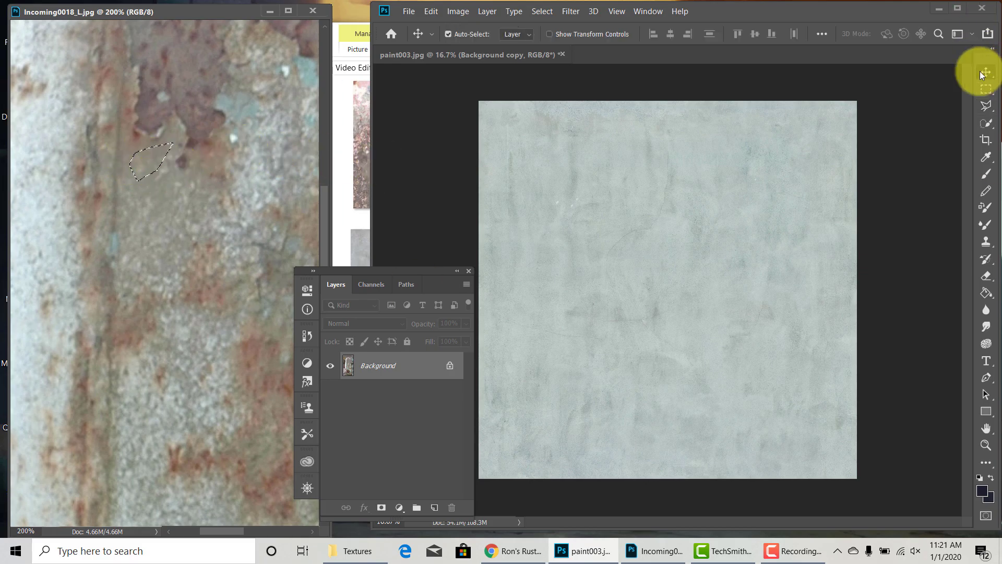
pyautogui.moveTo(140, 171)
pyautogui.mouseDown()
pyautogui.moveTo(148, 158)
pyautogui.moveTo(682, 254)
pyautogui.mouseUp()
pyautogui.click(562, 235)
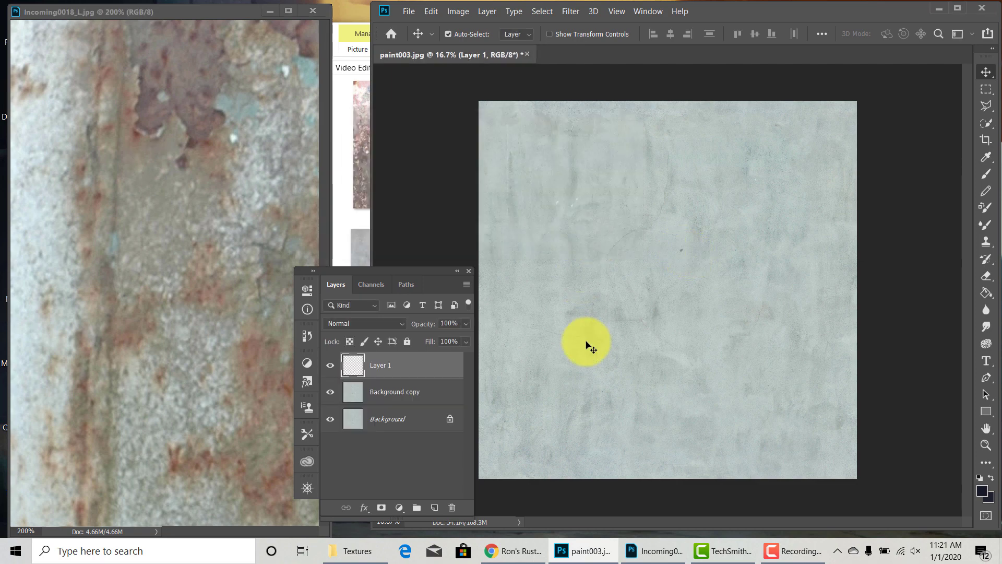
# - Apply Match Color to the Background copy layer, with paint003.jpg as the source and Layer 1 as the source layer
pyautogui.click(414, 392)
pyautogui.click(459, 13)
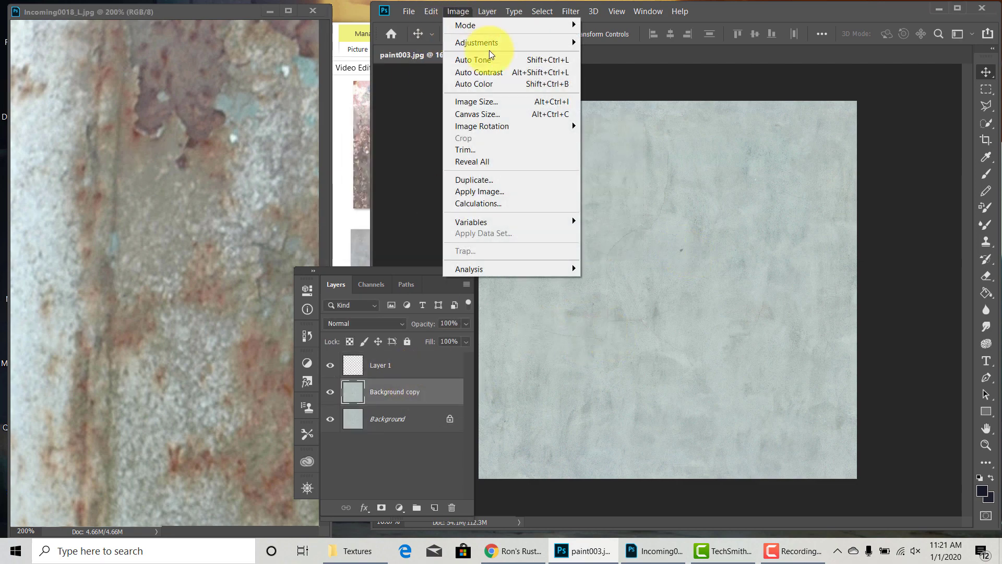
pyautogui.moveTo(514, 44)
pyautogui.click(605, 289)
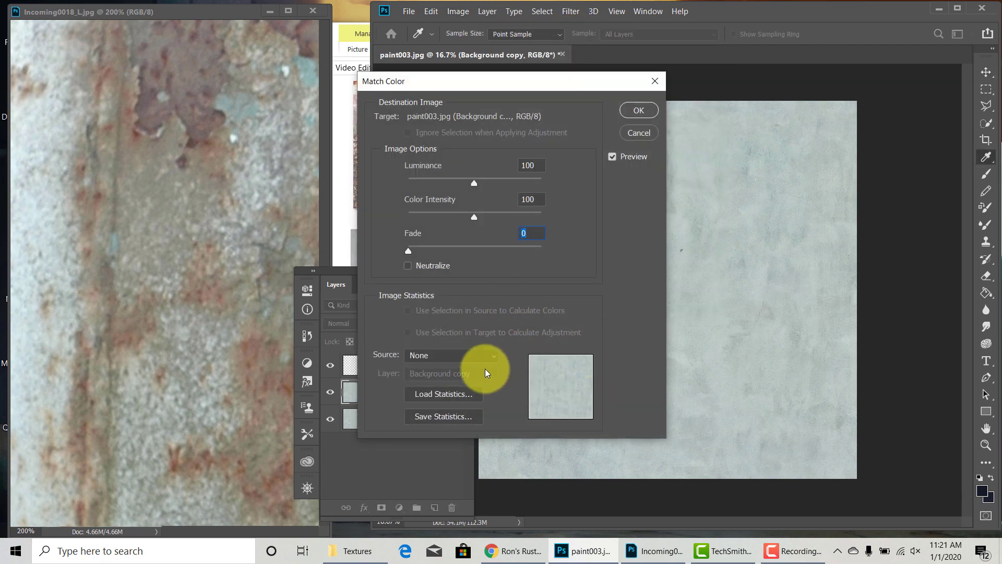
pyautogui.click(466, 355)
pyautogui.click(449, 390)
pyautogui.click(450, 373)
pyautogui.click(440, 408)
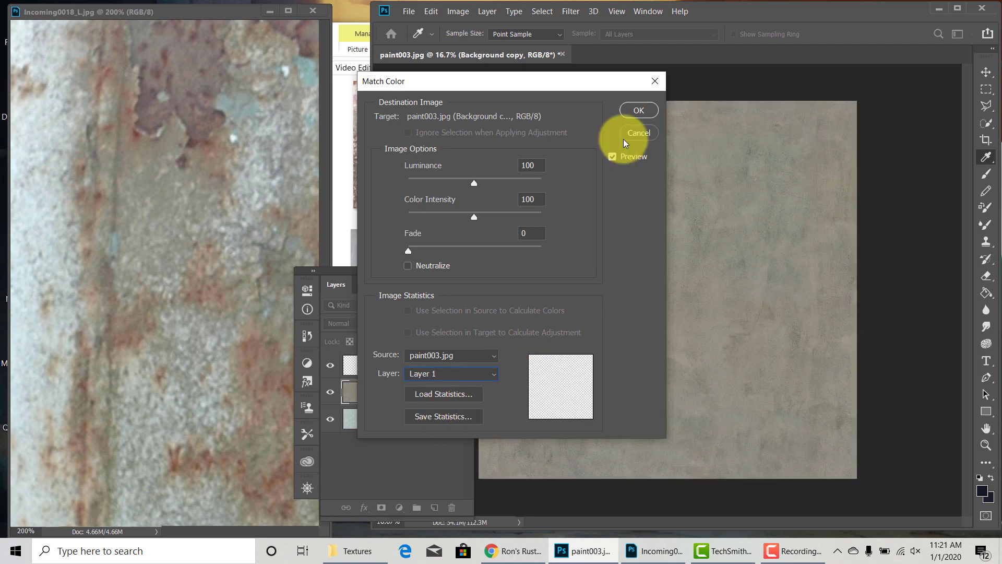
pyautogui.click(638, 110)
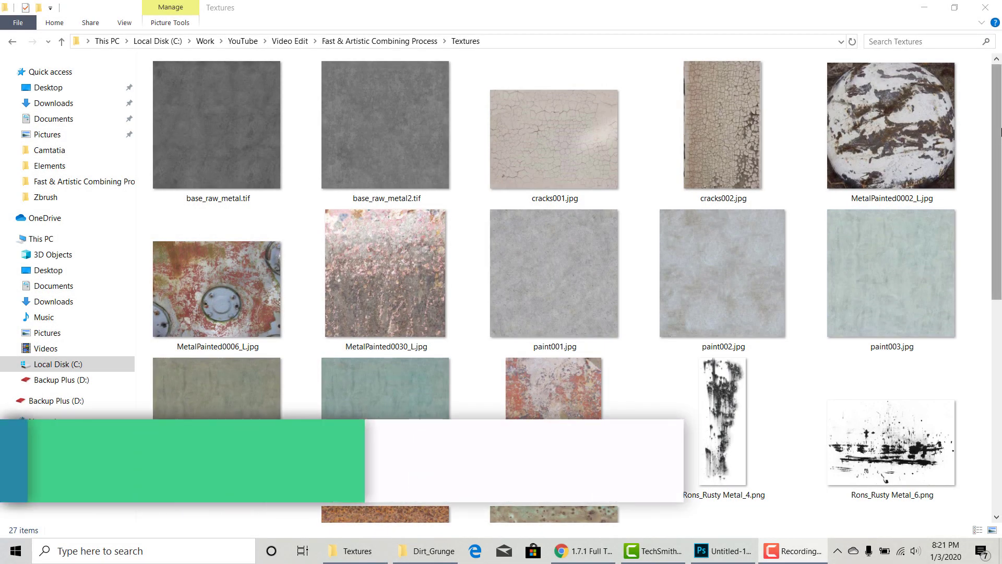
pyautogui.moveTo(1000, 132)
pyautogui.mouseDown()
pyautogui.moveTo(997, 318)
pyautogui.moveTo(998, 120)
pyautogui.mouseUp()
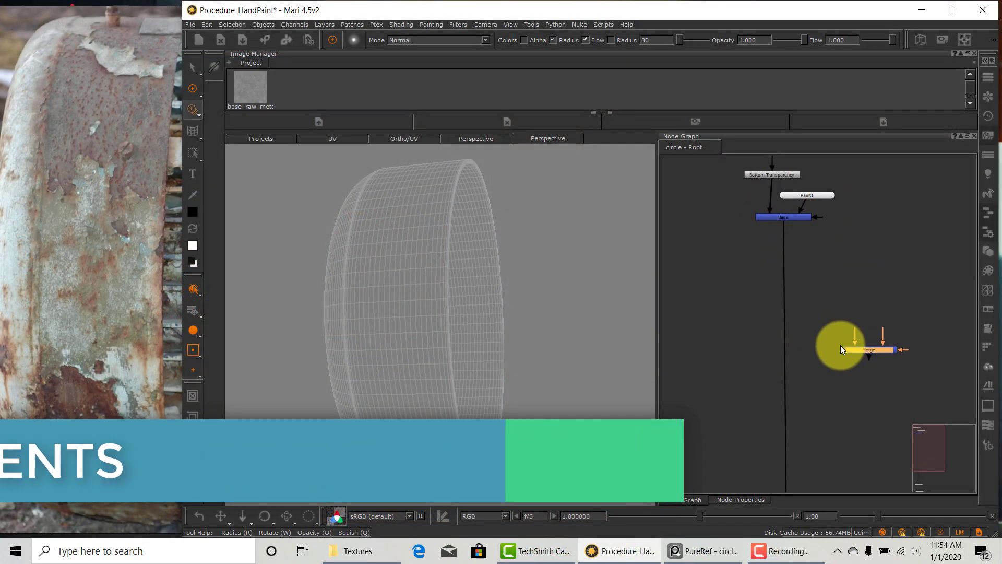
# - In Mari, insert the Merge node into the connection below the Base node and add a Tiled node just above it
pyautogui.moveTo(841, 349); pyautogui.dragTo(816, 305)
pyautogui.press('Tab')
pyautogui.write('til')
pyautogui.click(876, 314)
pyautogui.moveTo(909, 297); pyautogui.dragTo(841, 283)
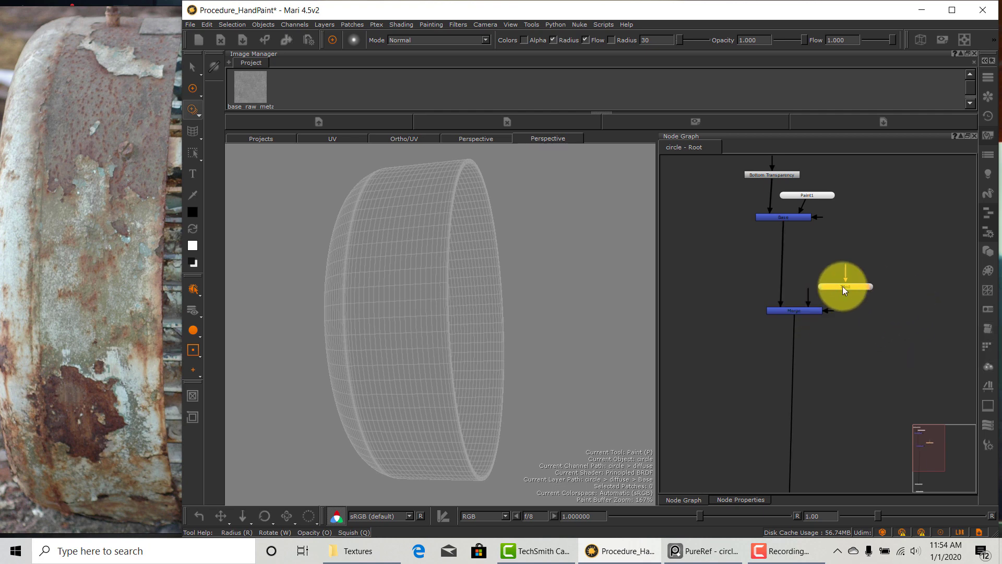
# - Assign the base raw metal image to the metal base Tiled node and set its U and V Repeat to 1.5
pyautogui.doubleClick(835, 283)
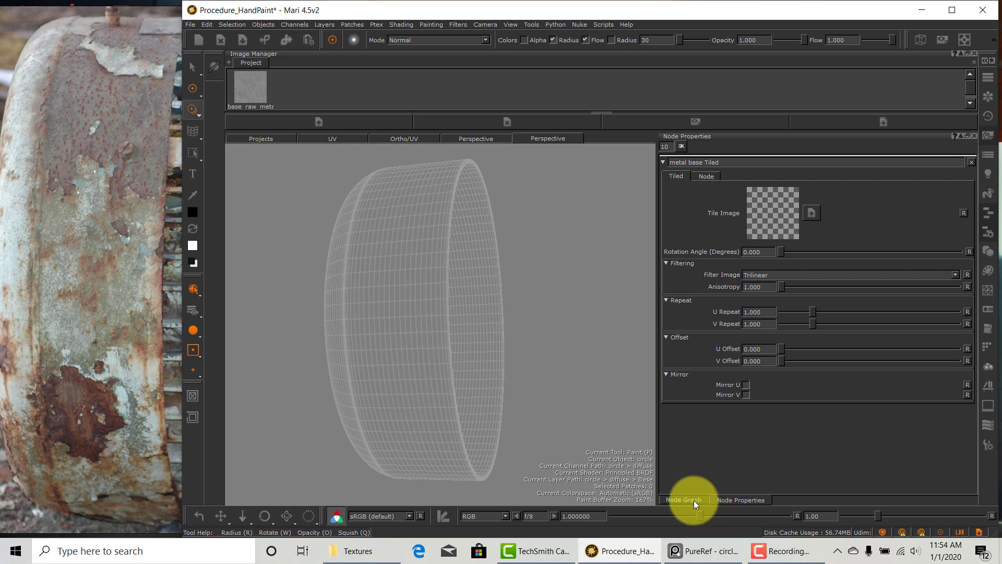
pyautogui.moveTo(258, 92); pyautogui.dragTo(772, 213)
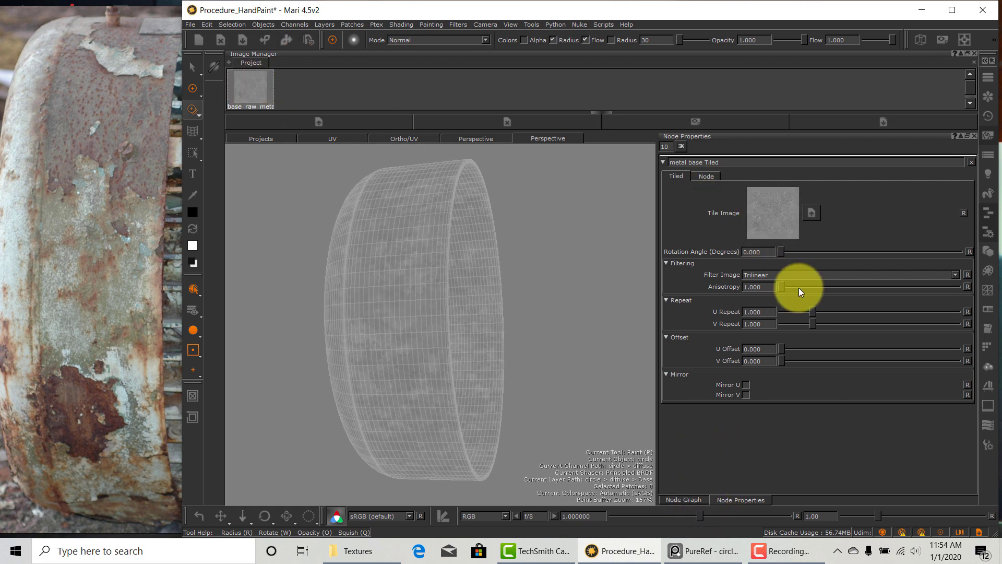
pyautogui.click(765, 311)
pyautogui.write('1.5')
pyautogui.press('Return')
pyautogui.click(775, 324)
pyautogui.write('1.5')
pyautogui.press('Return')
pyautogui.keyDown('alt'); pyautogui.moveTo(561, 350); pyautogui.dragTo(547, 345); pyautogui.keyUp('alt')
pyautogui.keyDown('alt'); pyautogui.moveTo(358, 308); pyautogui.dragTo(419, 324); pyautogui.keyUp('alt')
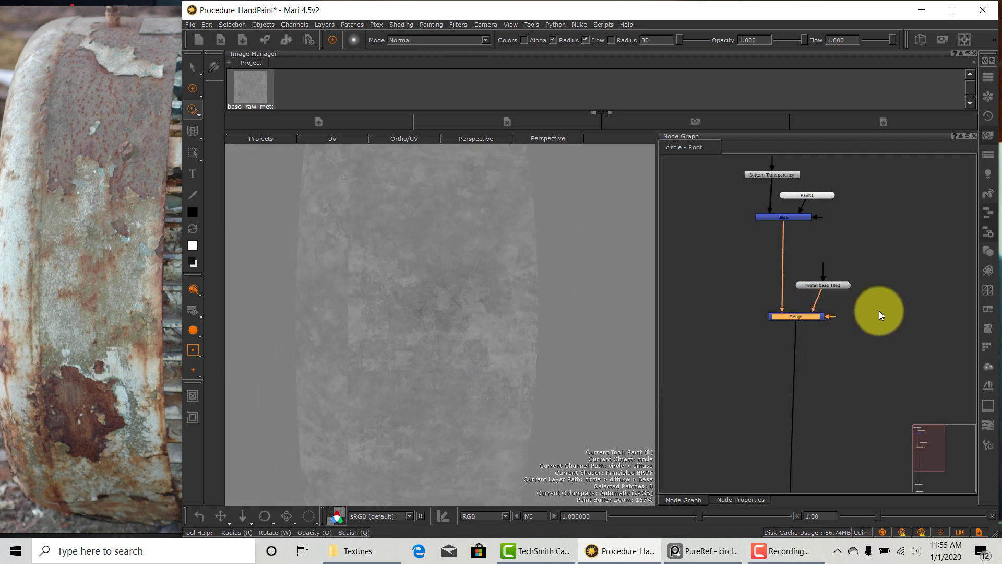
# - Add a Backdrop node and fit it around the metal base Tiled and Merge nodes
pyautogui.click(879, 311)
pyautogui.rightClick(882, 274)
pyautogui.press('Escape')
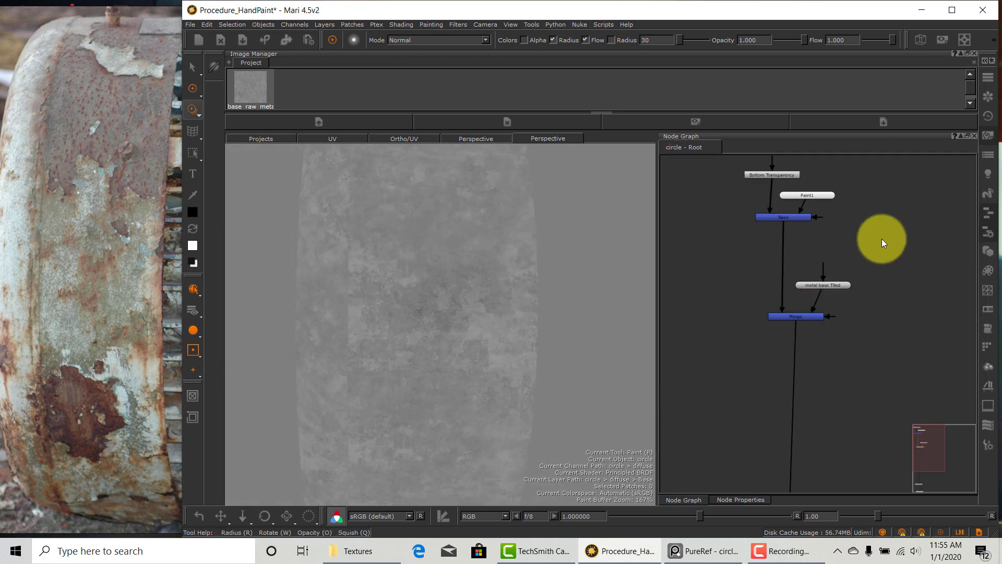
pyautogui.press('Tab')
pyautogui.write('back')
pyautogui.click(901, 258)
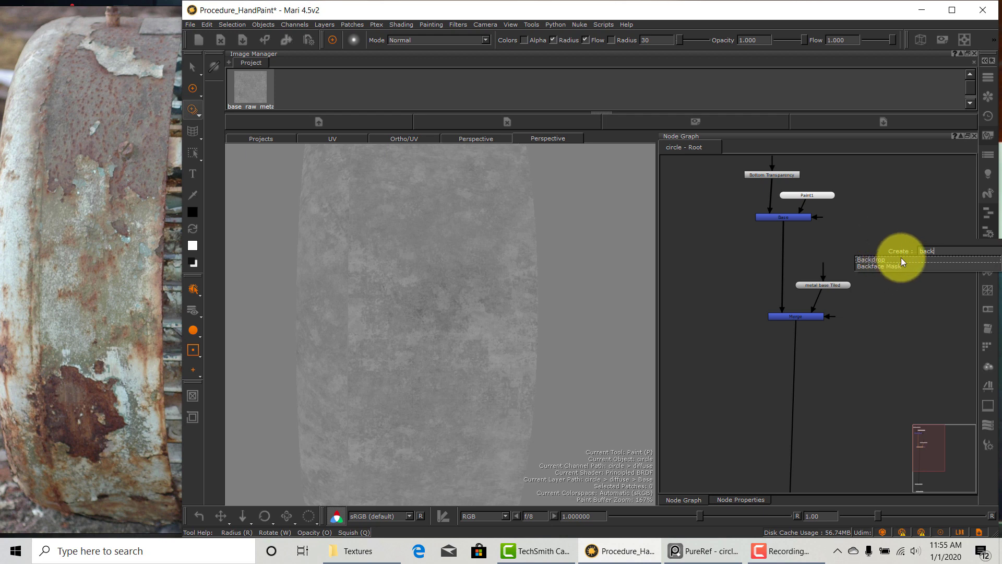
pyautogui.moveTo(928, 259); pyautogui.dragTo(738, 233)
pyautogui.moveTo(784, 288); pyautogui.dragTo(892, 371)
# - Move the Bottom Transparency, Paint1 and Base nodes together, and shift the backdrop with its metal nodes higher in the graph
pyautogui.scroll(-2, 821, 322)
pyautogui.moveTo(730, 186); pyautogui.dragTo(857, 246)
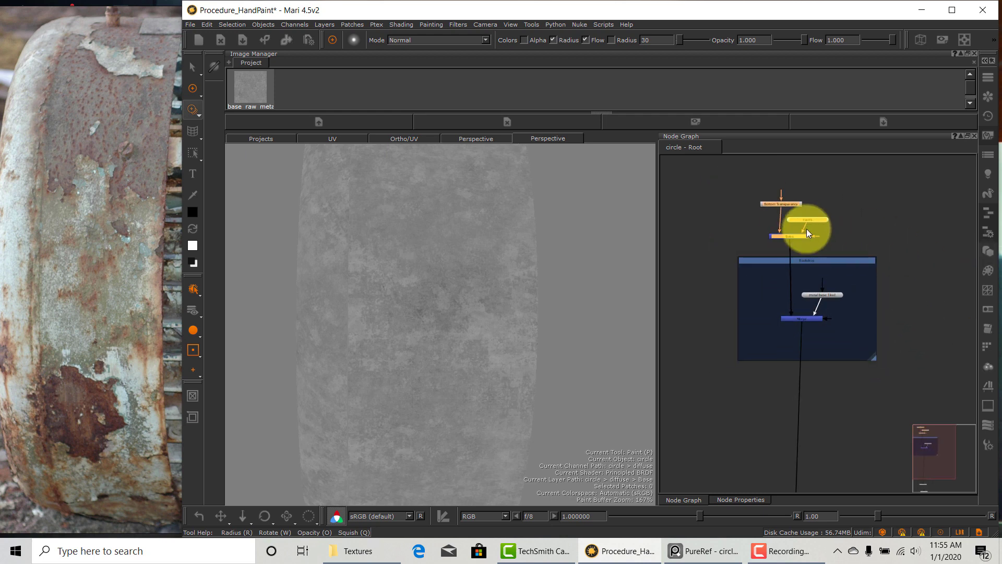
pyautogui.moveTo(799, 179); pyautogui.dragTo(805, 188)
pyautogui.moveTo(871, 302); pyautogui.dragTo(843, 222, button='middle')
pyautogui.scroll(2, 839, 225)
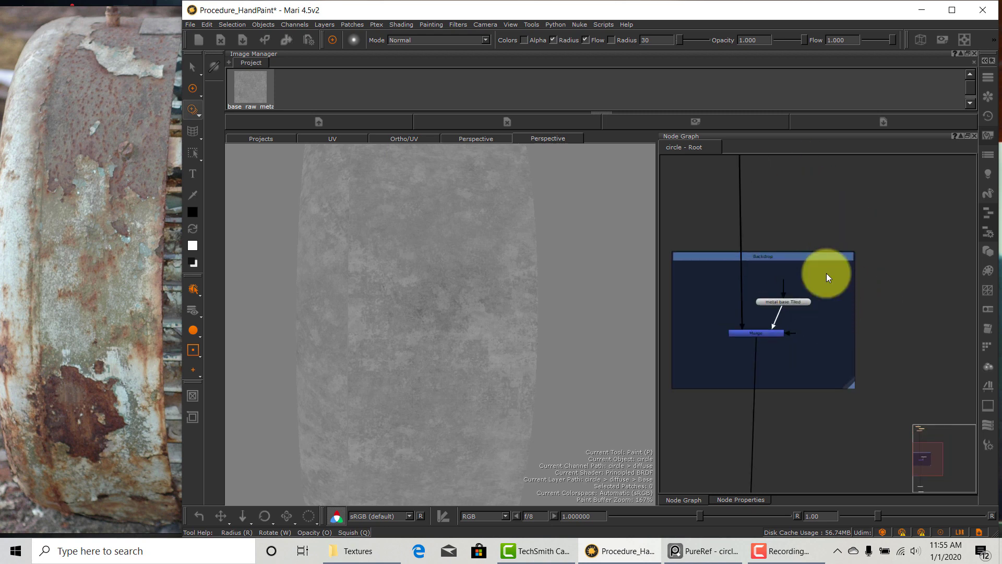
pyautogui.moveTo(797, 253); pyautogui.dragTo(791, 178)
pyautogui.click(897, 247)
pyautogui.moveTo(896, 248); pyautogui.dragTo(946, 277, button='middle')
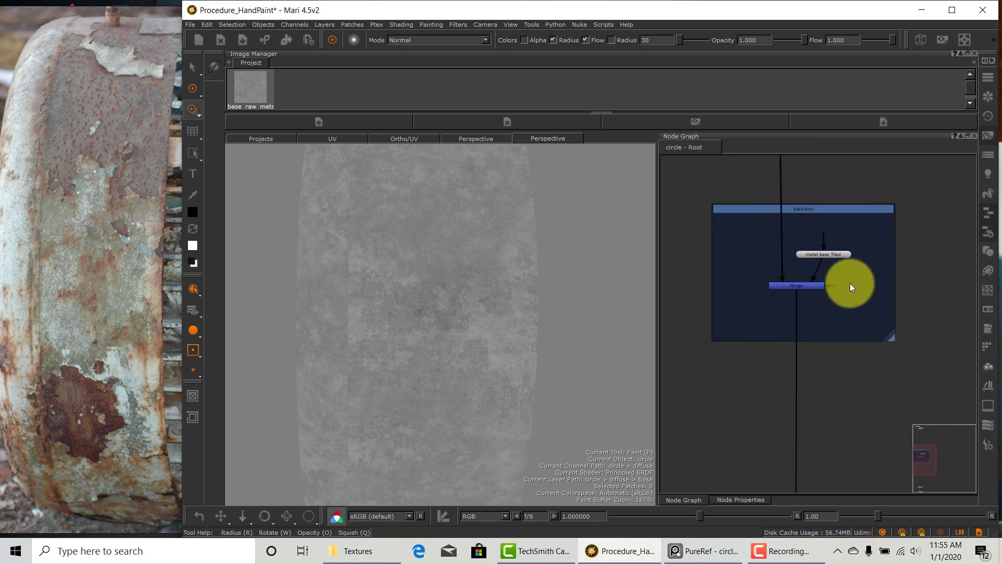
# - Rename the backdrop around the metal base Tiled and Merge nodes to "base metal"
pyautogui.click(741, 499)
pyautogui.click(687, 500)
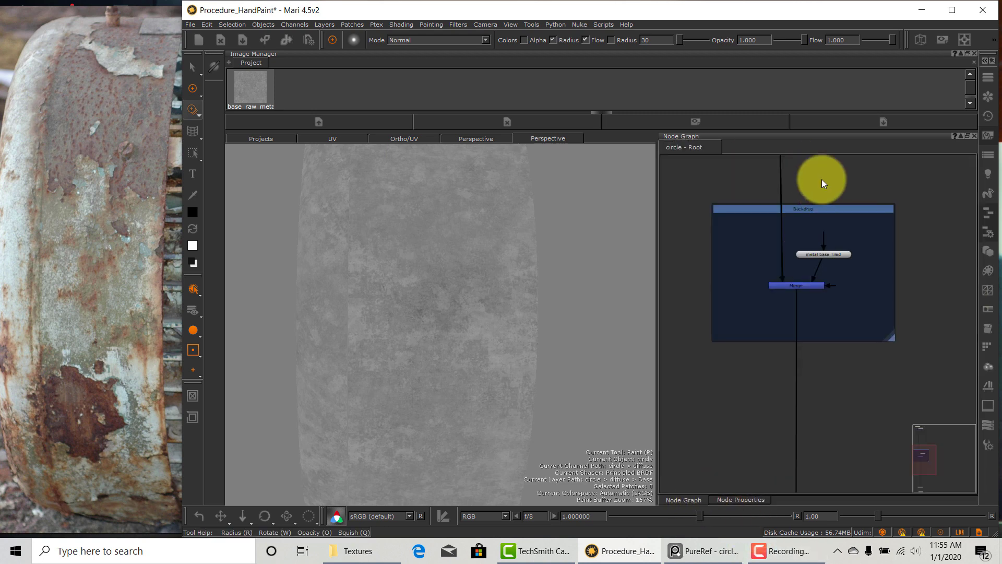
pyautogui.doubleClick(812, 209)
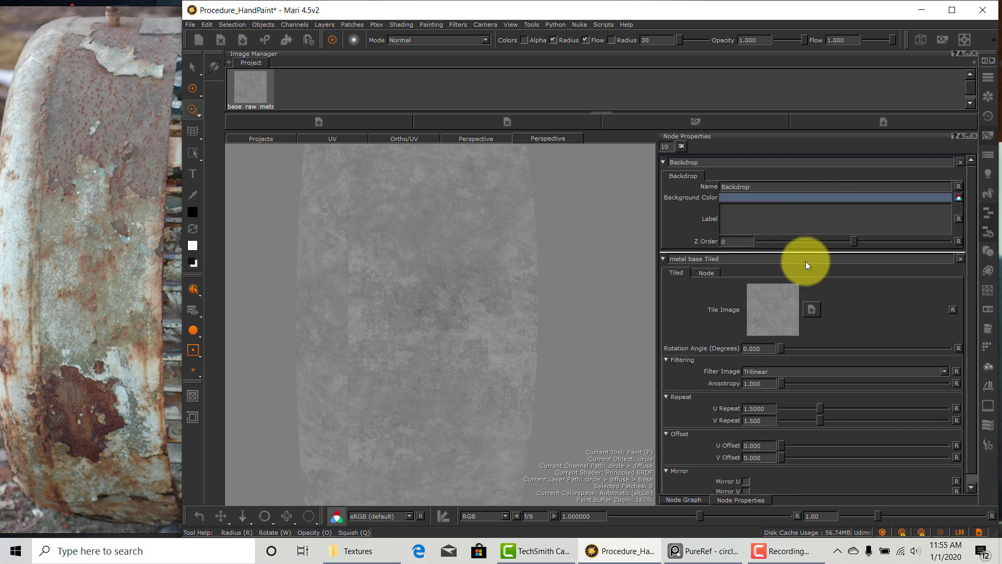
pyautogui.click(749, 161)
pyautogui.write('base b')
pyautogui.press('BackSpace')
pyautogui.write('metal')
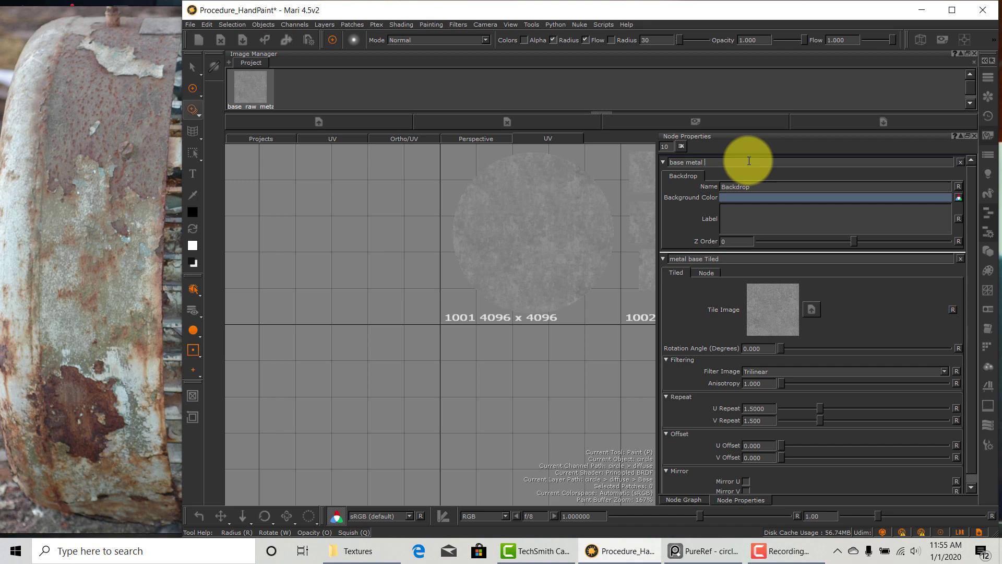
pyautogui.click(684, 499)
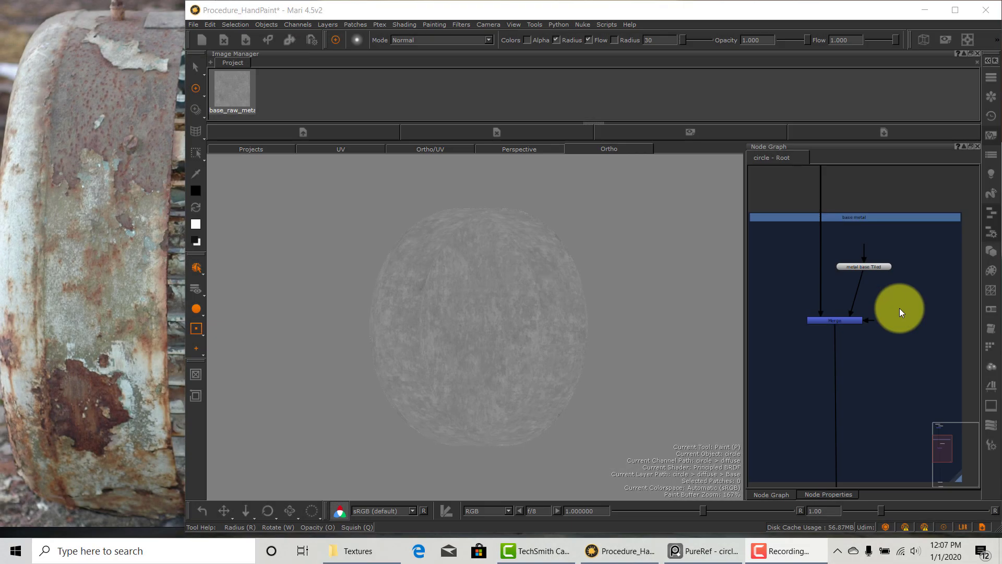
# - Add another Merge node inside the base metal backdrop and insert it between the metal base Tiled and Merge nodes
pyautogui.click(900, 309)
pyautogui.press('m')
pyautogui.keyDown('alt'); pyautogui.moveTo(345, 313); pyautogui.dragTo(462, 327); pyautogui.keyUp('alt')
pyautogui.press('p')
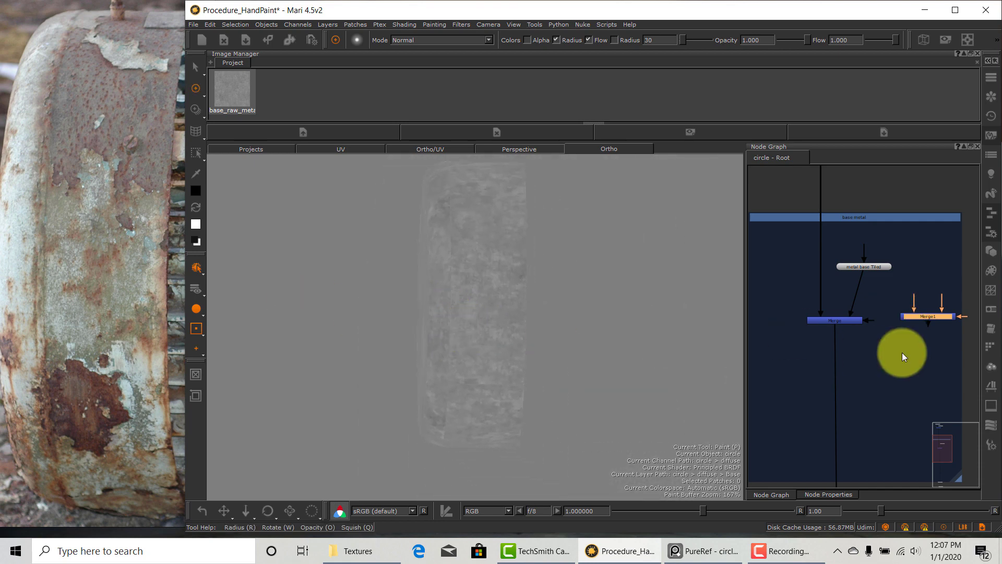
pyautogui.moveTo(933, 317); pyautogui.dragTo(915, 301)
# - Add a 4096 x 4096, 8bit (Byte) Paint node and connect it to the Merge1 node
pyautogui.press('Tab')
pyautogui.write('paint')
pyautogui.click(893, 379)
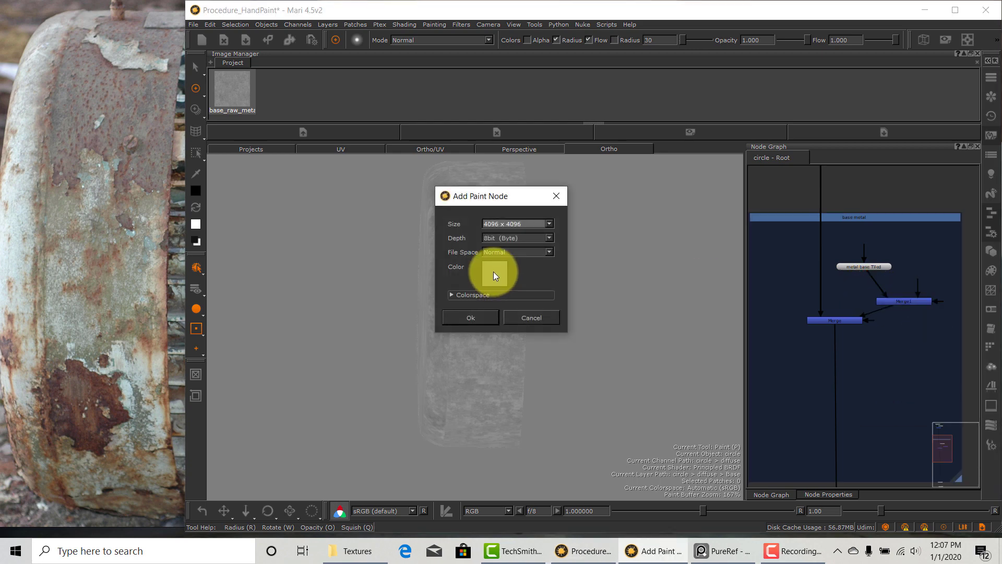
pyautogui.click(494, 272)
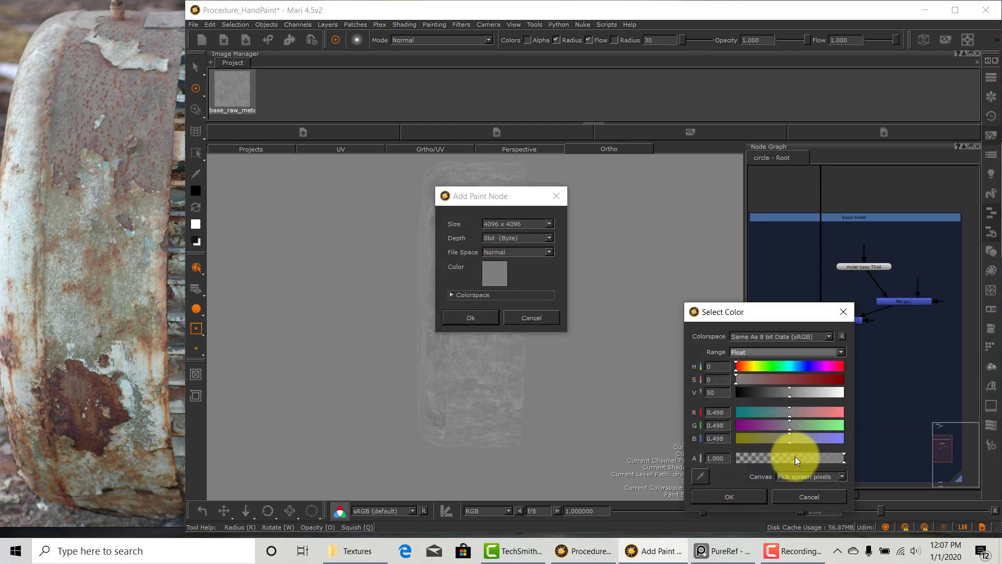
pyautogui.click(753, 496)
pyautogui.click(470, 318)
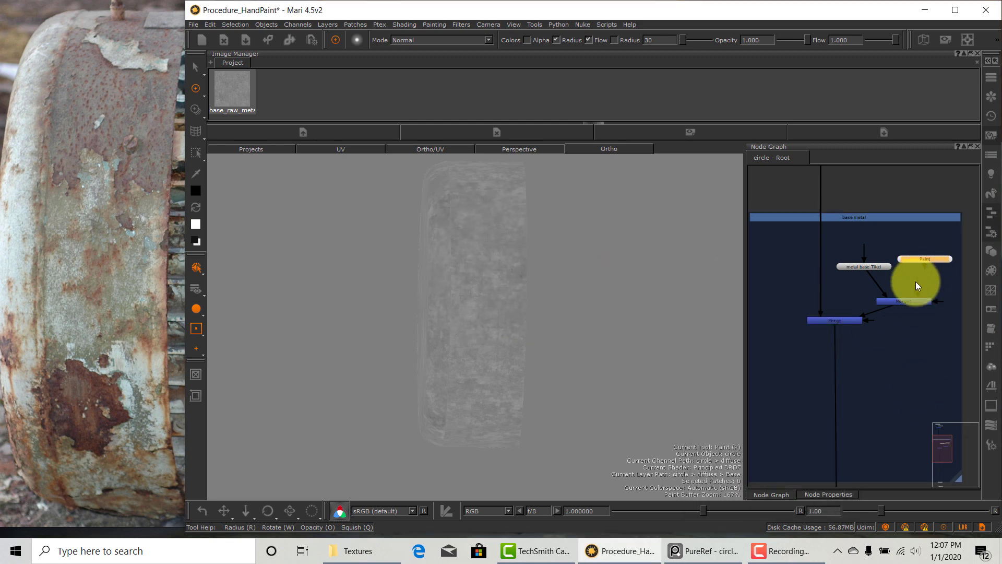
pyautogui.click(939, 271)
# - Paint the raw metal image over the model's tiled metal surface with Paint Through and bake the strokes
pyautogui.press('u')
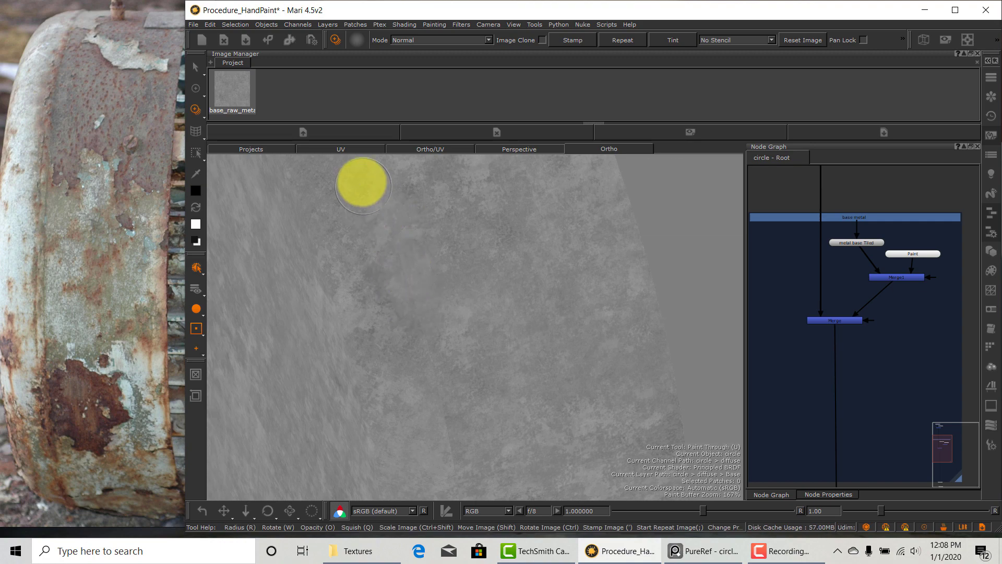
pyautogui.moveTo(360, 180)
pyautogui.mouseDown()
pyautogui.moveTo(457, 417)
pyautogui.moveTo(482, 407)
pyautogui.mouseUp()
pyautogui.press('b')
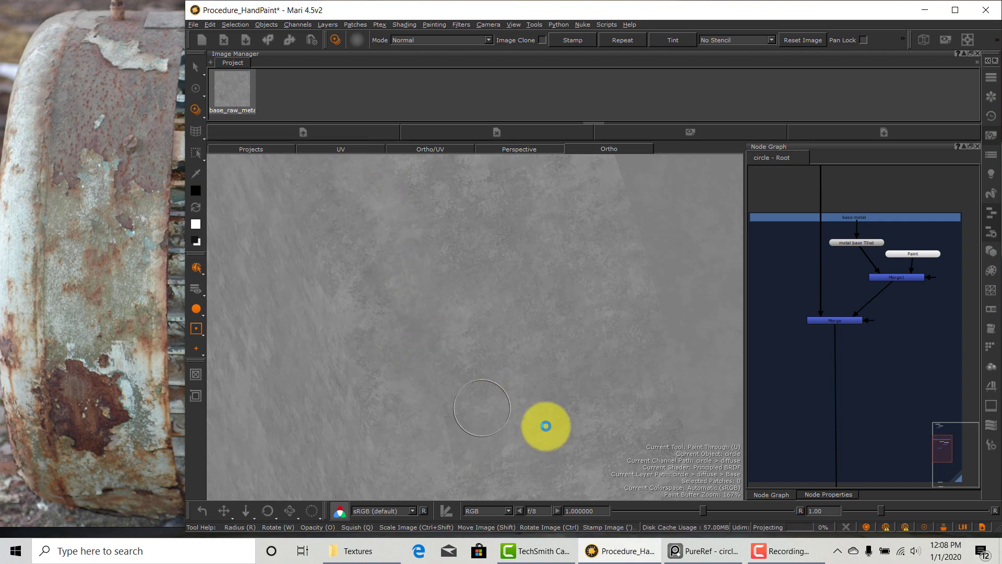
pyautogui.moveTo(421, 294)
pyautogui.mouseDown()
pyautogui.moveTo(453, 467)
pyautogui.moveTo(551, 455)
pyautogui.moveTo(490, 414)
pyautogui.moveTo(492, 314)
pyautogui.moveTo(501, 308)
pyautogui.moveTo(537, 329)
pyautogui.moveTo(459, 253)
pyautogui.moveTo(366, 279)
pyautogui.moveTo(635, 271)
pyautogui.moveTo(615, 277)
pyautogui.moveTo(421, 236)
pyautogui.moveTo(549, 371)
pyautogui.moveTo(506, 388)
pyautogui.mouseUp()
pyautogui.press('b')
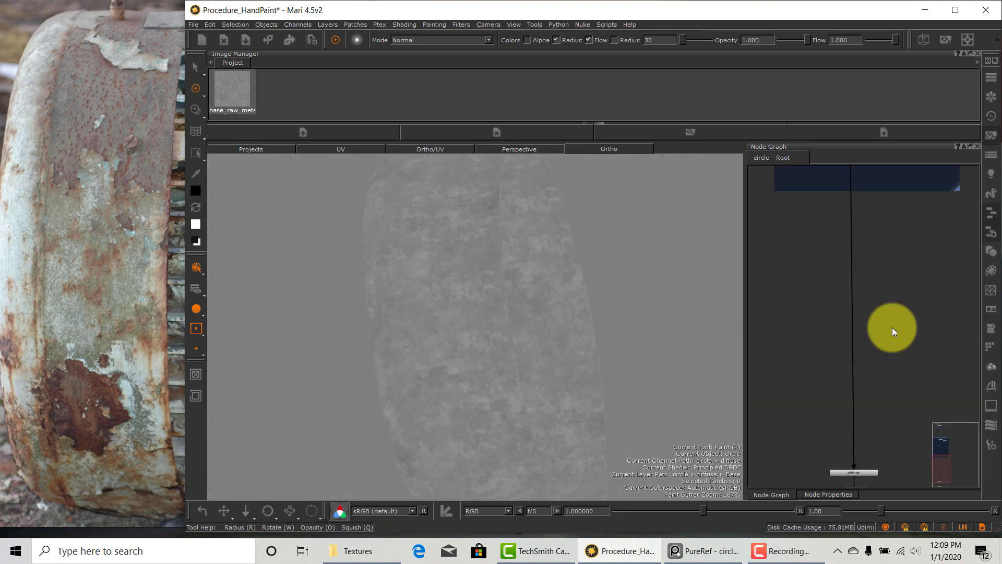
# - Insert a Merge node into the connection between the base metal backdrop and the diffuse node, and name it "paint merge"
pyautogui.press('m')
pyautogui.moveTo(914, 332); pyautogui.dragTo(856, 333)
pyautogui.doubleClick(868, 333)
pyautogui.click(841, 493)
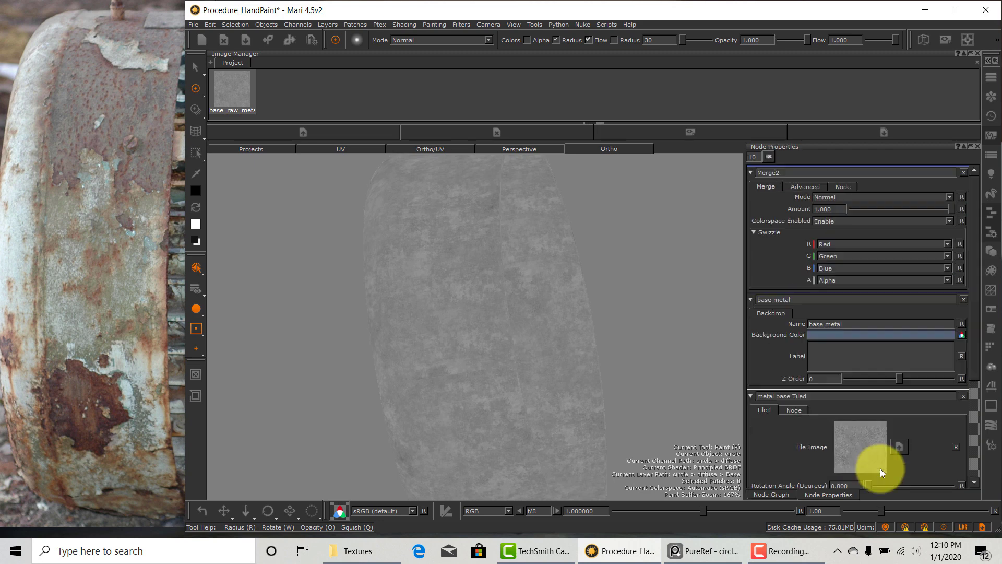
pyautogui.doubleClick(786, 172)
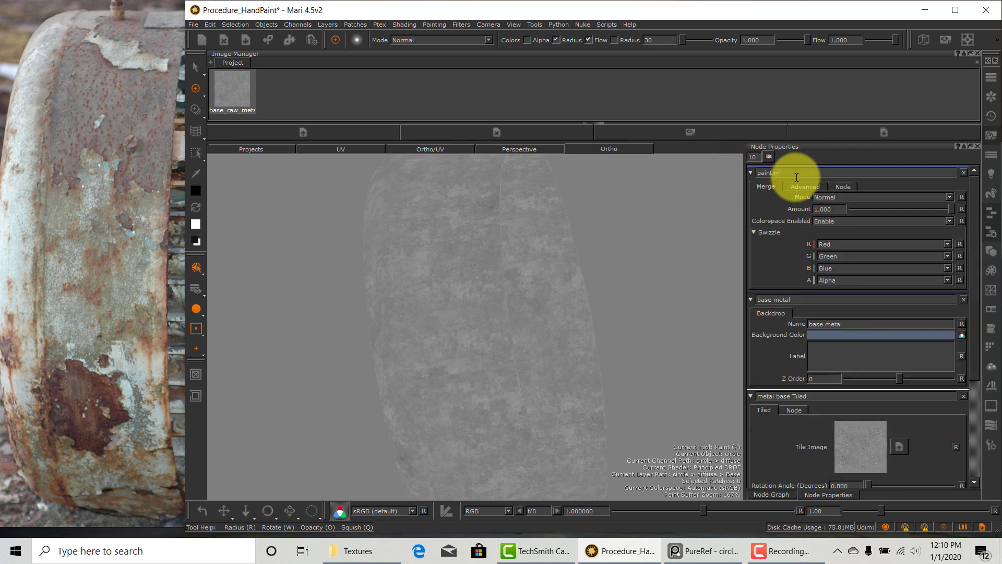
pyautogui.click(773, 494)
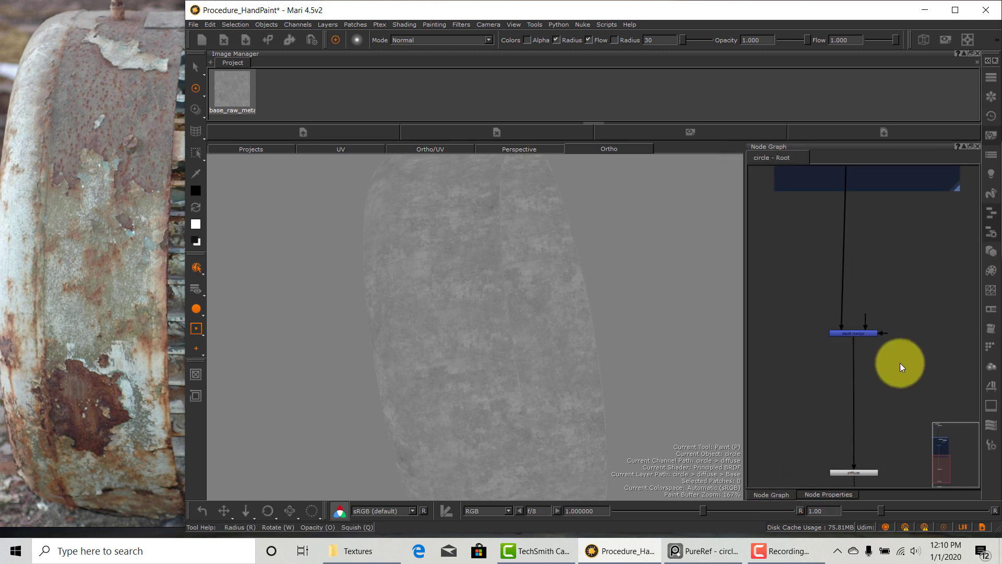
# - Add a Tiled node above the paint merge node and connect it as its input
pyautogui.press('Tab')
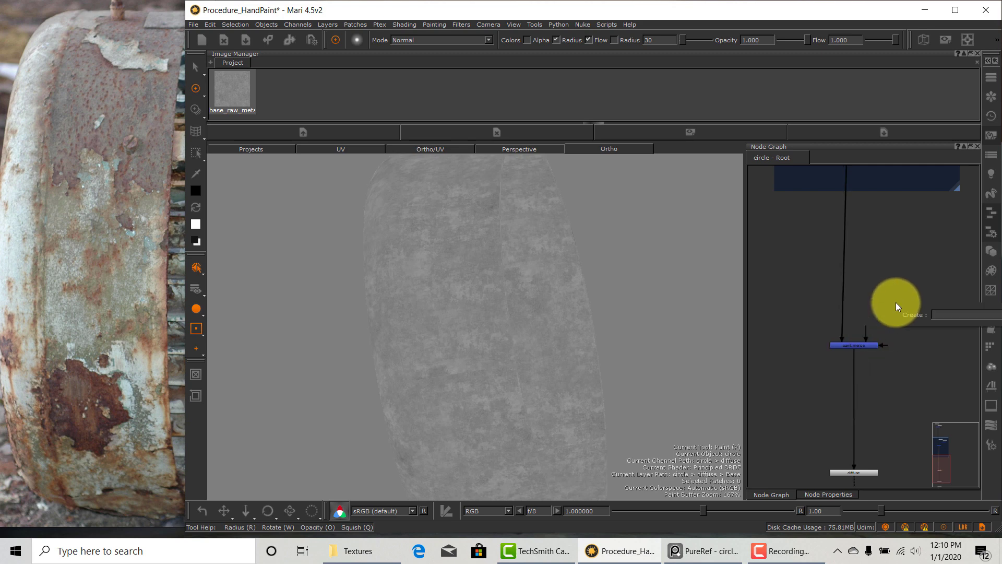
pyautogui.write('tile')
pyautogui.click(887, 323)
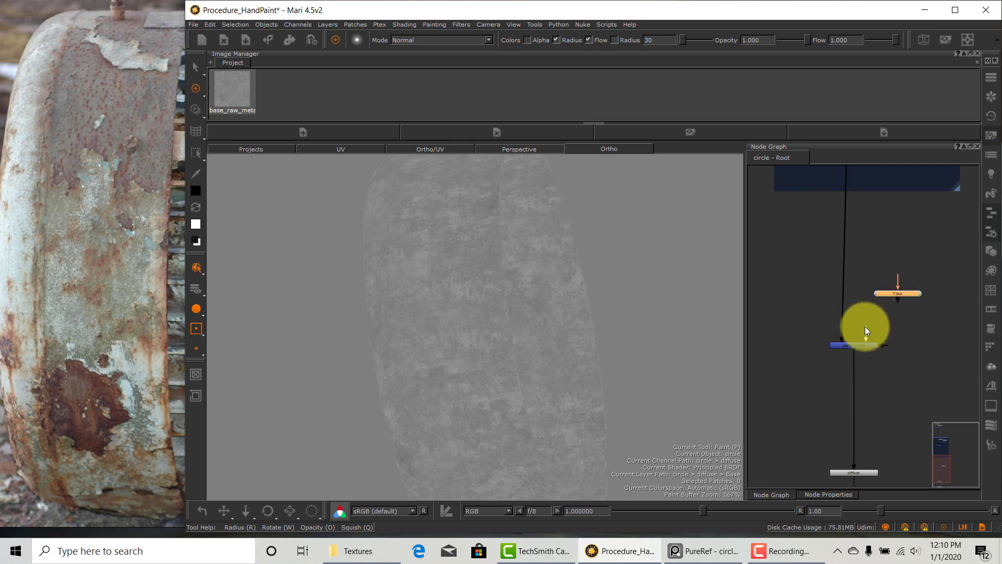
# - Load paint003.jpg from the Textures folder into Mari's image manager
pyautogui.click(358, 550)
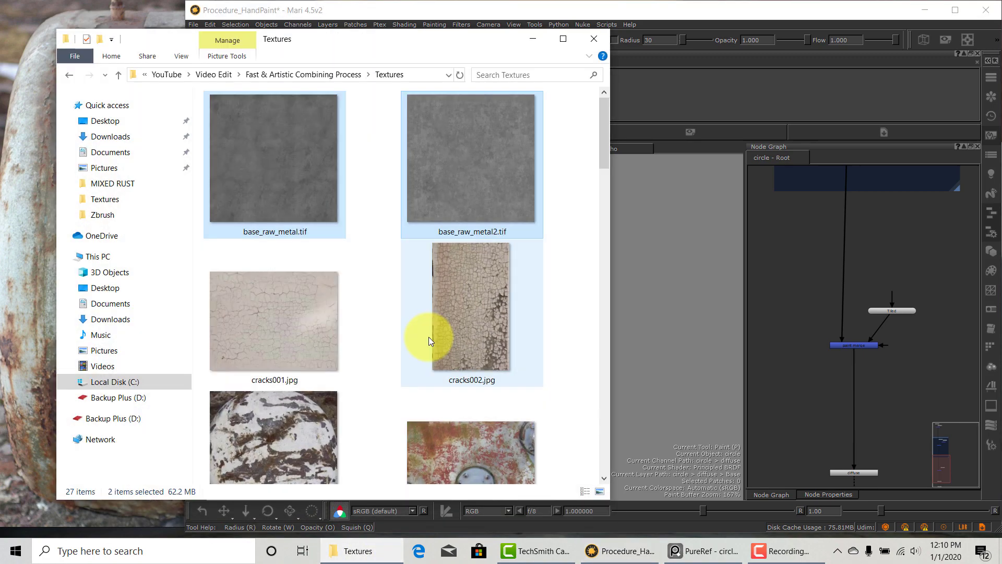
pyautogui.scroll(-5, 569, 252)
pyautogui.scroll(-3, 569, 252)
pyautogui.scroll(1, 569, 252)
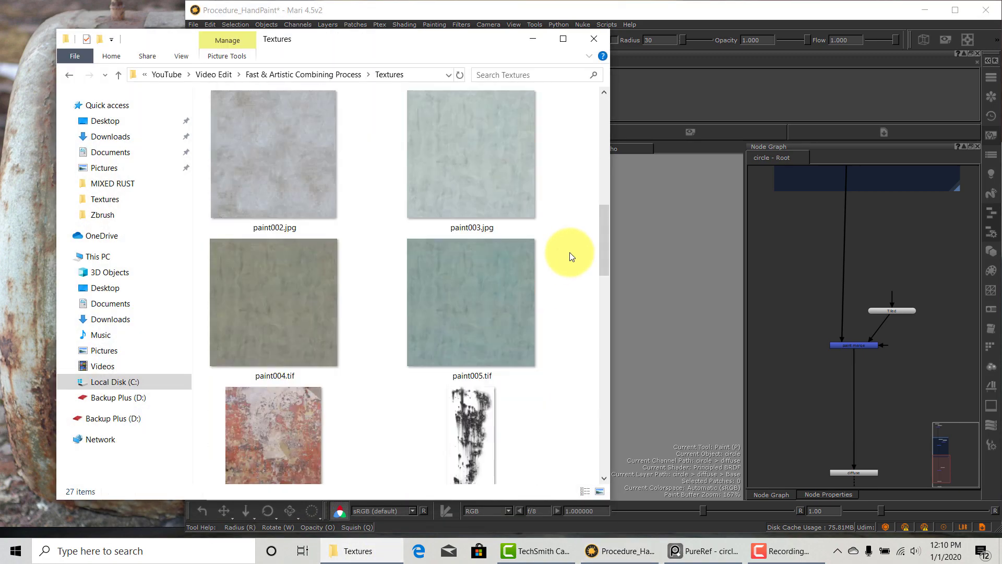
pyautogui.click(514, 198)
pyautogui.click(529, 39)
# - Rename the new Tiled node to "Tiled paint" and assign paint003.jpg as its tile image
pyautogui.doubleClick(905, 311)
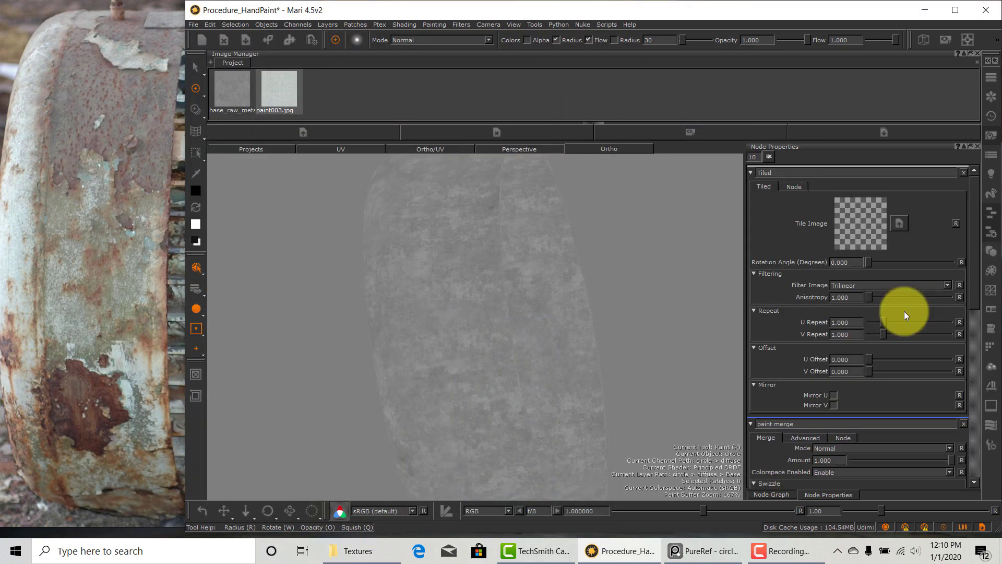
pyautogui.click(794, 171)
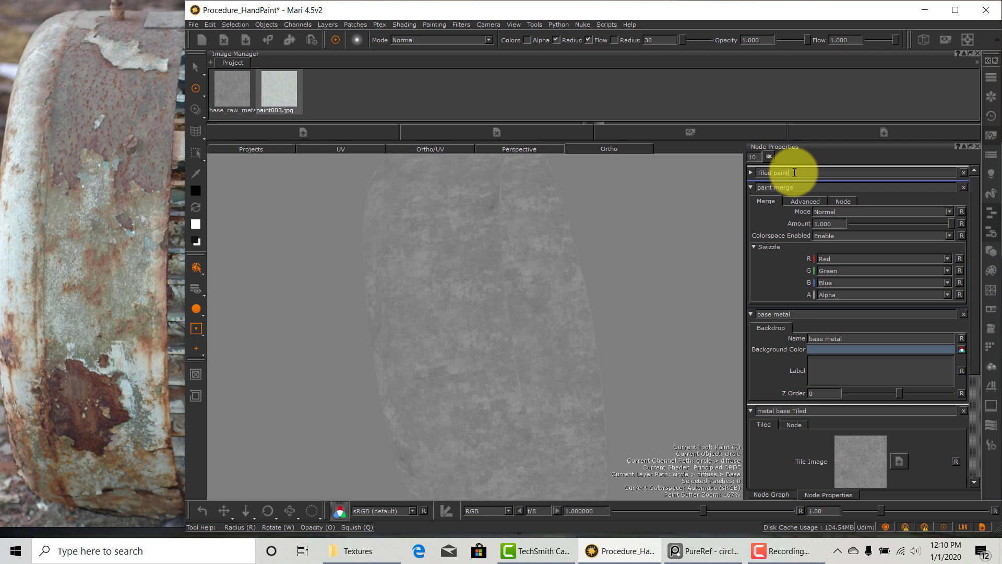
pyautogui.click(750, 172)
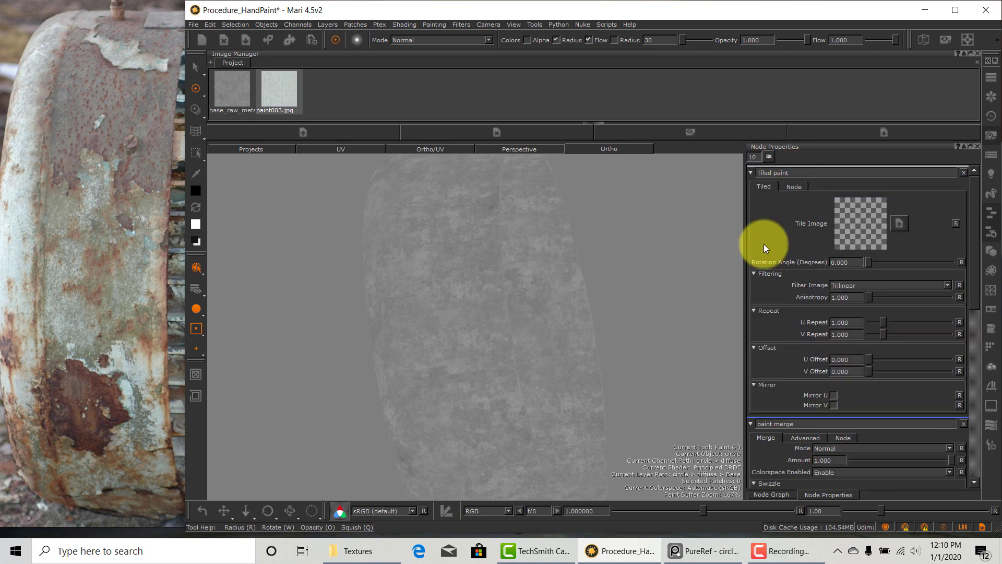
pyautogui.moveTo(279, 88)
pyautogui.mouseDown()
pyautogui.moveTo(853, 222)
pyautogui.moveTo(847, 230)
pyautogui.mouseUp()
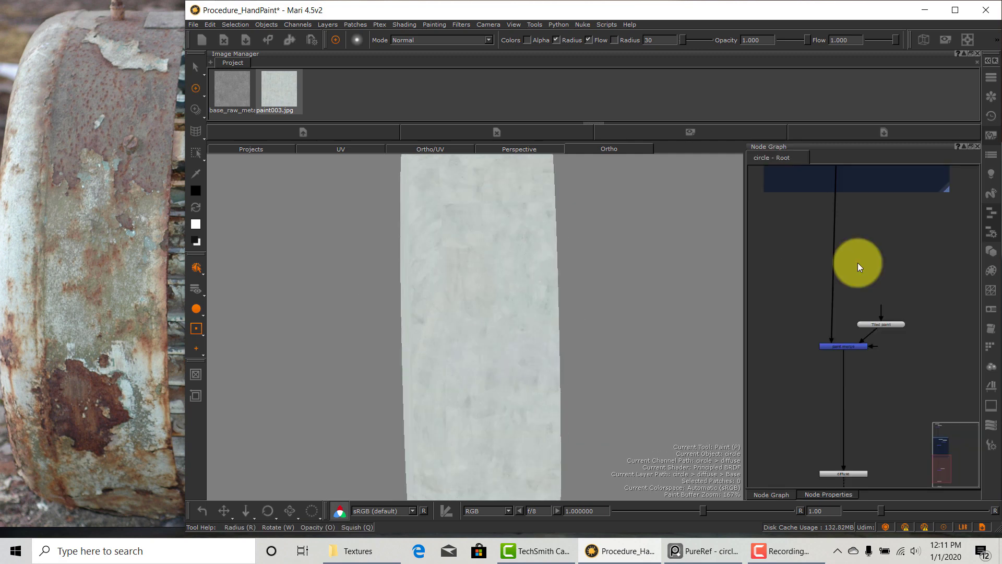
# - Add a Backdrop node, fit it around the Tiled paint and paint merge nodes, and name it "paint"
pyautogui.press('Tab')
pyautogui.write('ba')
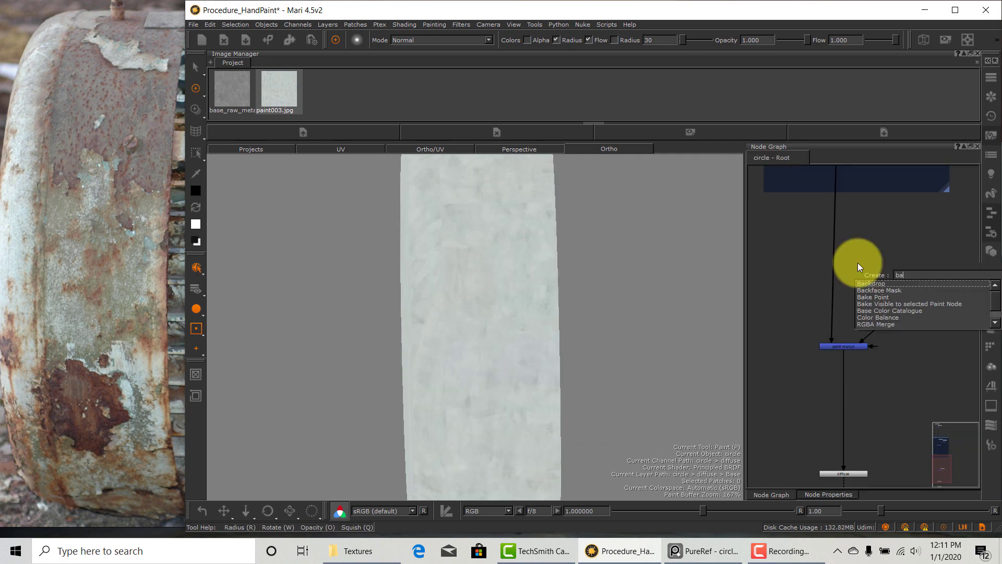
pyautogui.press('Return')
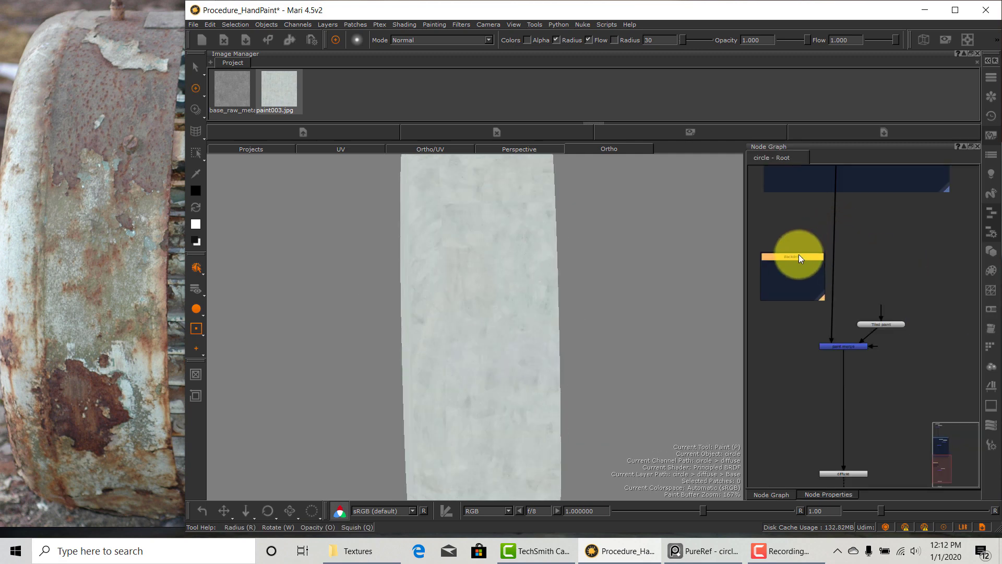
pyautogui.moveTo(825, 297); pyautogui.dragTo(953, 390)
pyautogui.doubleClick(897, 260)
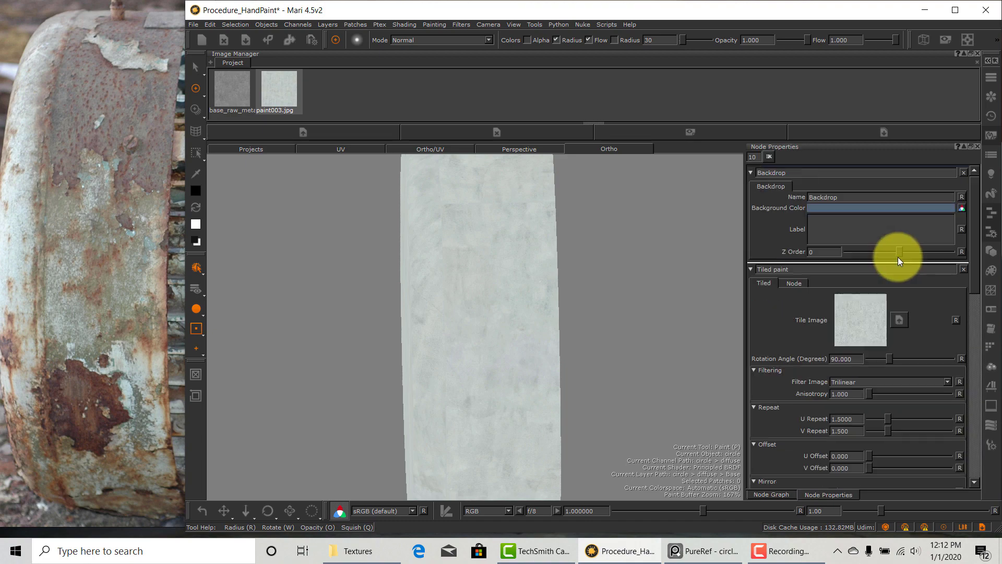
pyautogui.click(825, 173)
pyautogui.write('p')
pyautogui.write('aint')
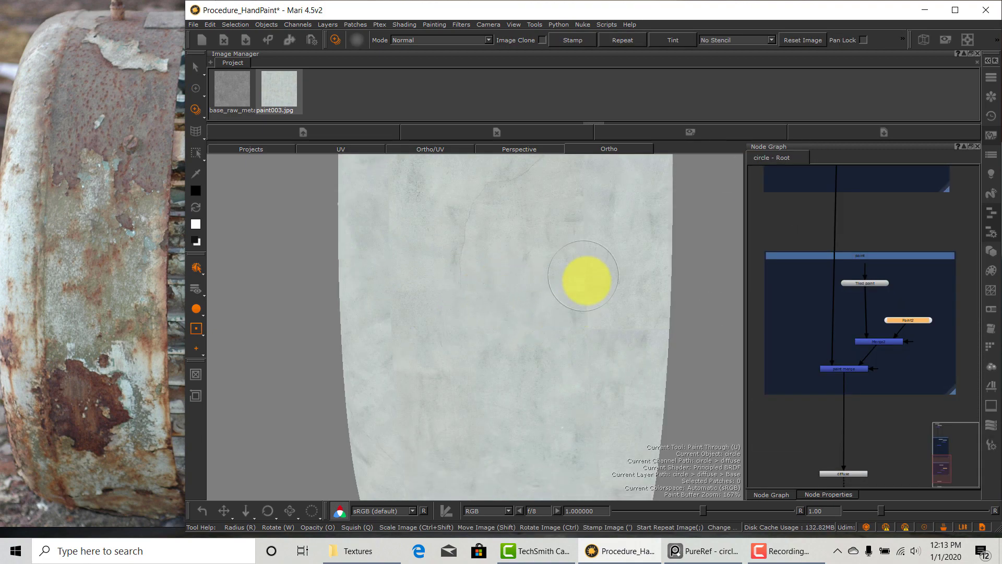
# - Paint the paint003.jpg texture over the model's tiled paint surface with Paint Through on the paint backdrop's Paint node
pyautogui.moveTo(405, 438)
pyautogui.mouseDown()
pyautogui.moveTo(409, 253)
pyautogui.moveTo(394, 224)
pyautogui.moveTo(438, 384)
pyautogui.mouseUp()
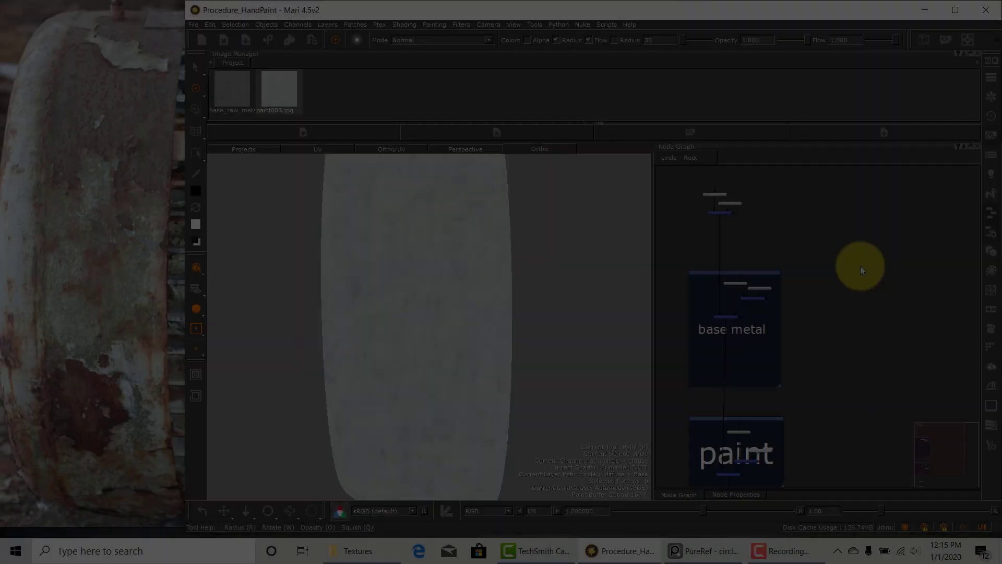
# - Add an enlarged Backdrop node beside the Base node group, above the level of the base metal backdrop, and name it "masks"
pyautogui.press('Tab')
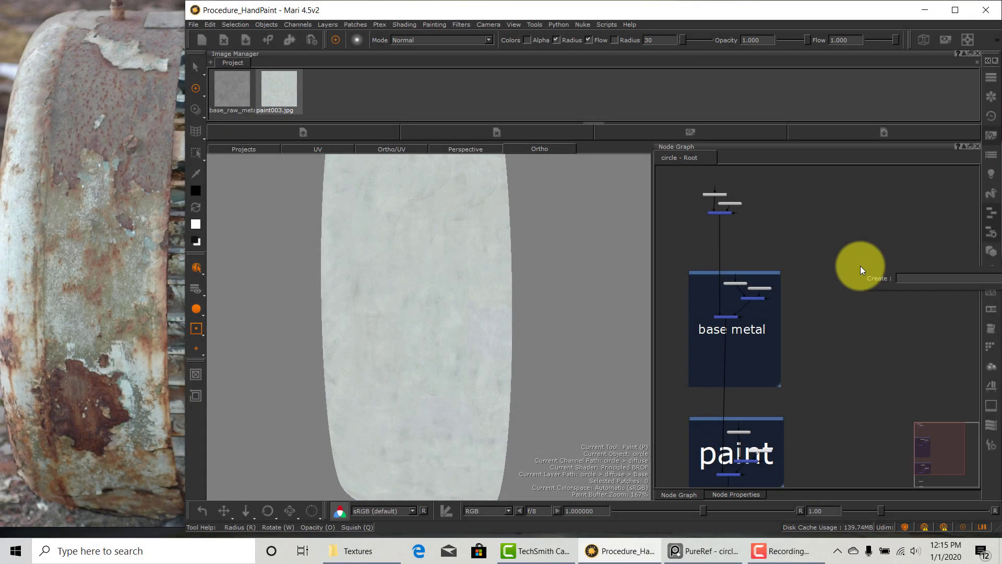
pyautogui.write('back')
pyautogui.click(880, 286)
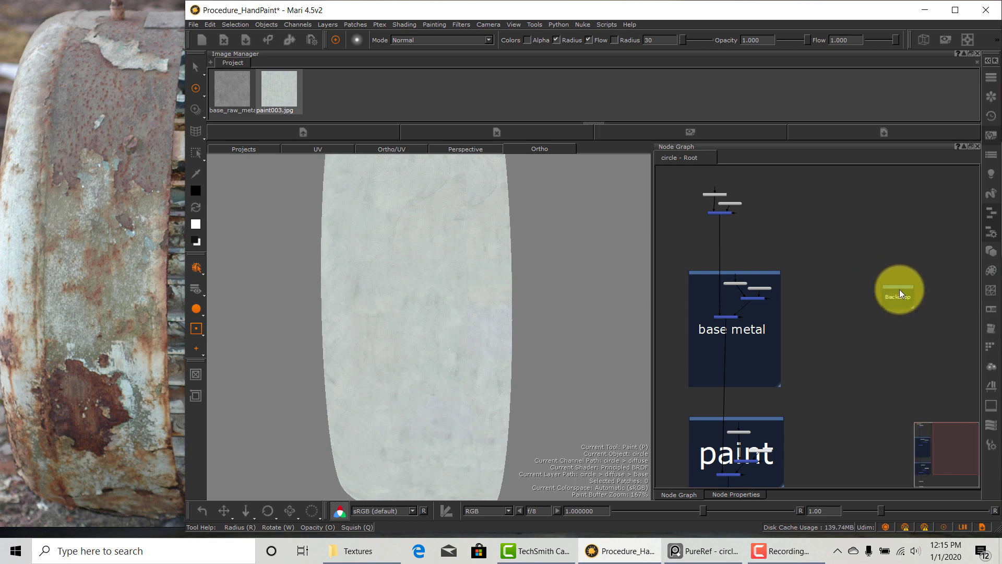
pyautogui.moveTo(875, 274); pyautogui.dragTo(926, 262)
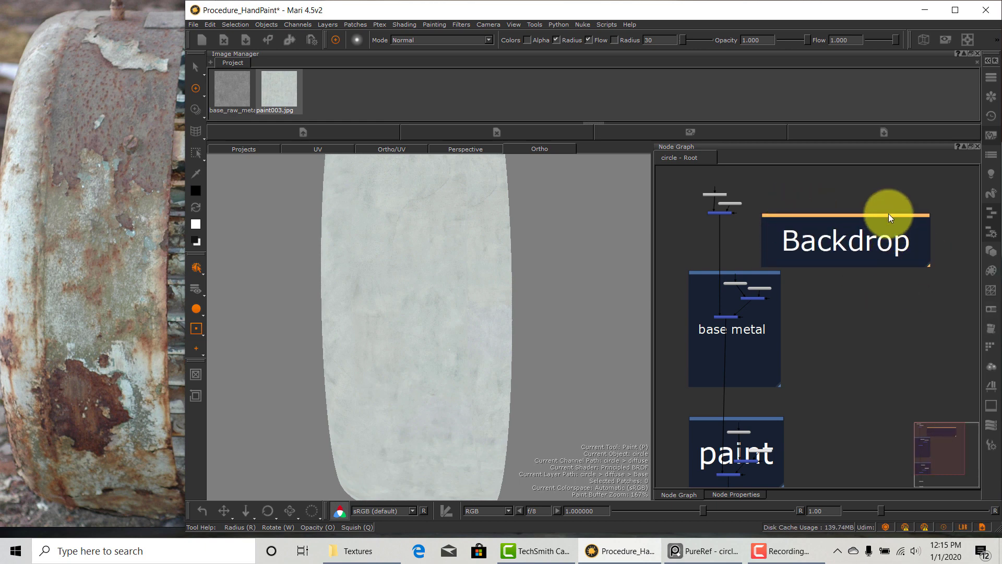
pyautogui.moveTo(888, 214); pyautogui.dragTo(888, 194)
pyautogui.doubleClick(839, 194)
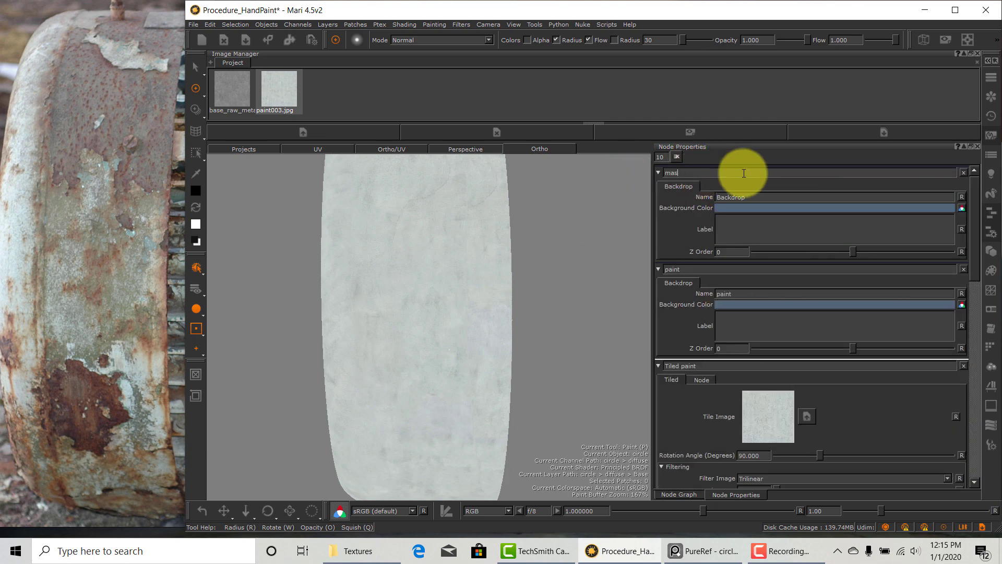
pyautogui.click(679, 494)
pyautogui.scroll(-5, 890, 301)
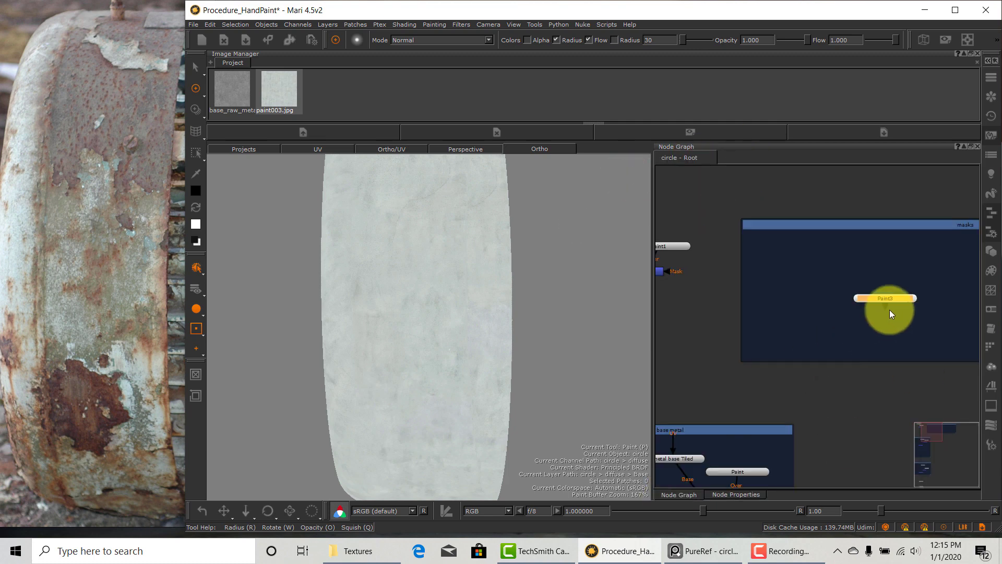
# - Move the new Paint node to the upper-left area of the masks backdrop and name it "main paint mask"
pyautogui.moveTo(890, 294); pyautogui.dragTo(818, 271)
pyautogui.doubleClick(819, 267)
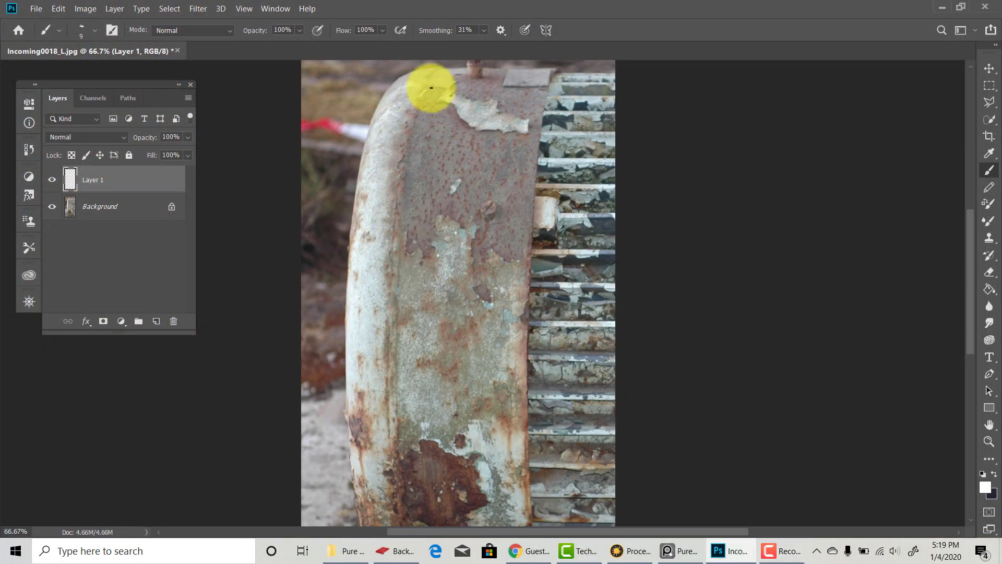
# - In Photoshop, brush marks on Layer 1 over the upper edge and the painted middle area of the reference photo
pyautogui.moveTo(452, 106)
pyautogui.mouseDown()
pyautogui.moveTo(528, 134)
pyautogui.moveTo(526, 254)
pyautogui.moveTo(446, 205)
pyautogui.moveTo(409, 231)
pyautogui.moveTo(428, 89)
pyautogui.mouseUp()
pyautogui.moveTo(476, 285); pyautogui.dragTo(477, 287)
pyautogui.moveTo(457, 395); pyautogui.dragTo(450, 251)
pyautogui.moveTo(396, 318)
pyautogui.mouseDown()
pyautogui.moveTo(406, 304)
pyautogui.moveTo(461, 312)
pyautogui.moveTo(459, 366)
pyautogui.mouseUp()
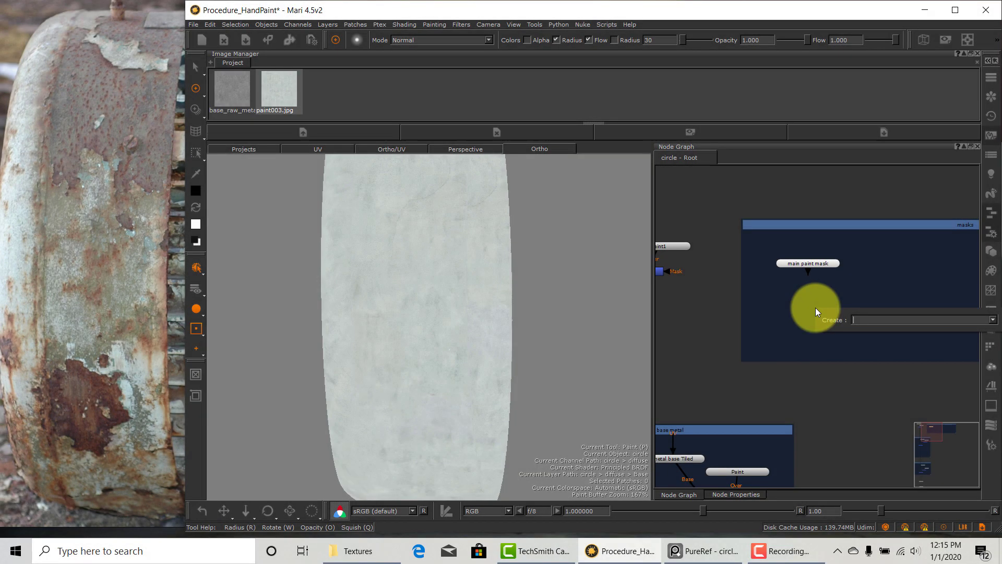
# - In Mari, add a Radio Transmitter under main paint mask and connect the paint merge mask's Radio Node to main paint mask Transmitter
pyautogui.write('radi')
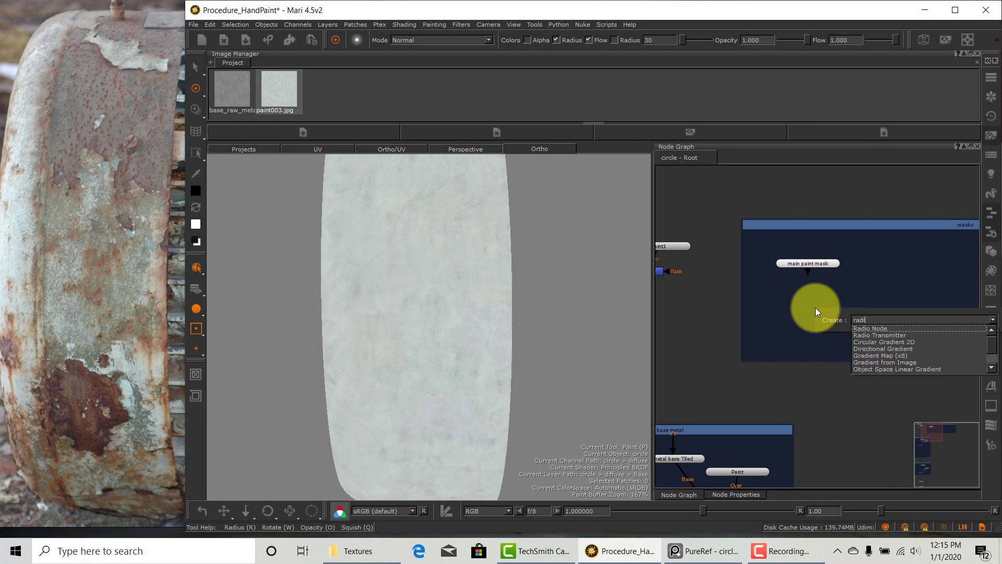
pyautogui.click(868, 335)
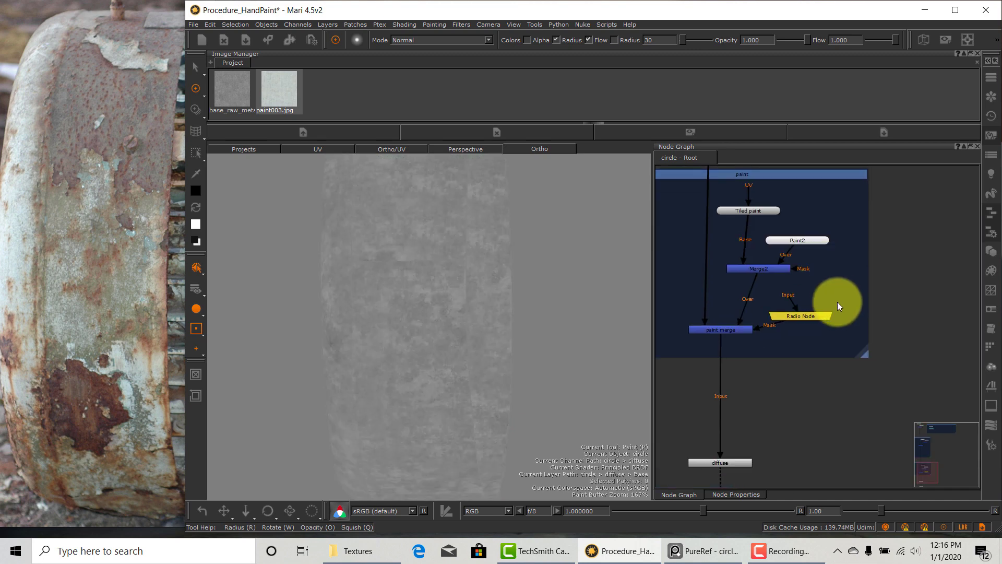
pyautogui.scroll(2, 817, 316)
pyautogui.moveTo(815, 314); pyautogui.dragTo(815, 328)
pyautogui.rightClick(815, 328)
pyautogui.moveTo(838, 366)
pyautogui.moveTo(898, 397)
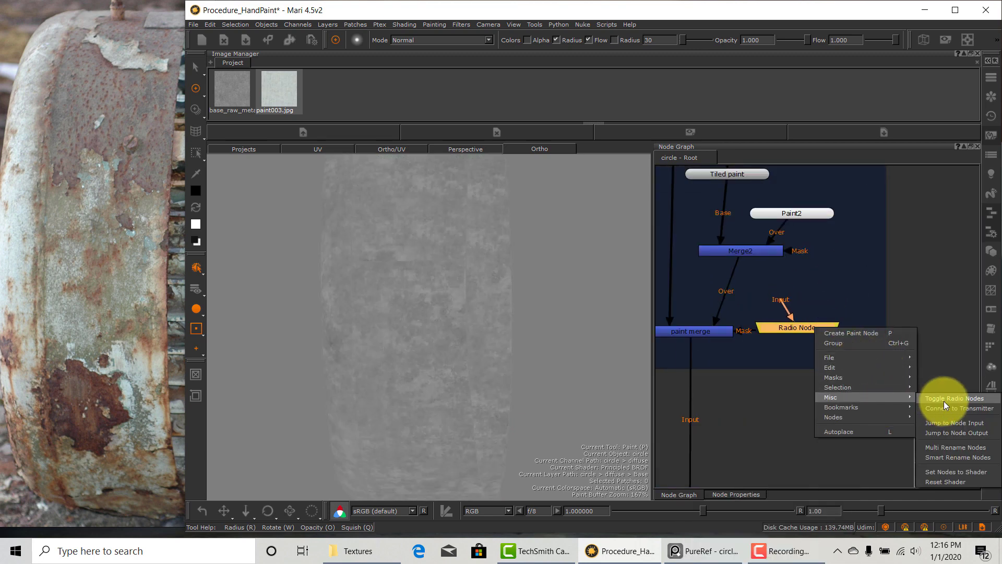
pyautogui.click(956, 407)
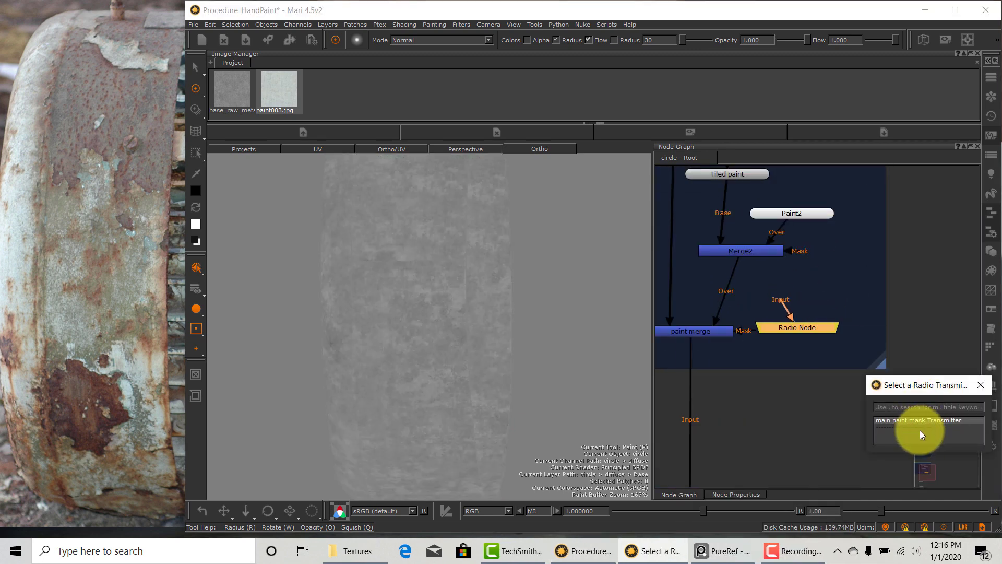
pyautogui.click(920, 424)
pyautogui.moveTo(884, 365); pyautogui.dragTo(926, 368)
pyautogui.click(948, 356)
pyautogui.scroll(-4, 906, 300)
pyautogui.moveTo(900, 290); pyautogui.dragTo(899, 313, button='middle')
pyautogui.scroll(4, 893, 307)
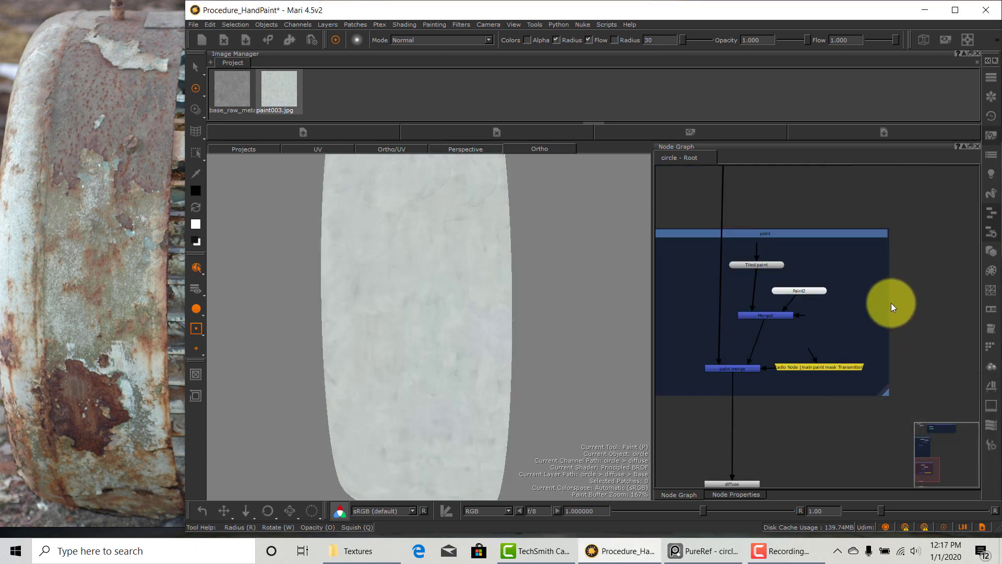
# - Select main paint mask for painting, move its transmitter slightly lower, and try a test stroke on the model
pyautogui.scroll(-5, 892, 306)
pyautogui.moveTo(815, 230); pyautogui.dragTo(800, 382, button='middle')
pyautogui.moveTo(816, 210); pyautogui.dragTo(799, 346, button='middle')
pyautogui.scroll(2, 799, 346)
pyautogui.scroll(3, 801, 338)
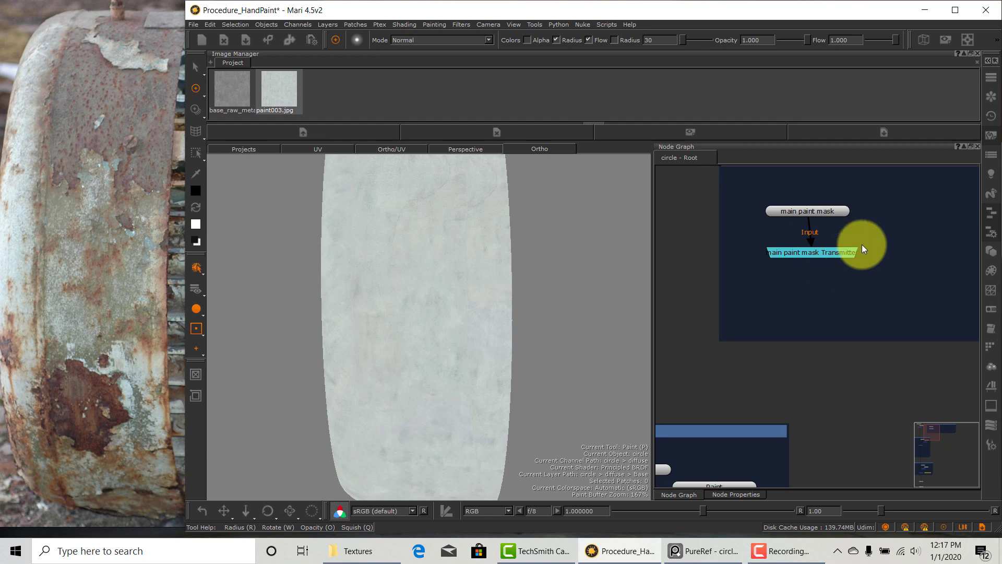
pyautogui.doubleClick(822, 221)
pyautogui.click(678, 494)
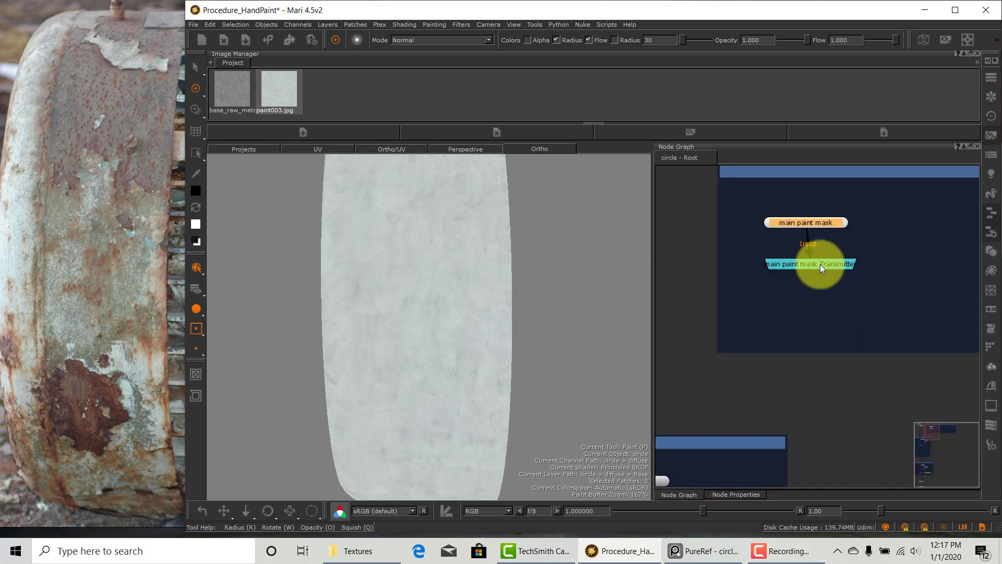
pyautogui.moveTo(821, 264); pyautogui.dragTo(817, 273)
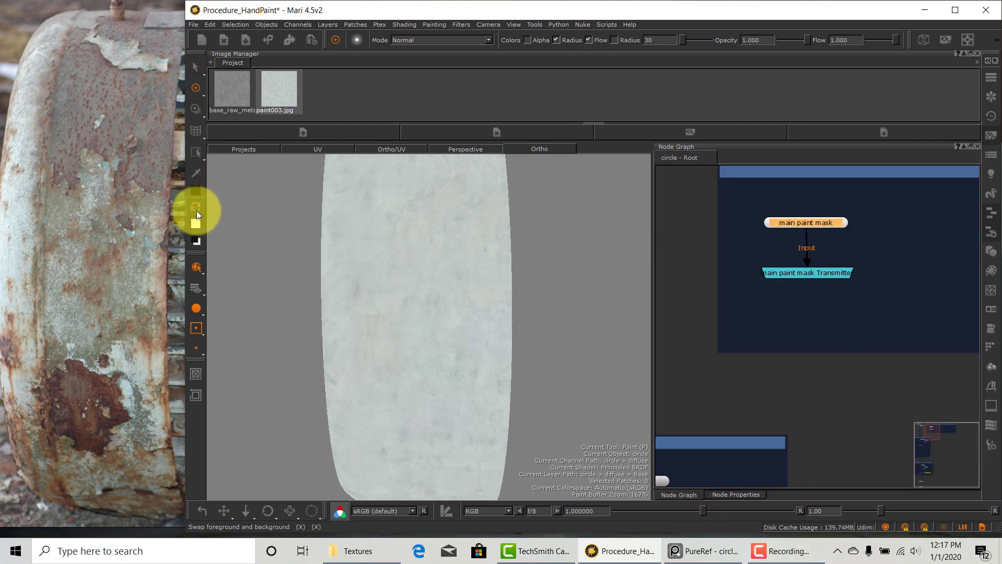
pyautogui.moveTo(398, 306); pyautogui.dragTo(401, 319)
pyautogui.hotkey('ctrl', 'z')
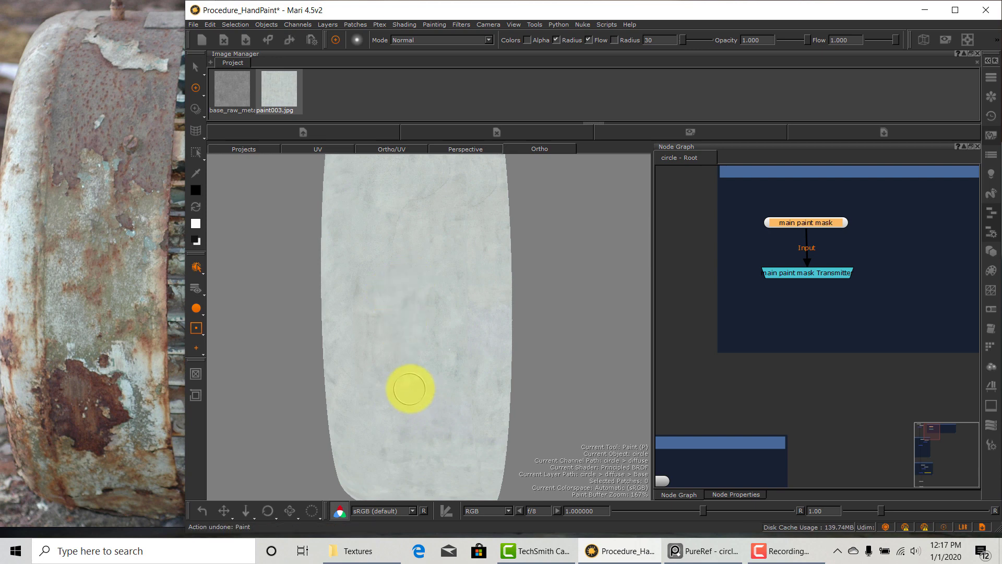
# - Save the Procedure_HandPaint project
pyautogui.moveTo(381, 1); pyautogui.dragTo(380, 4)
pyautogui.click(196, 27)
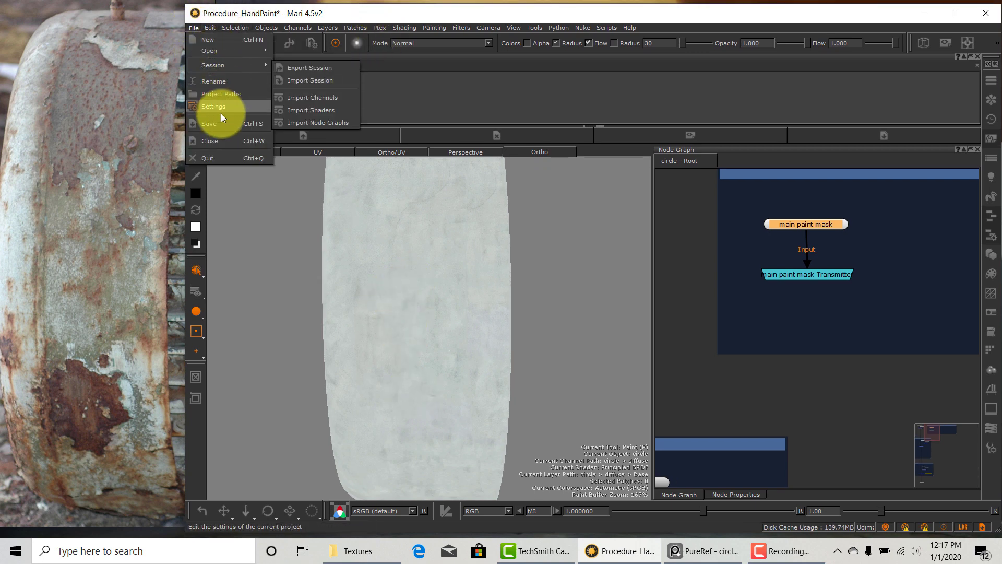
pyautogui.click(211, 123)
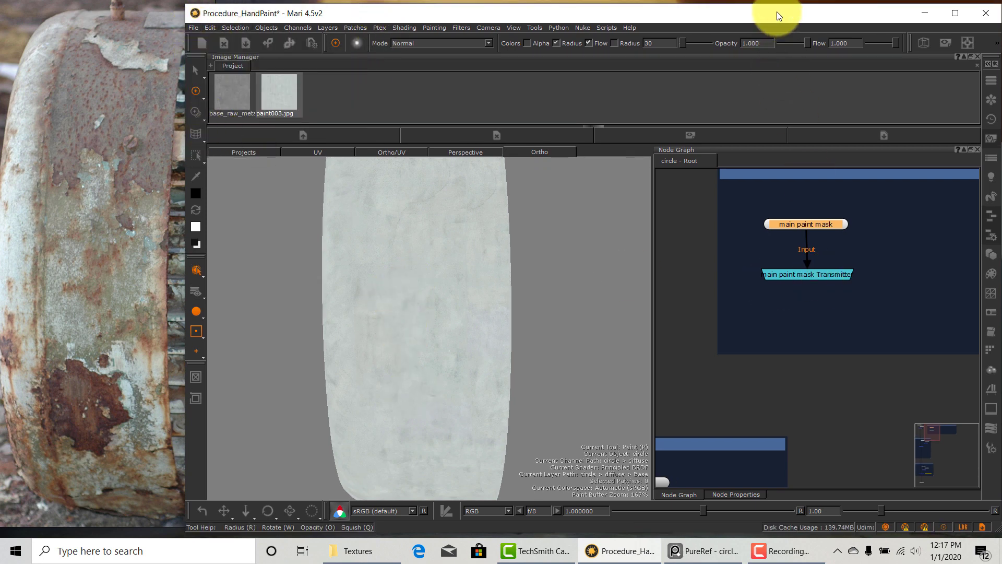
pyautogui.moveTo(777, 12); pyautogui.dragTo(776, 11)
pyautogui.click(848, 374)
pyautogui.scroll(-9, 850, 402)
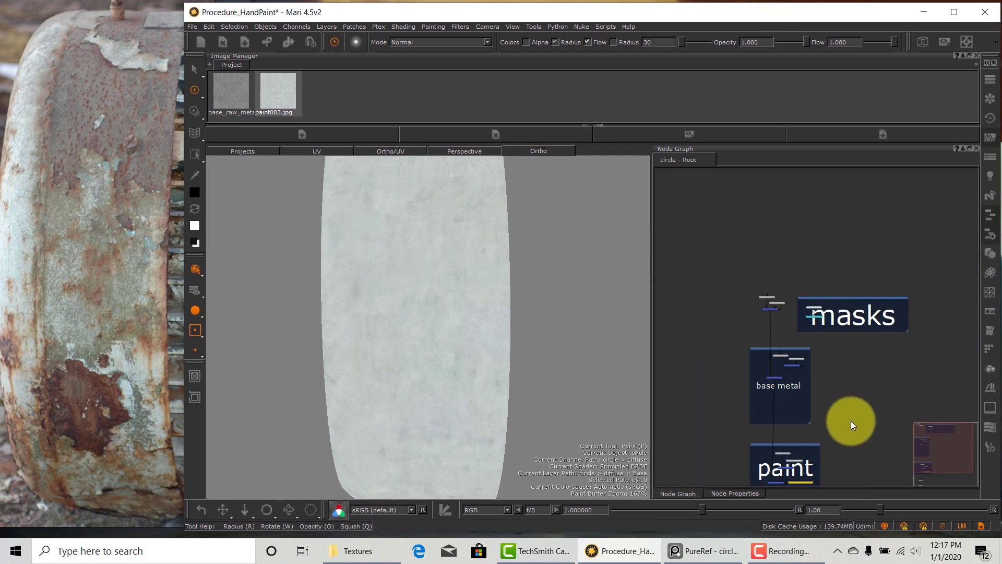
pyautogui.scroll(5, 851, 421)
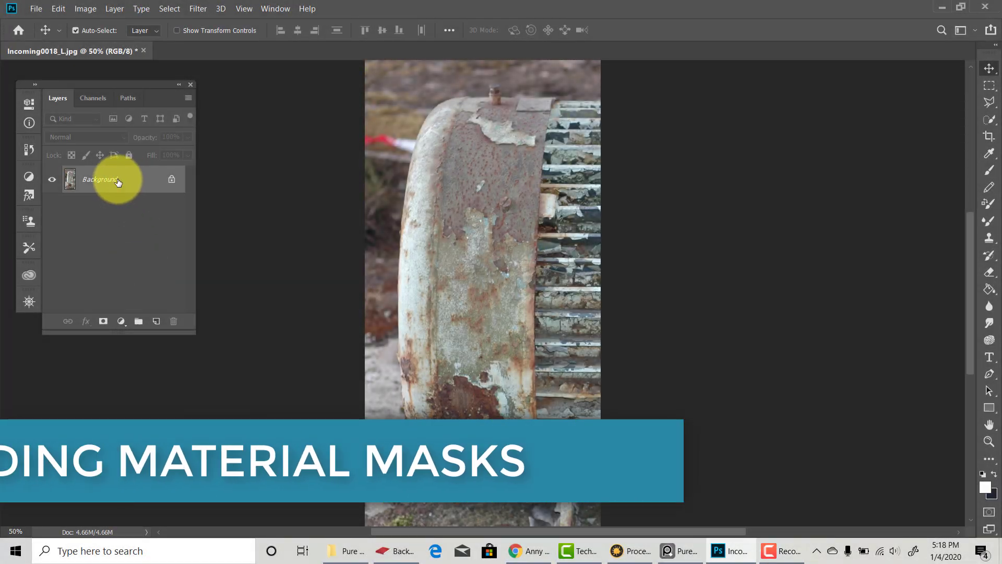
# - In Photoshop, duplicate the Background layer of Incoming0018_L.jpg and desaturate the copy
pyautogui.moveTo(118, 181); pyautogui.dragTo(155, 321)
pyautogui.hotkey('ctrl', 'u')
pyautogui.moveTo(165, 374); pyautogui.dragTo(130, 375)
pyautogui.press('Return')
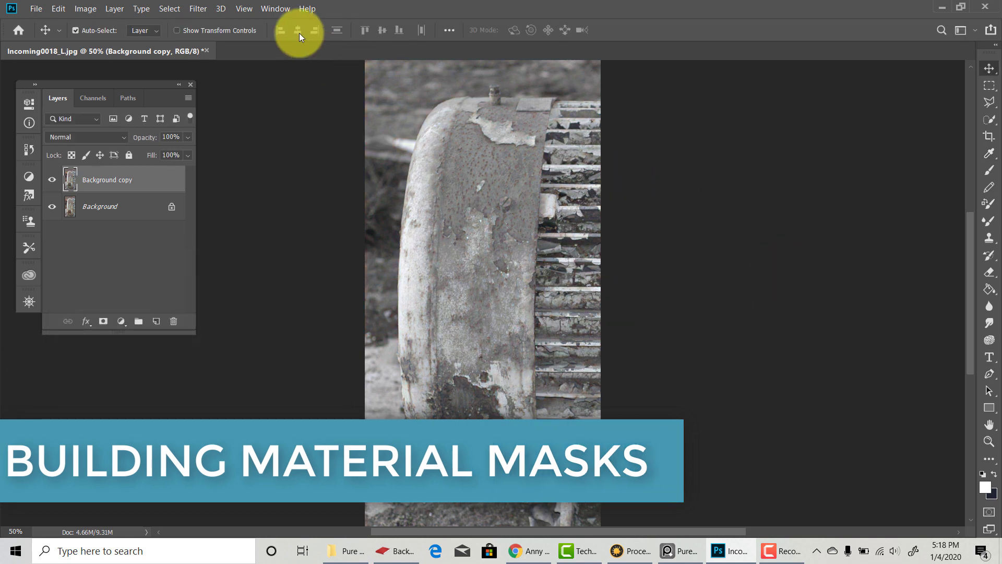
# - Add a Levels adjustment layer with the black input at 65 and the white input at 117
pyautogui.click(276, 8)
pyautogui.click(291, 101)
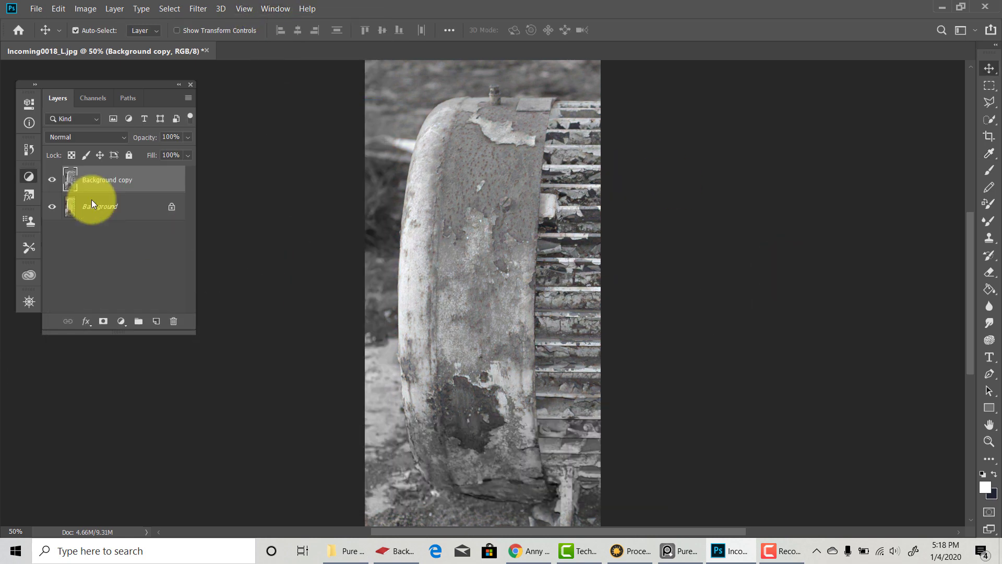
pyautogui.click(93, 198)
pyautogui.moveTo(70, 236); pyautogui.dragTo(96, 239)
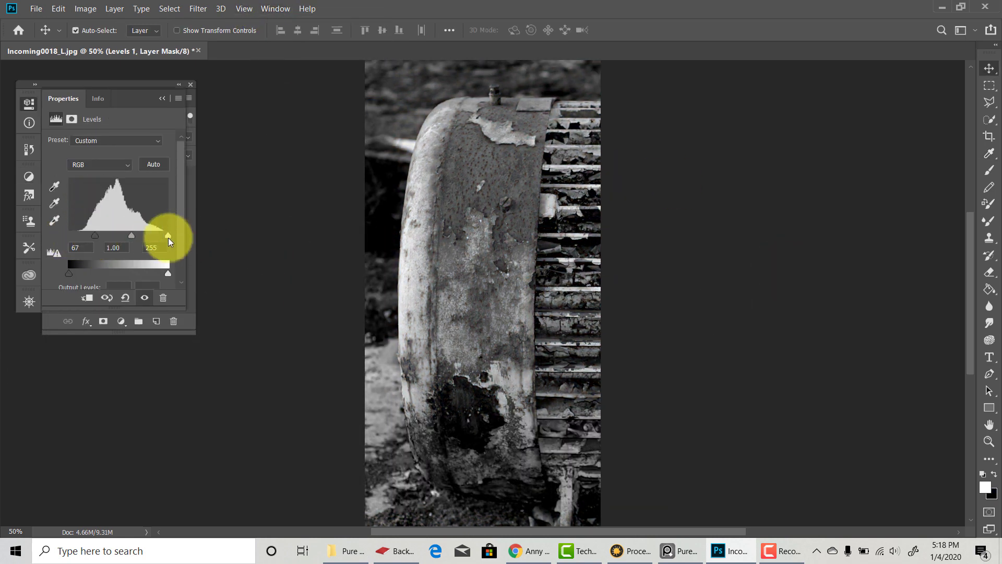
pyautogui.moveTo(167, 234); pyautogui.dragTo(117, 240)
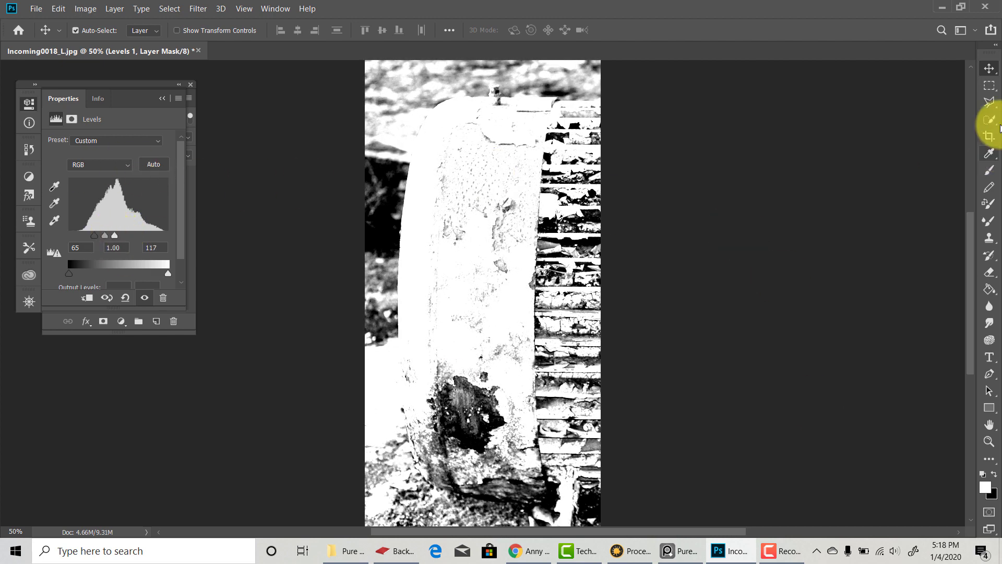
# - Crop the image to a roughly square area around the dark rust patch near the object's base
pyautogui.click(989, 137)
pyautogui.moveTo(411, 358); pyautogui.dragTo(523, 465)
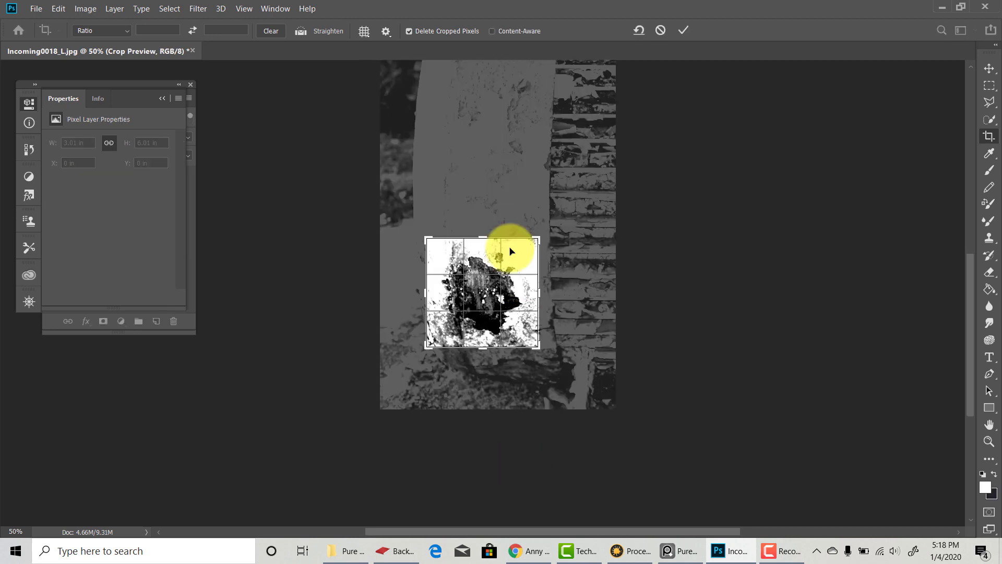
pyautogui.click(991, 73)
# - Save the cropped rust mask as a JPEG in the Textures folder
pyautogui.hotkey('ctrl', 'shift', 's')
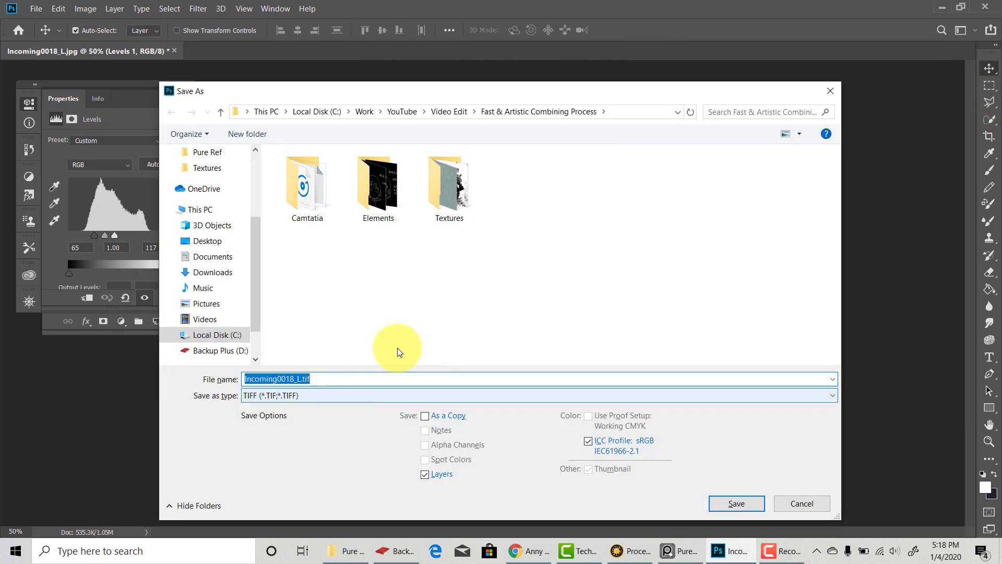
pyautogui.doubleClick(452, 183)
pyautogui.click(342, 397)
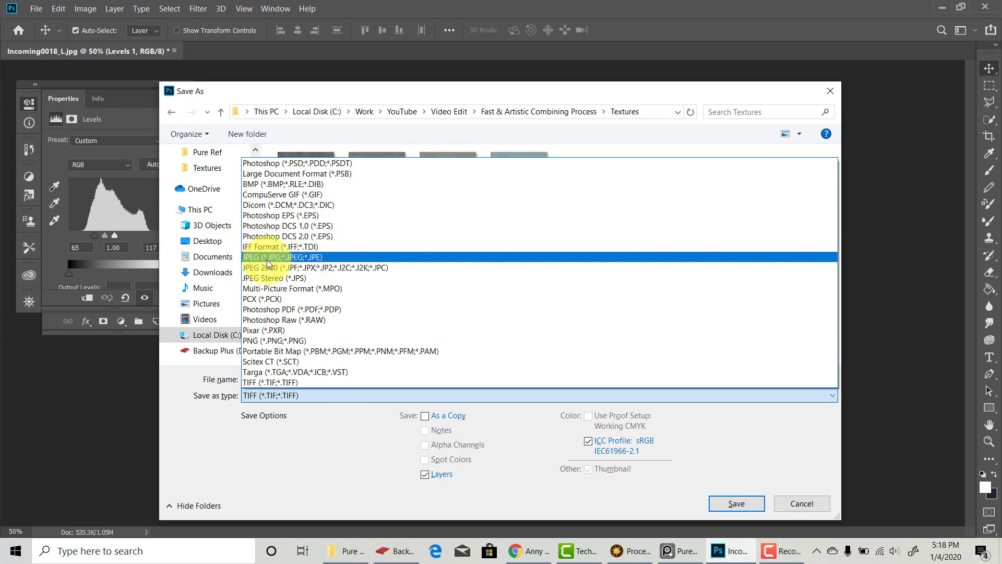
pyautogui.click(488, 248)
pyautogui.click(386, 284)
pyautogui.click(715, 503)
pyautogui.press('Return')
pyautogui.click(573, 126)
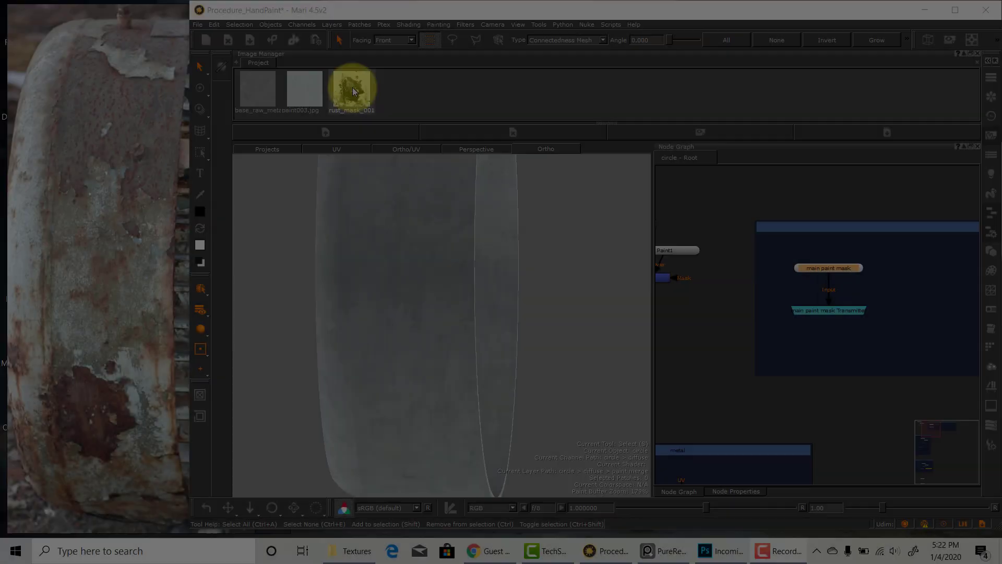
# - In Mari, fit the rust_mask_001 image over the model's lower part and paint it through into main paint mask
pyautogui.moveTo(353, 90); pyautogui.dragTo(373, 319)
pyautogui.keyDown('ctrl'); pyautogui.keyDown('shift'); pyautogui.moveTo(469, 301); pyautogui.dragTo(387, 377); pyautogui.keyUp('shift'); pyautogui.keyUp('ctrl')
pyautogui.moveTo(435, 317)
pyautogui.keyDown('shift'); pyautogui.mouseDown()
pyautogui.moveTo(405, 377)
pyautogui.moveTo(422, 358)
pyautogui.moveTo(373, 369)
pyautogui.moveTo(407, 384)
pyautogui.moveTo(416, 344)
pyautogui.mouseUp(); pyautogui.keyUp('shift')
pyautogui.moveTo(417, 343)
pyautogui.mouseDown()
pyautogui.moveTo(437, 399)
pyautogui.moveTo(399, 388)
pyautogui.mouseUp()
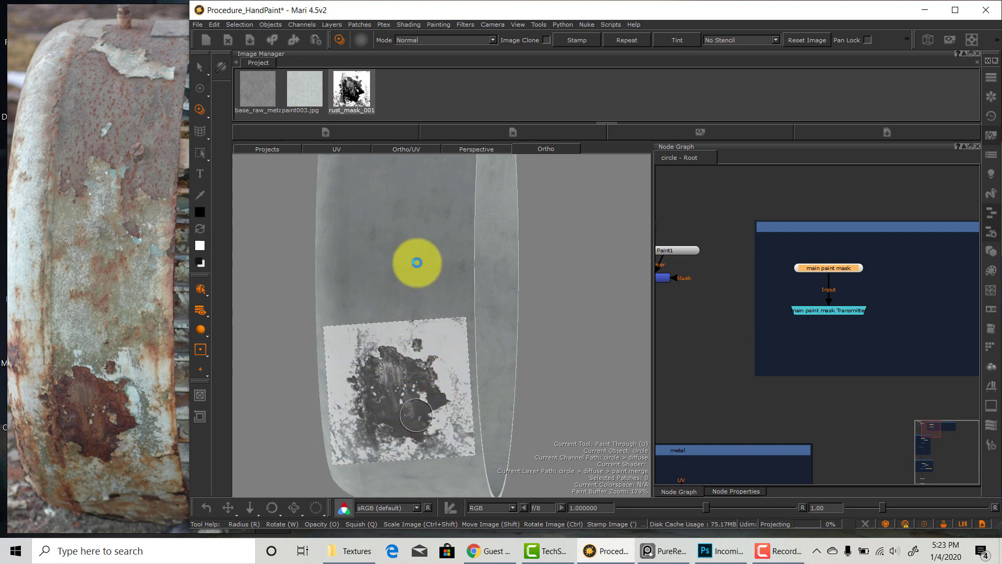
# - Enlarge and reposition the rust_mask_001 image over the patch and paint through extra detail along its right edge
pyautogui.keyDown('alt'); pyautogui.moveTo(421, 411); pyautogui.dragTo(446, 313, button='middle'); pyautogui.keyUp('alt')
pyautogui.moveTo(446, 313)
pyautogui.keyDown('alt'); pyautogui.mouseDown(button='right')
pyautogui.moveTo(495, 382)
pyautogui.moveTo(465, 317)
pyautogui.moveTo(482, 351)
pyautogui.mouseUp(button='right'); pyautogui.keyUp('alt')
pyautogui.keyDown('alt'); pyautogui.moveTo(481, 351); pyautogui.dragTo(459, 353); pyautogui.keyUp('alt')
pyautogui.keyDown('alt'); pyautogui.moveTo(459, 353); pyautogui.dragTo(475, 371, button='right'); pyautogui.keyUp('alt')
pyautogui.moveTo(475, 372)
pyautogui.keyDown('alt'); pyautogui.mouseDown(button='middle')
pyautogui.moveTo(472, 353)
pyautogui.moveTo(490, 334)
pyautogui.mouseUp(button='middle'); pyautogui.keyUp('alt')
pyautogui.keyDown('ctrl'); pyautogui.keyDown('shift'); pyautogui.moveTo(401, 389); pyautogui.dragTo(570, 452); pyautogui.keyUp('shift'); pyautogui.keyUp('ctrl')
pyautogui.keyDown('shift'); pyautogui.moveTo(464, 361); pyautogui.dragTo(490, 313); pyautogui.keyUp('shift')
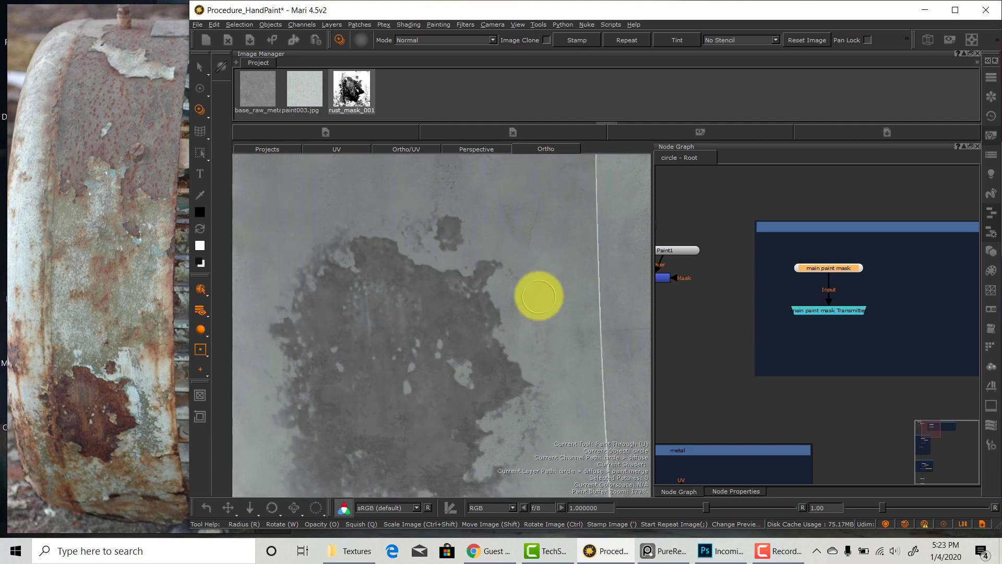
pyautogui.keyDown('alt'); pyautogui.moveTo(540, 295); pyautogui.dragTo(564, 302, button='right'); pyautogui.keyUp('alt')
pyautogui.keyDown('alt'); pyautogui.moveTo(557, 307); pyautogui.dragTo(550, 324, button='middle'); pyautogui.keyUp('alt')
pyautogui.moveTo(561, 296)
pyautogui.keyDown('ctrl'); pyautogui.keyDown('shift'); pyautogui.mouseDown()
pyautogui.moveTo(549, 303)
pyautogui.moveTo(575, 328)
pyautogui.moveTo(559, 302)
pyautogui.moveTo(565, 308)
pyautogui.mouseUp(); pyautogui.keyUp('shift'); pyautogui.keyUp('ctrl')
pyautogui.moveTo(493, 288)
pyautogui.mouseDown()
pyautogui.moveTo(479, 287)
pyautogui.moveTo(518, 276)
pyautogui.mouseUp()
pyautogui.moveTo(501, 313); pyautogui.dragTo(533, 318)
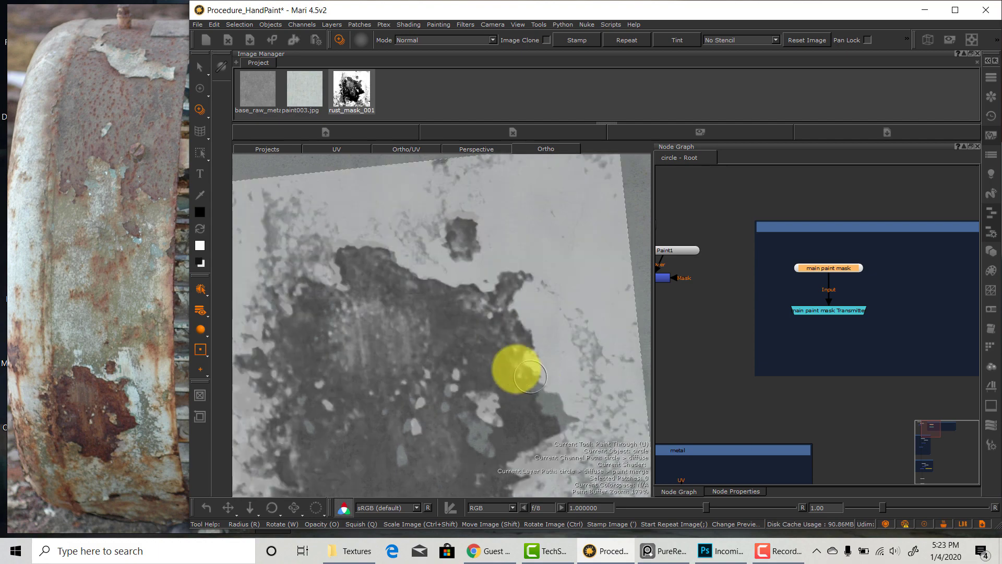
pyautogui.keyDown('ctrl'); pyautogui.moveTo(555, 444); pyautogui.dragTo(564, 339); pyautogui.keyUp('ctrl')
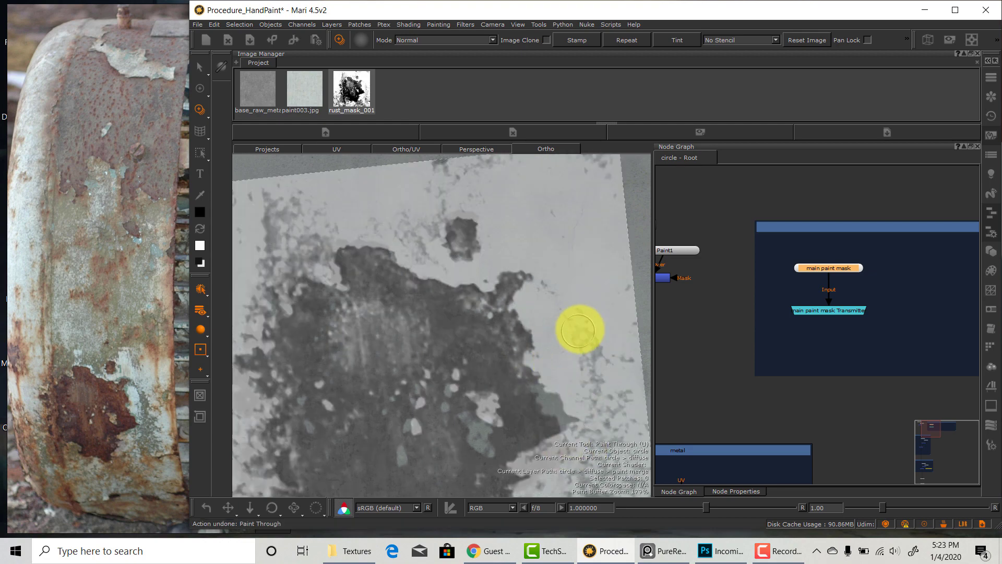
# - Rotate the rust_mask_001 image and paint it through across the rust patch, starting from its upper-left edge
pyautogui.moveTo(548, 344)
pyautogui.keyDown('alt'); pyautogui.mouseDown(button='right')
pyautogui.moveTo(530, 354)
pyautogui.moveTo(508, 290)
pyautogui.moveTo(488, 317)
pyautogui.moveTo(512, 302)
pyautogui.mouseUp(button='right'); pyautogui.keyUp('alt')
pyautogui.keyDown('alt'); pyautogui.moveTo(512, 302); pyautogui.dragTo(515, 280, button='middle'); pyautogui.keyUp('alt')
pyautogui.keyDown('alt'); pyautogui.moveTo(515, 281); pyautogui.dragTo(521, 282); pyautogui.keyUp('alt')
pyautogui.moveTo(521, 281)
pyautogui.keyDown('alt'); pyautogui.mouseDown(button='right')
pyautogui.moveTo(508, 295)
pyautogui.moveTo(523, 293)
pyautogui.mouseUp(button='right'); pyautogui.keyUp('alt')
pyautogui.keyDown('alt'); pyautogui.moveTo(524, 293); pyautogui.dragTo(522, 296); pyautogui.keyUp('alt')
pyautogui.keyDown('alt'); pyautogui.moveTo(521, 296); pyautogui.dragTo(517, 304, button='right'); pyautogui.keyUp('alt')
pyautogui.moveTo(518, 303)
pyautogui.keyDown('ctrl'); pyautogui.mouseDown()
pyautogui.moveTo(496, 284)
pyautogui.moveTo(537, 317)
pyautogui.moveTo(474, 324)
pyautogui.moveTo(534, 341)
pyautogui.moveTo(486, 320)
pyautogui.moveTo(496, 298)
pyautogui.moveTo(537, 301)
pyautogui.moveTo(559, 287)
pyautogui.moveTo(394, 230)
pyautogui.moveTo(465, 213)
pyautogui.moveTo(484, 248)
pyautogui.moveTo(376, 222)
pyautogui.moveTo(410, 245)
pyautogui.mouseUp(); pyautogui.keyUp('ctrl')
pyautogui.click(991, 446)
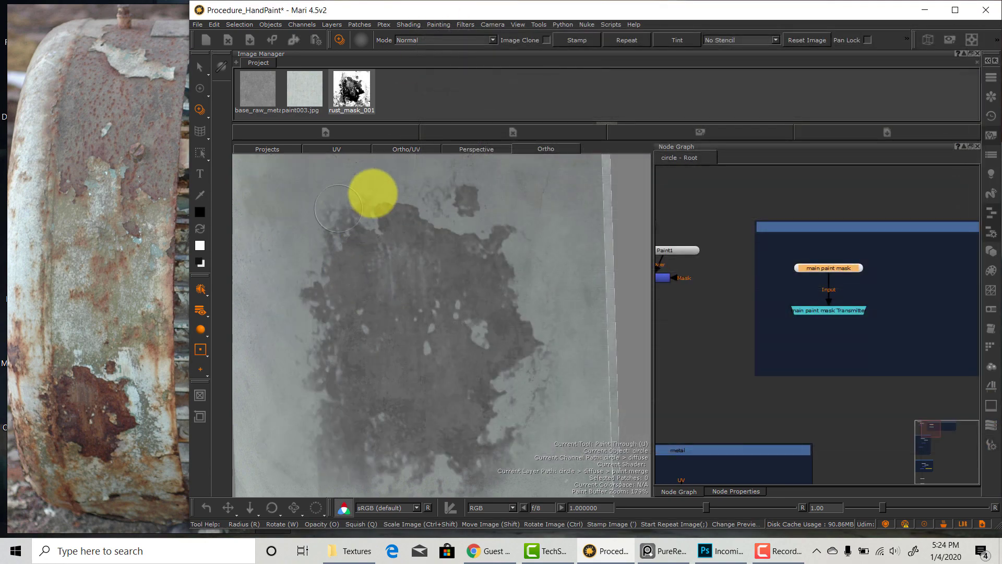
pyautogui.moveTo(369, 203)
pyautogui.mouseDown()
pyautogui.moveTo(333, 269)
pyautogui.moveTo(345, 318)
pyautogui.moveTo(419, 313)
pyautogui.moveTo(454, 350)
pyautogui.moveTo(534, 371)
pyautogui.moveTo(559, 338)
pyautogui.moveTo(545, 350)
pyautogui.mouseUp()
pyautogui.moveTo(485, 365)
pyautogui.mouseDown()
pyautogui.moveTo(494, 299)
pyautogui.moveTo(537, 236)
pyautogui.moveTo(493, 298)
pyautogui.moveTo(539, 324)
pyautogui.moveTo(456, 397)
pyautogui.moveTo(484, 420)
pyautogui.moveTo(470, 431)
pyautogui.moveTo(351, 365)
pyautogui.moveTo(384, 308)
pyautogui.moveTo(314, 282)
pyautogui.moveTo(399, 259)
pyautogui.moveTo(355, 244)
pyautogui.mouseUp()
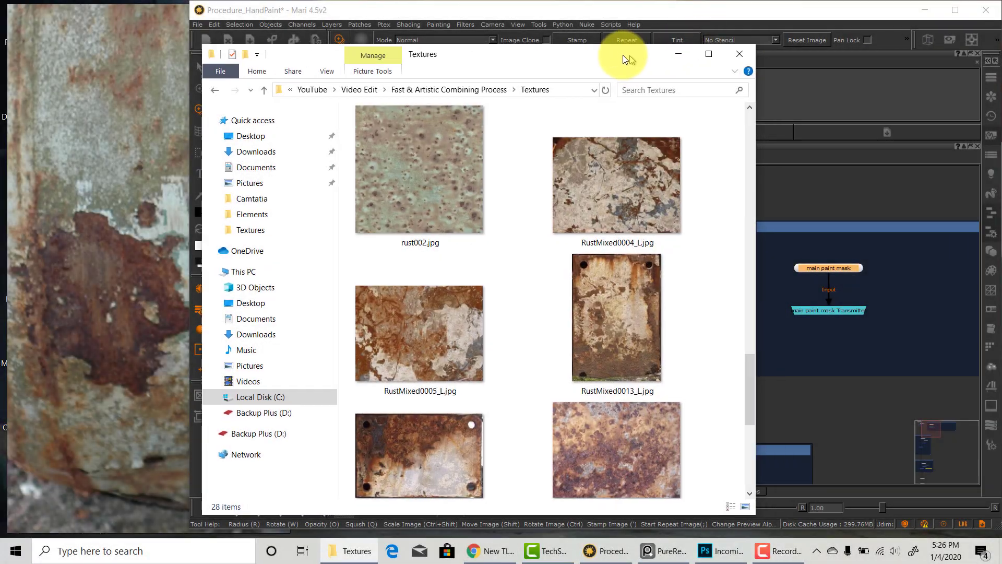
# - Minimize Mari, close Incoming0018_L.jpg in Photoshop, and open RustMixed0004_L.jpg there from the Textures folder
pyautogui.click(924, 10)
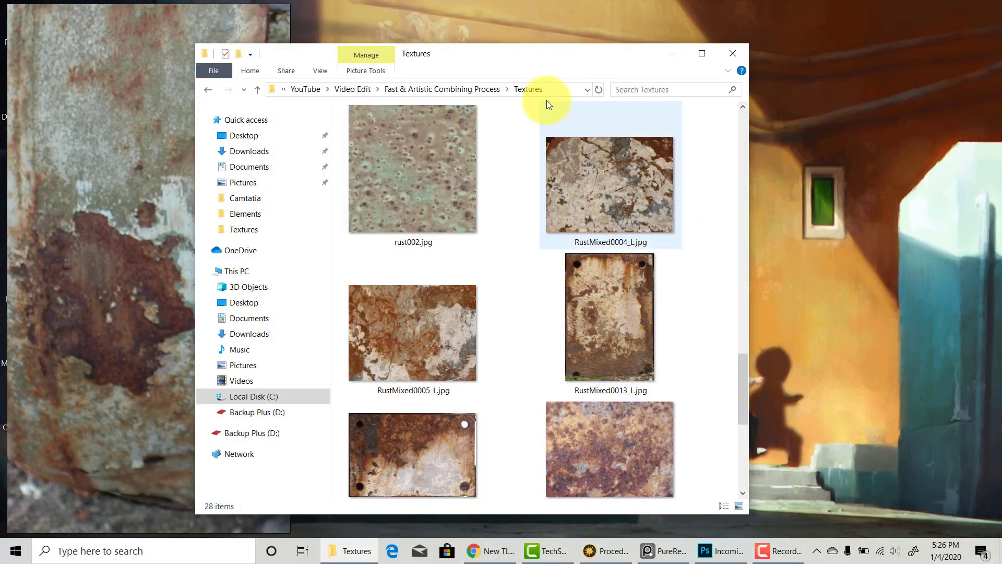
pyautogui.moveTo(550, 59); pyautogui.dragTo(260, 30)
pyautogui.moveTo(369, 239); pyautogui.dragTo(717, 445)
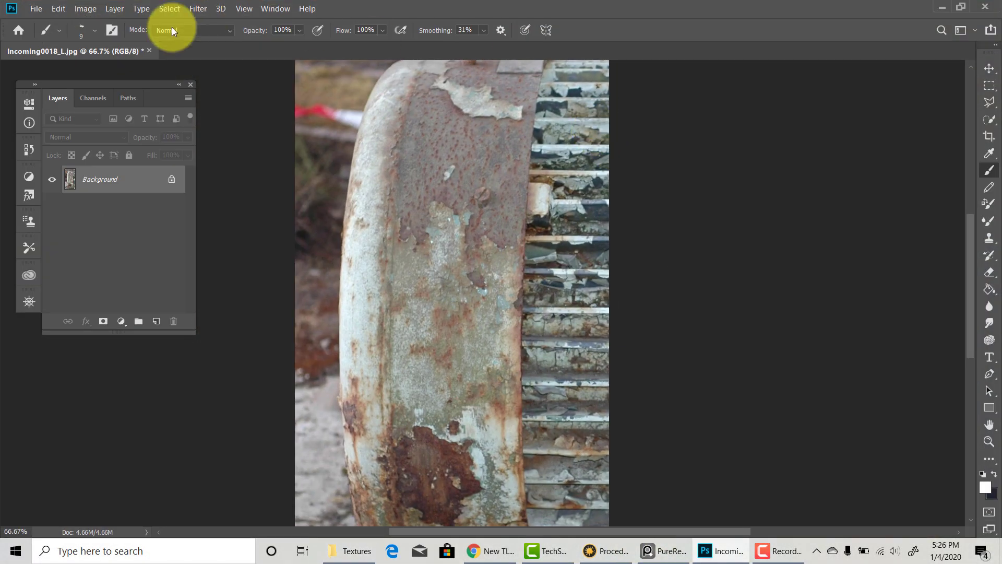
pyautogui.click(168, 60)
pyautogui.click(529, 216)
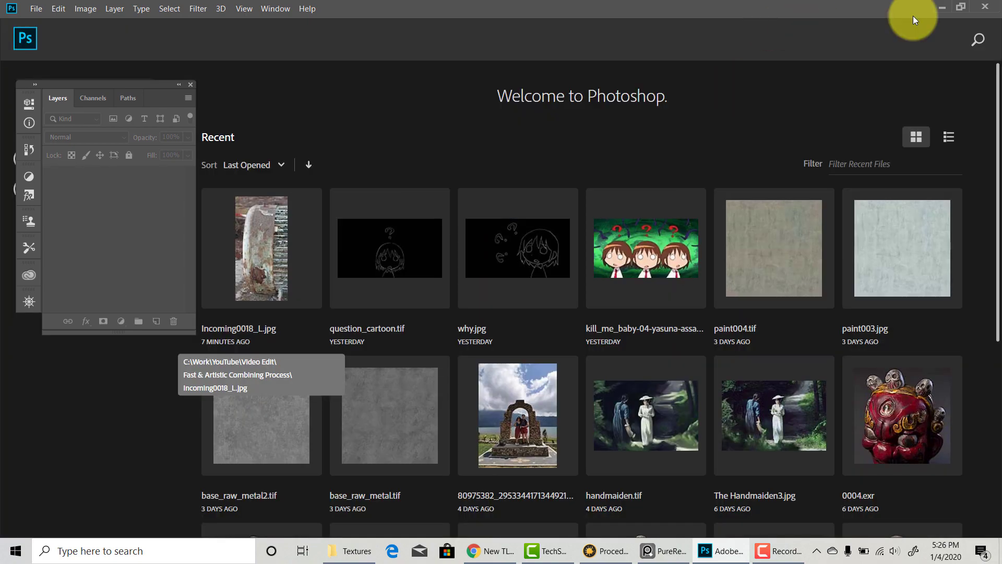
pyautogui.click(961, 7)
pyautogui.moveTo(302, 161); pyautogui.dragTo(711, 250)
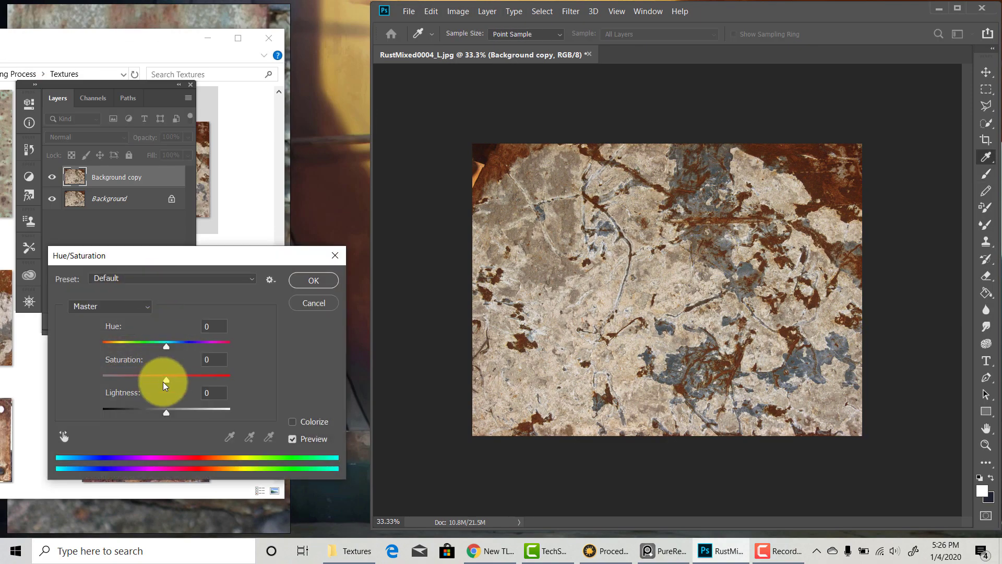
# - Duplicate the Background layer of RustMixed0004_L.jpg and desaturate the copy with Hue/Saturation
pyautogui.moveTo(163, 380); pyautogui.dragTo(104, 380)
pyautogui.click(311, 282)
pyautogui.press('b')
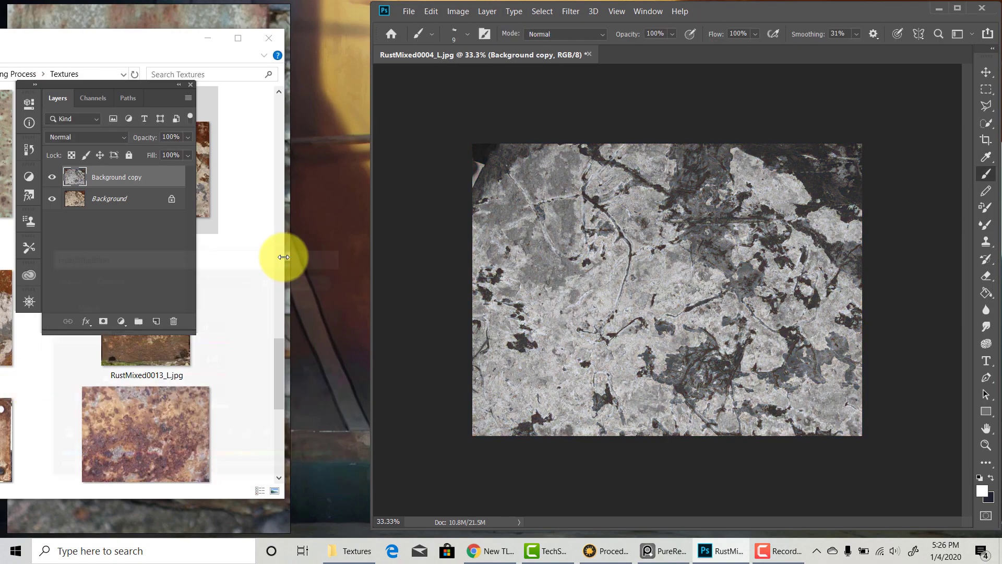
# - Add a Levels adjustment above the desaturated copy, with white input 195 and a raised black input for a high-contrast mask
pyautogui.click(648, 11)
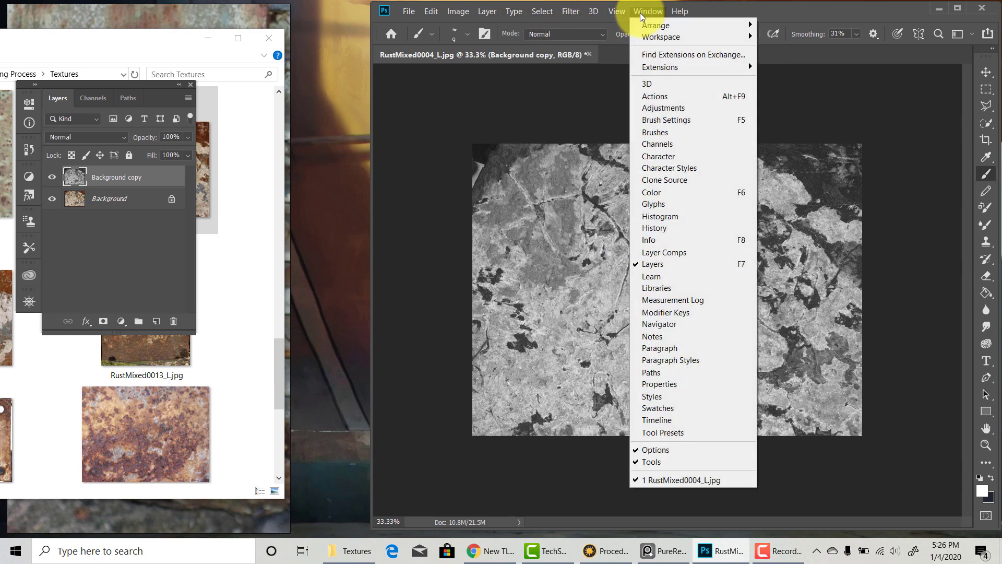
pyautogui.click(687, 107)
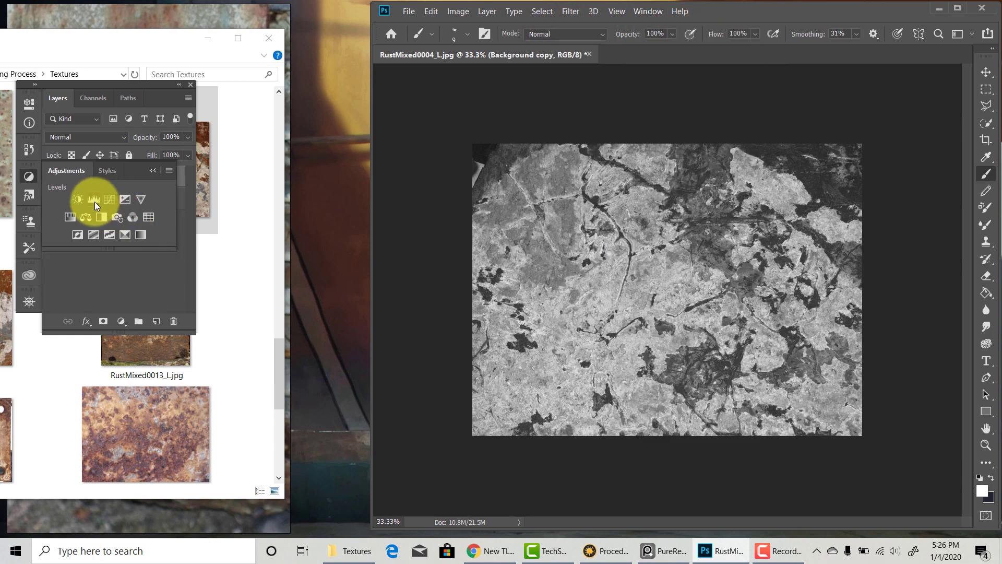
pyautogui.click(95, 202)
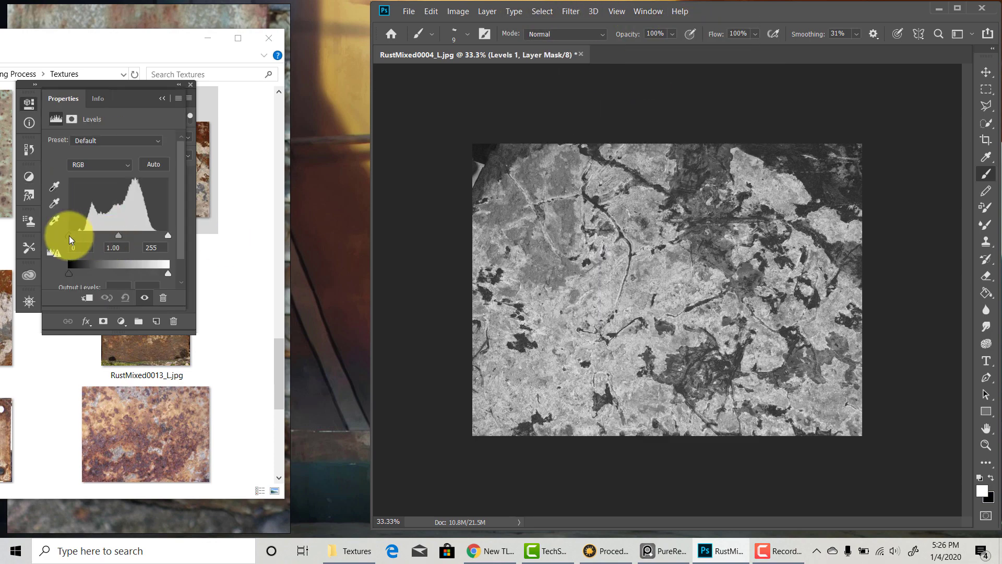
pyautogui.moveTo(70, 238); pyautogui.dragTo(96, 237)
pyautogui.moveTo(168, 236); pyautogui.dragTo(146, 240)
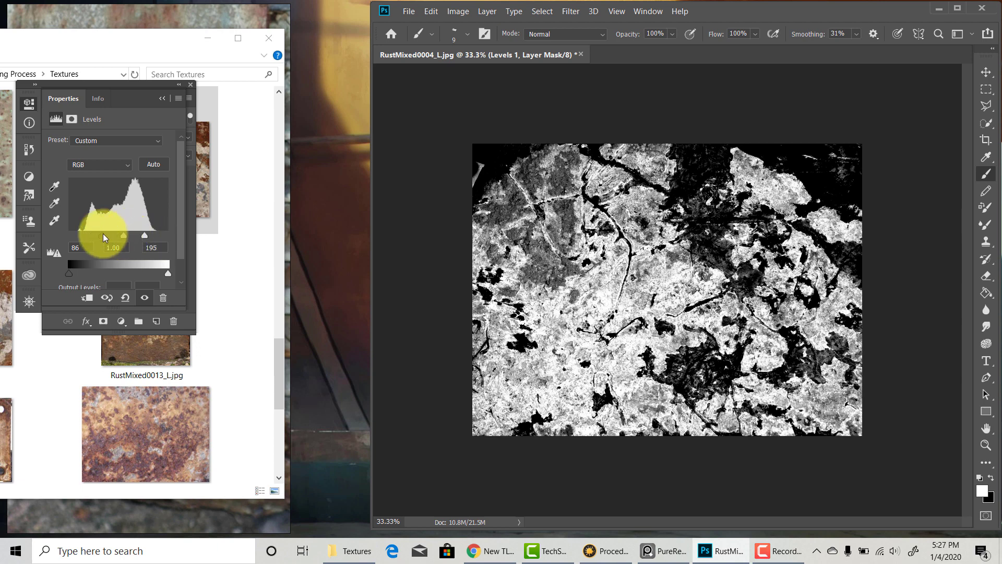
pyautogui.moveTo(105, 238); pyautogui.dragTo(137, 240)
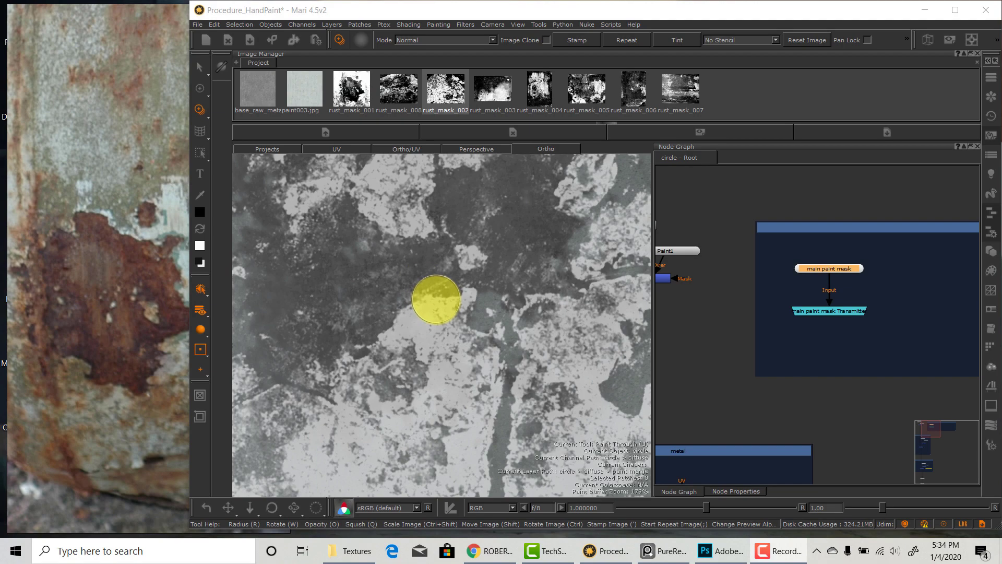
# - Switch the Paint Through stencil mode to Luminance and set the foreground color to white for painting with rust_mask_002
pyautogui.click(436, 297)
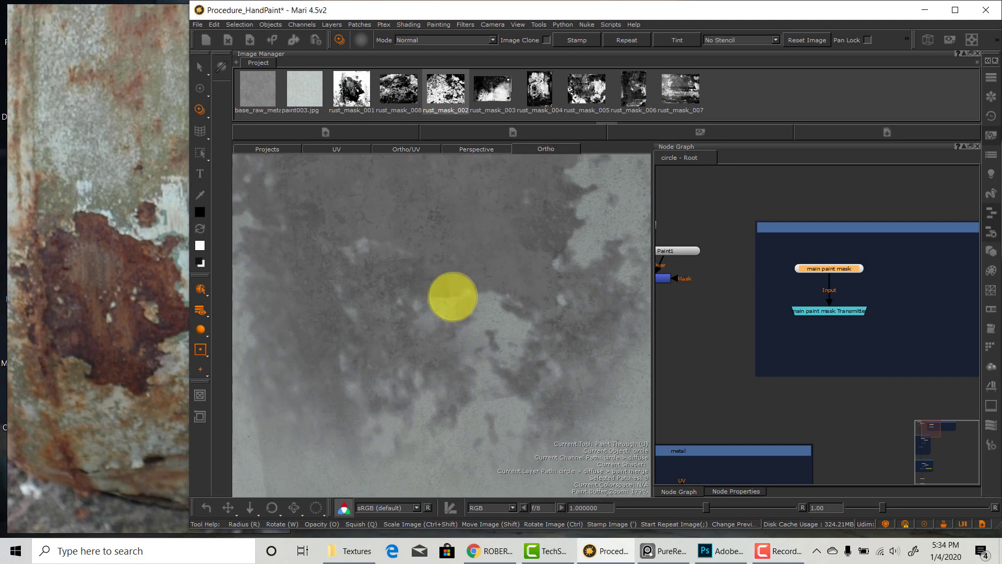
pyautogui.moveTo(458, 306)
pyautogui.mouseDown()
pyautogui.moveTo(467, 299)
pyautogui.moveTo(457, 319)
pyautogui.mouseUp()
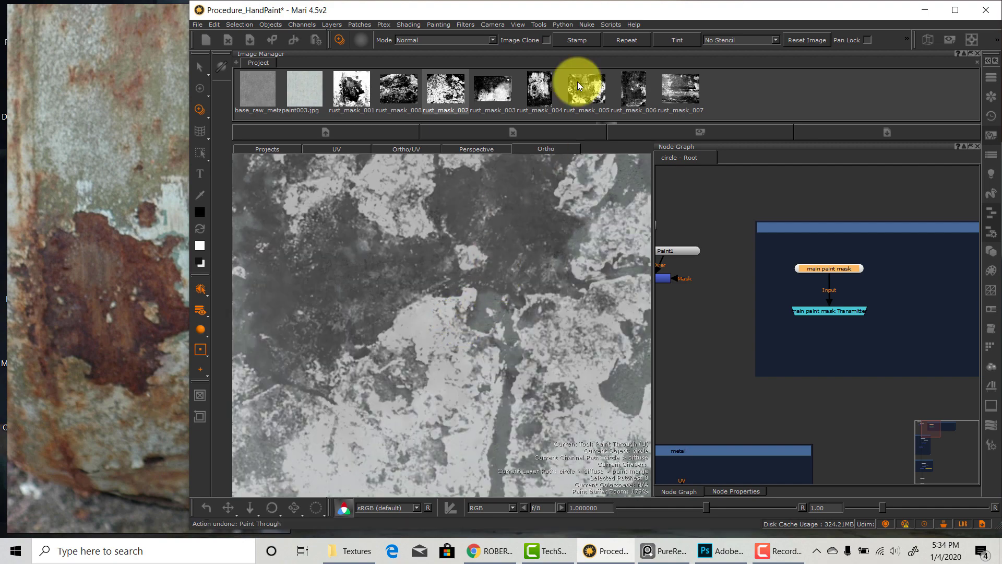
pyautogui.click(742, 41)
pyautogui.click(735, 69)
pyautogui.click(201, 211)
pyautogui.moveTo(848, 375); pyautogui.dragTo(881, 376)
pyautogui.click(752, 477)
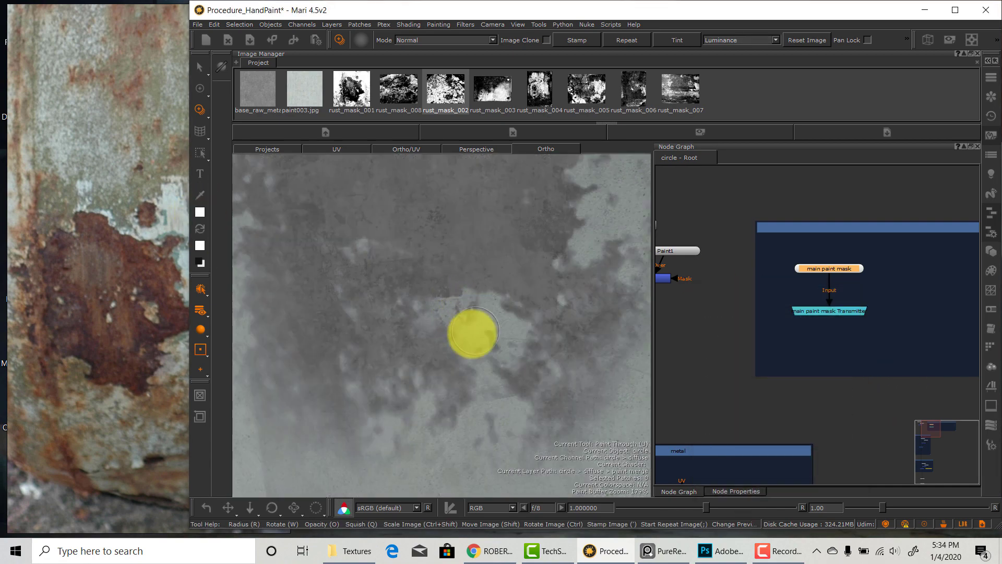
# - Paint rust_mask_002 through along the soft paint edge of the patch, rotating the image to vary the breakup
pyautogui.moveTo(433, 310)
pyautogui.mouseDown()
pyautogui.moveTo(420, 311)
pyautogui.moveTo(422, 297)
pyautogui.moveTo(431, 303)
pyautogui.mouseUp()
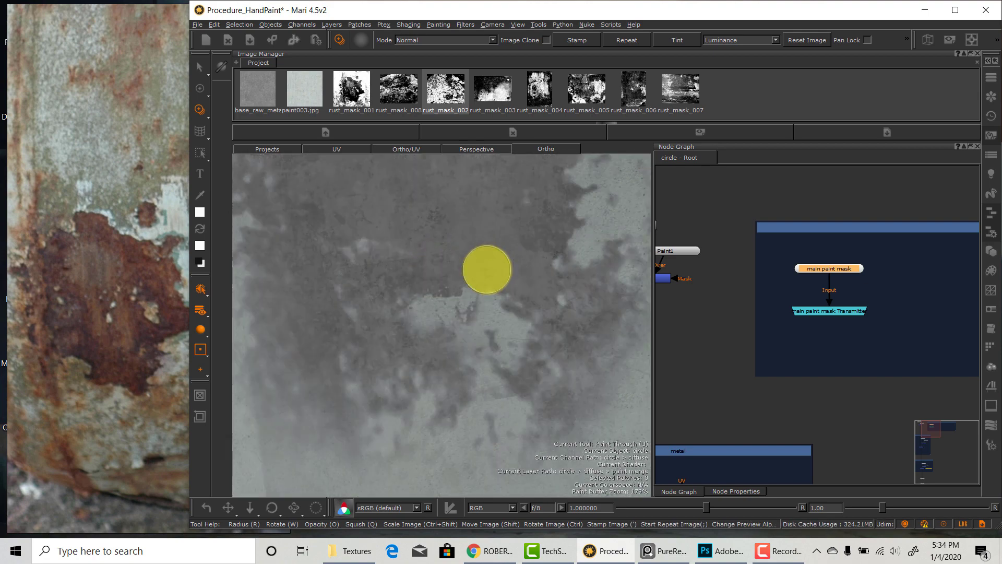
pyautogui.keyDown('alt'); pyautogui.moveTo(487, 270); pyautogui.dragTo(537, 282, button='middle'); pyautogui.keyUp('alt')
pyautogui.moveTo(516, 312)
pyautogui.keyDown('ctrl'); pyautogui.mouseDown()
pyautogui.moveTo(557, 264)
pyautogui.moveTo(561, 322)
pyautogui.moveTo(523, 344)
pyautogui.moveTo(512, 420)
pyautogui.moveTo(541, 407)
pyautogui.moveTo(512, 311)
pyautogui.moveTo(535, 268)
pyautogui.moveTo(530, 280)
pyautogui.moveTo(443, 275)
pyautogui.moveTo(514, 385)
pyautogui.moveTo(501, 355)
pyautogui.moveTo(512, 351)
pyautogui.moveTo(416, 250)
pyautogui.moveTo(528, 342)
pyautogui.moveTo(392, 321)
pyautogui.moveTo(496, 302)
pyautogui.moveTo(427, 244)
pyautogui.moveTo(437, 264)
pyautogui.moveTo(528, 292)
pyautogui.moveTo(418, 266)
pyautogui.moveTo(374, 298)
pyautogui.moveTo(531, 275)
pyautogui.moveTo(473, 267)
pyautogui.moveTo(459, 253)
pyautogui.moveTo(456, 264)
pyautogui.moveTo(476, 258)
pyautogui.mouseUp(); pyautogui.keyUp('ctrl')
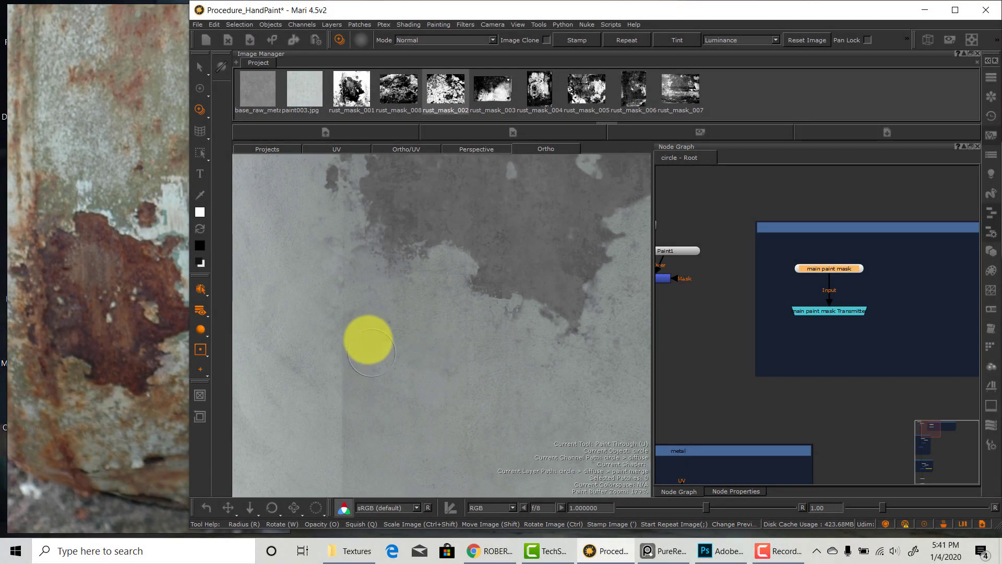
pyautogui.moveTo(481, 358)
pyautogui.keyDown('alt'); pyautogui.mouseDown(button='right')
pyautogui.moveTo(497, 378)
pyautogui.moveTo(496, 358)
pyautogui.mouseUp(button='right'); pyautogui.keyUp('alt')
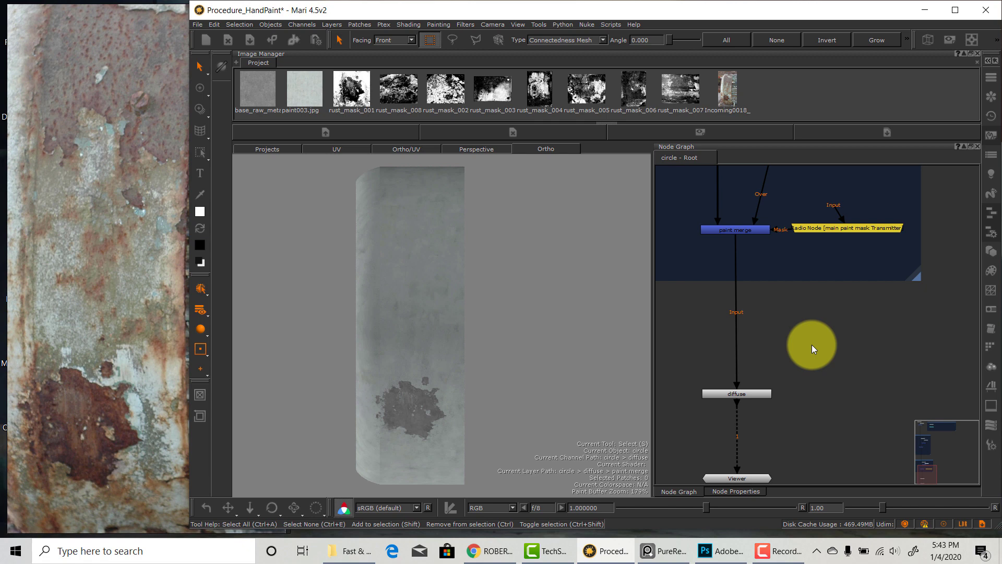
# - Insert a Merge node between paint merge and diffuse, and connect a transparent 4096 x 4096, 8bit Paint node to its Over input
pyautogui.press('m')
pyautogui.moveTo(856, 350)
pyautogui.mouseDown()
pyautogui.moveTo(744, 343)
pyautogui.moveTo(770, 349)
pyautogui.mouseUp()
pyautogui.click(874, 341)
pyautogui.press('Tab')
pyautogui.write('paint')
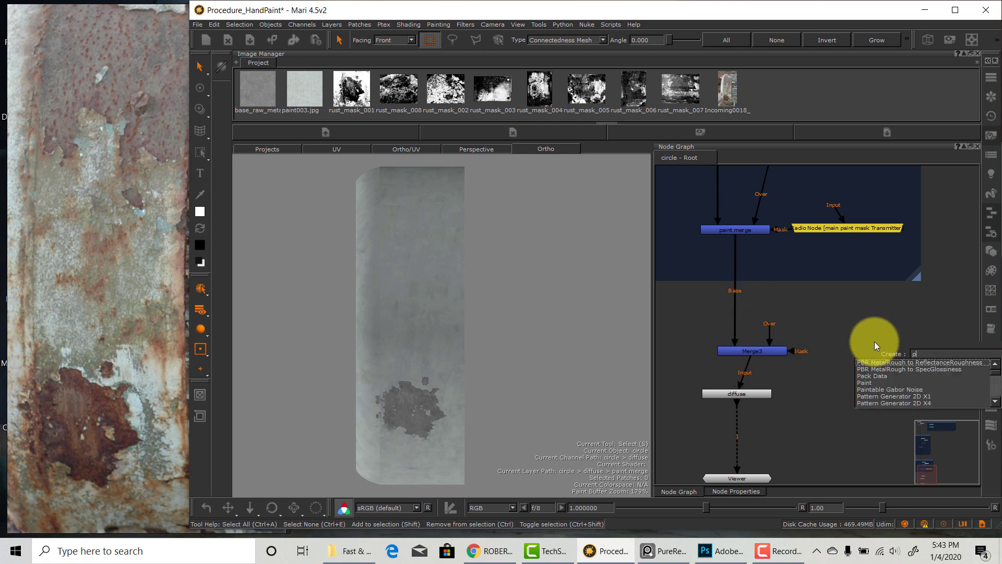
pyautogui.click(879, 362)
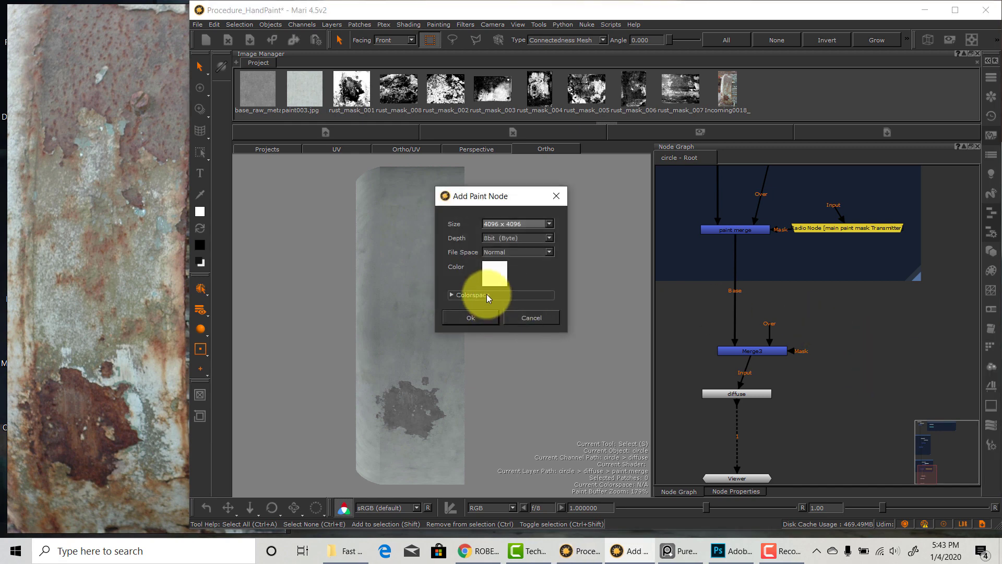
pyautogui.click(494, 272)
pyautogui.moveTo(805, 436); pyautogui.dragTo(638, 425)
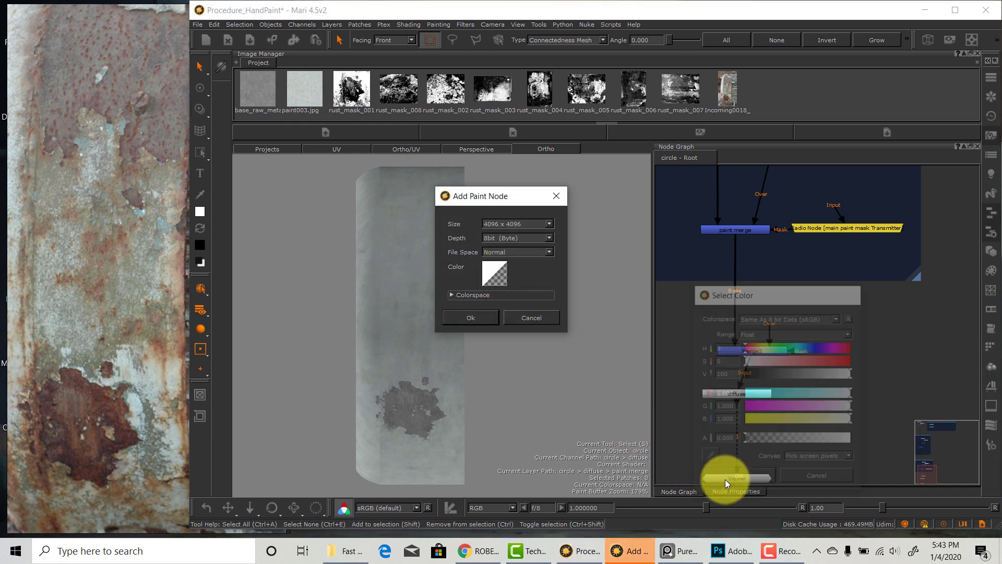
pyautogui.click(468, 296)
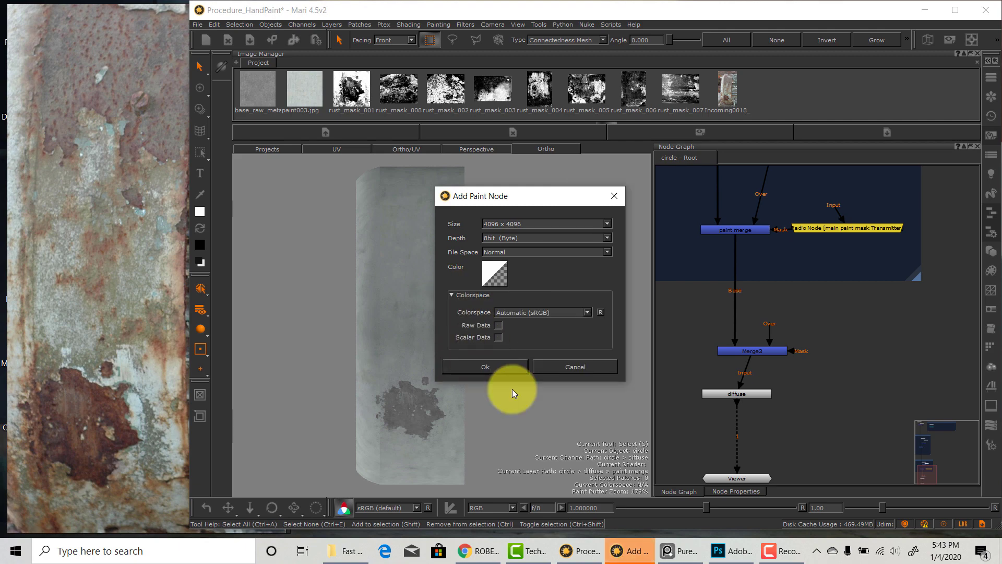
pyautogui.press('Return')
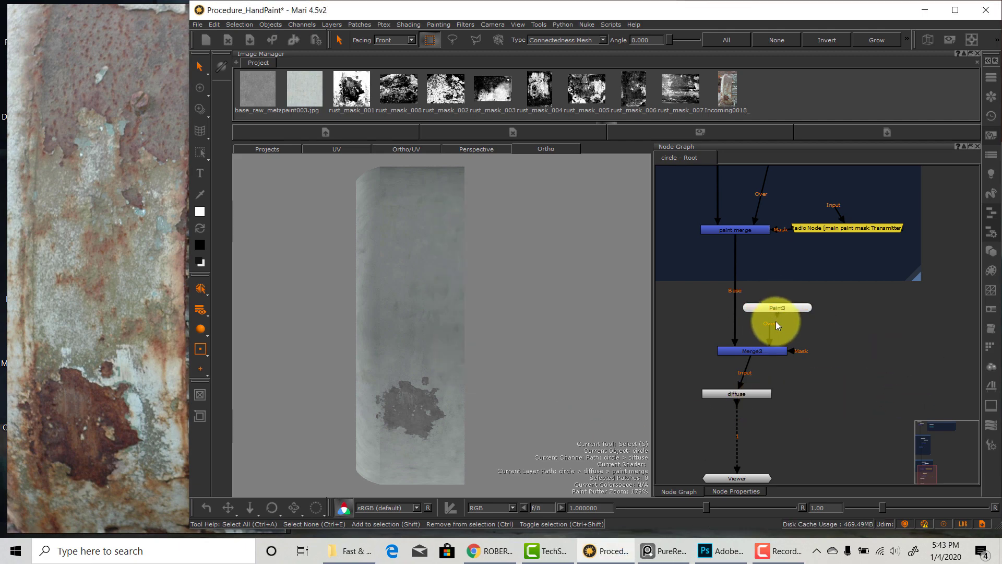
pyautogui.moveTo(791, 304)
pyautogui.mouseDown()
pyautogui.moveTo(804, 314)
pyautogui.moveTo(783, 328)
pyautogui.mouseUp()
# - Set Paint Through to No Stencil and project the Incoming0018_L photo onto the new Paint node over the model
pyautogui.press('u')
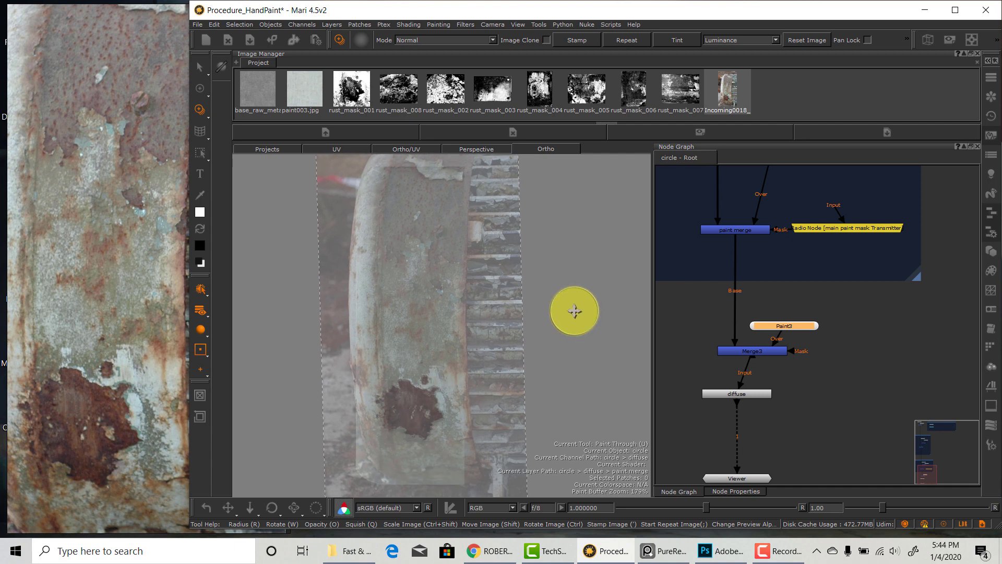
pyautogui.click(746, 41)
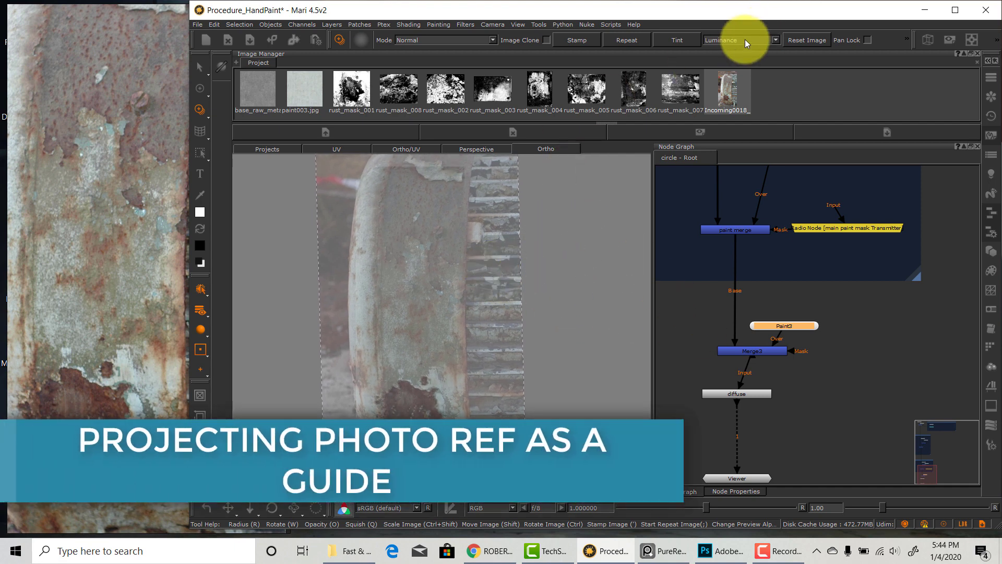
pyautogui.click(741, 12)
pyautogui.moveTo(401, 378)
pyautogui.mouseDown()
pyautogui.moveTo(407, 397)
pyautogui.moveTo(432, 385)
pyautogui.moveTo(409, 409)
pyautogui.moveTo(396, 364)
pyautogui.moveTo(428, 349)
pyautogui.moveTo(429, 320)
pyautogui.moveTo(385, 204)
pyautogui.moveTo(383, 315)
pyautogui.moveTo(423, 199)
pyautogui.moveTo(429, 219)
pyautogui.mouseUp()
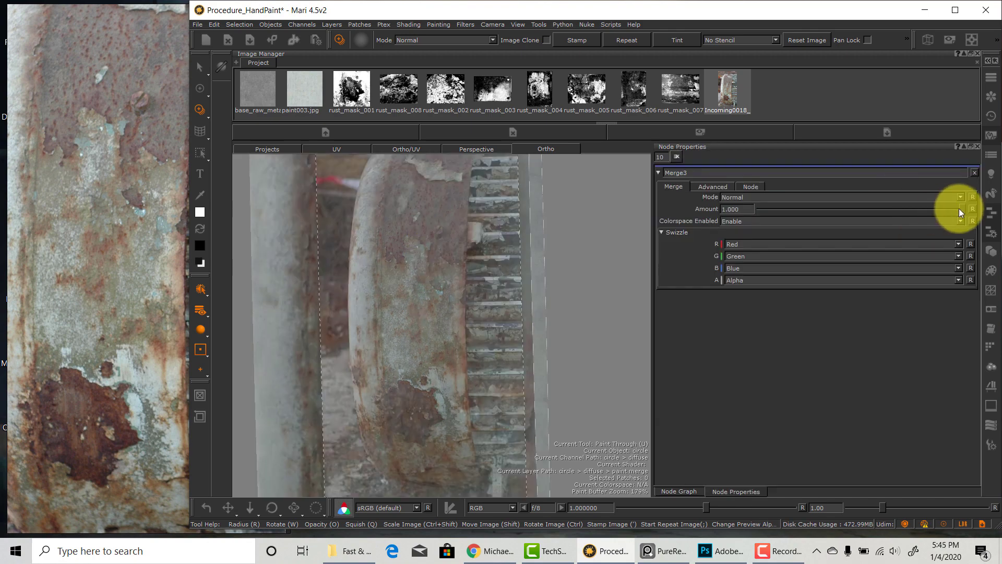
# - Lower the Amount of Merge3 to fade the projected photo into a guide, and reposition the paint-through image over the rust patch
pyautogui.moveTo(957, 208); pyautogui.dragTo(827, 208)
pyautogui.keyDown('alt'); pyautogui.moveTo(443, 355); pyautogui.dragTo(470, 380, button='middle'); pyautogui.keyUp('alt')
pyautogui.keyDown('alt'); pyautogui.moveTo(470, 380); pyautogui.dragTo(528, 303, button='right'); pyautogui.keyUp('alt')
pyautogui.keyDown('alt'); pyautogui.moveTo(528, 302); pyautogui.dragTo(461, 342, button='middle'); pyautogui.keyUp('alt')
pyautogui.keyDown('alt'); pyautogui.moveTo(461, 342); pyautogui.dragTo(507, 256, button='right'); pyautogui.keyUp('alt')
pyautogui.moveTo(506, 256)
pyautogui.keyDown('alt'); pyautogui.mouseDown(button='middle')
pyautogui.moveTo(461, 409)
pyautogui.moveTo(472, 429)
pyautogui.mouseUp(button='middle'); pyautogui.keyUp('alt')
pyautogui.keyDown('shift'); pyautogui.moveTo(440, 291); pyautogui.dragTo(429, 296); pyautogui.keyUp('shift')
pyautogui.keyDown('shift'); pyautogui.moveTo(430, 296); pyautogui.dragTo(161, 407); pyautogui.keyUp('shift')
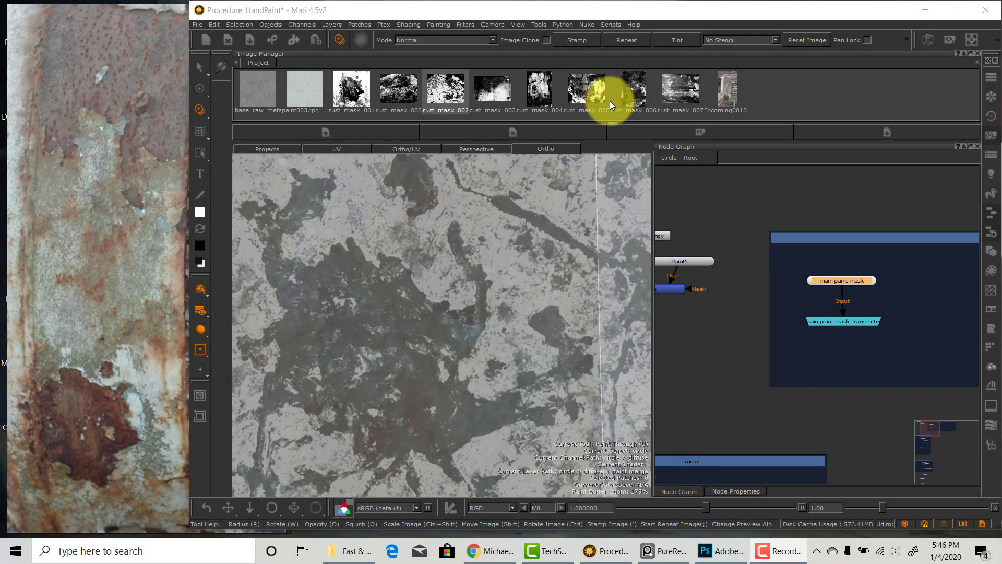
# - Set the stencil to Luminance and paint rust_mask_002 through on the main paint mask, moving the image between strokes
pyautogui.click(721, 41)
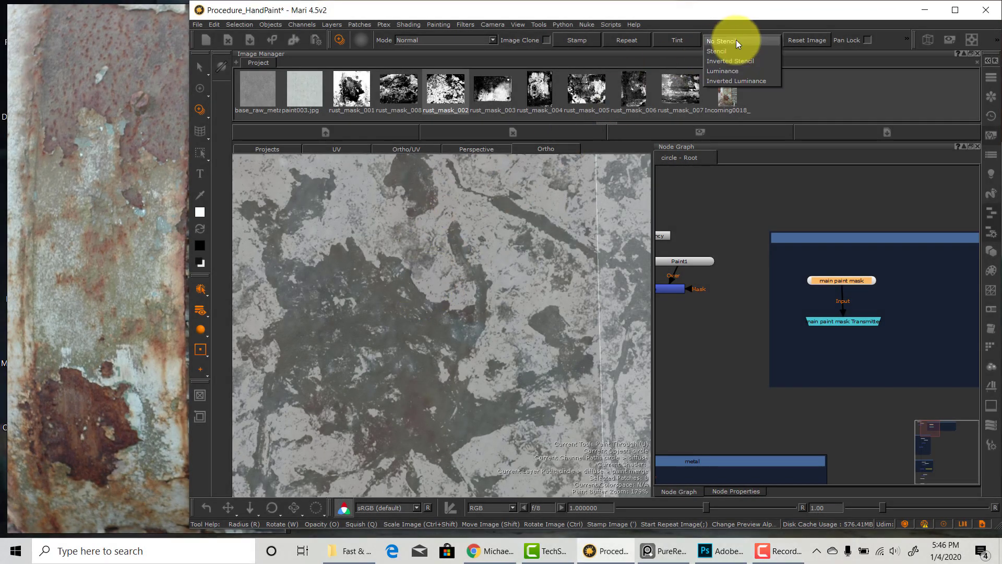
pyautogui.click(722, 57)
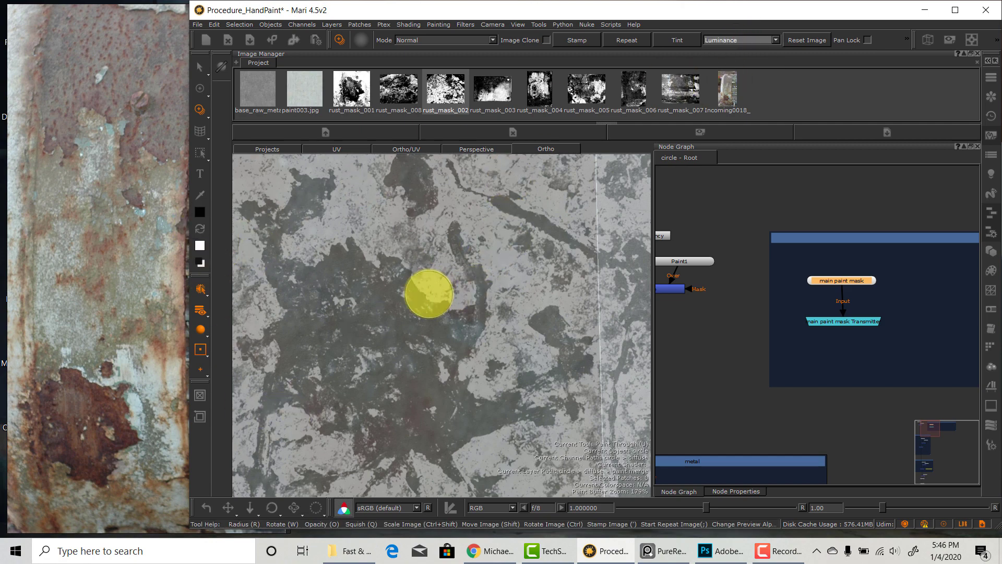
pyautogui.moveTo(428, 292)
pyautogui.mouseDown()
pyautogui.moveTo(424, 306)
pyautogui.moveTo(448, 319)
pyautogui.moveTo(515, 318)
pyautogui.moveTo(418, 374)
pyautogui.moveTo(539, 336)
pyautogui.moveTo(479, 324)
pyautogui.moveTo(604, 396)
pyautogui.moveTo(472, 290)
pyautogui.moveTo(418, 265)
pyautogui.moveTo(496, 324)
pyautogui.moveTo(389, 333)
pyautogui.moveTo(406, 398)
pyautogui.moveTo(514, 366)
pyautogui.mouseUp()
pyautogui.moveTo(514, 365)
pyautogui.keyDown('shift'); pyautogui.mouseDown()
pyautogui.moveTo(503, 353)
pyautogui.moveTo(416, 335)
pyautogui.moveTo(570, 353)
pyautogui.moveTo(564, 309)
pyautogui.mouseUp(); pyautogui.keyUp('shift')
pyautogui.moveTo(486, 277)
pyautogui.mouseDown()
pyautogui.moveTo(295, 324)
pyautogui.moveTo(519, 336)
pyautogui.mouseUp()
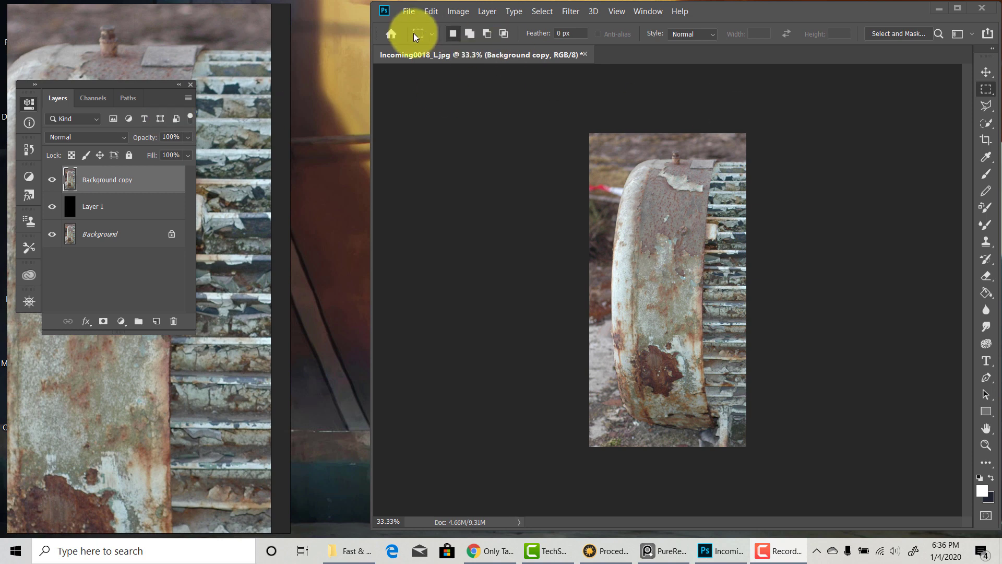
# - Select the peeling paint flake near the top of Background copy in Incoming0018_L.jpg and delete everything outside it
pyautogui.moveTo(633, 155); pyautogui.dragTo(709, 222)
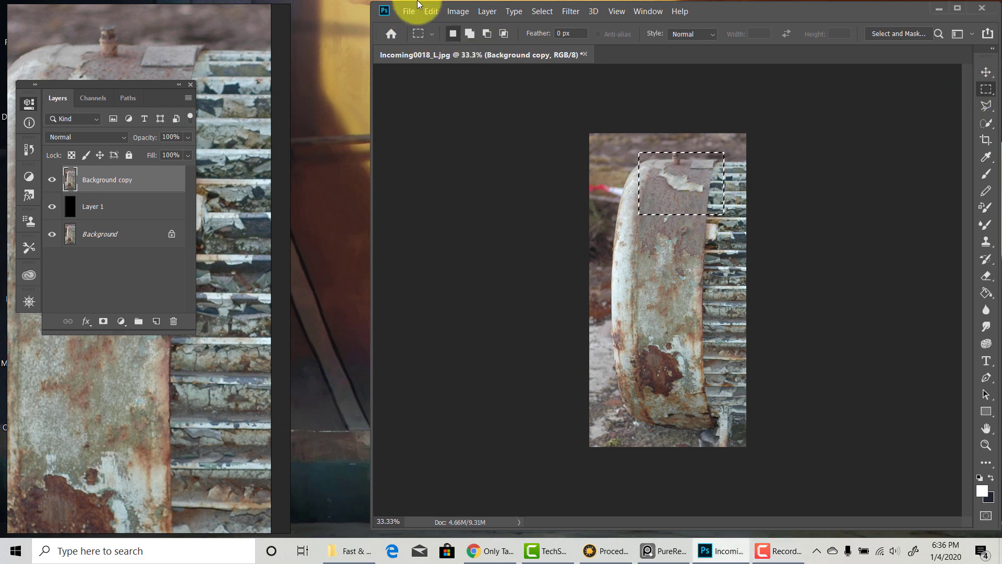
pyautogui.click(541, 11)
pyautogui.click(549, 61)
pyautogui.press('Delete')
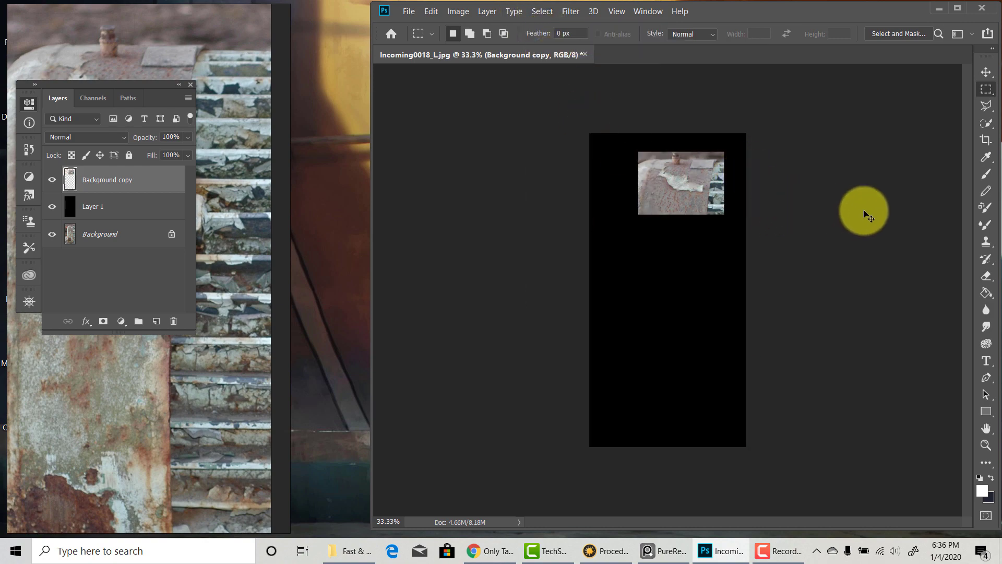
# - Deselect, then enlarge and reshape the isolated paint-flake piece over the black layer with Free Transform
pyautogui.hotkey('ctrl', 'd')
pyautogui.hotkey('ctrl', '1')
pyautogui.hotkey('ctrl', 't')
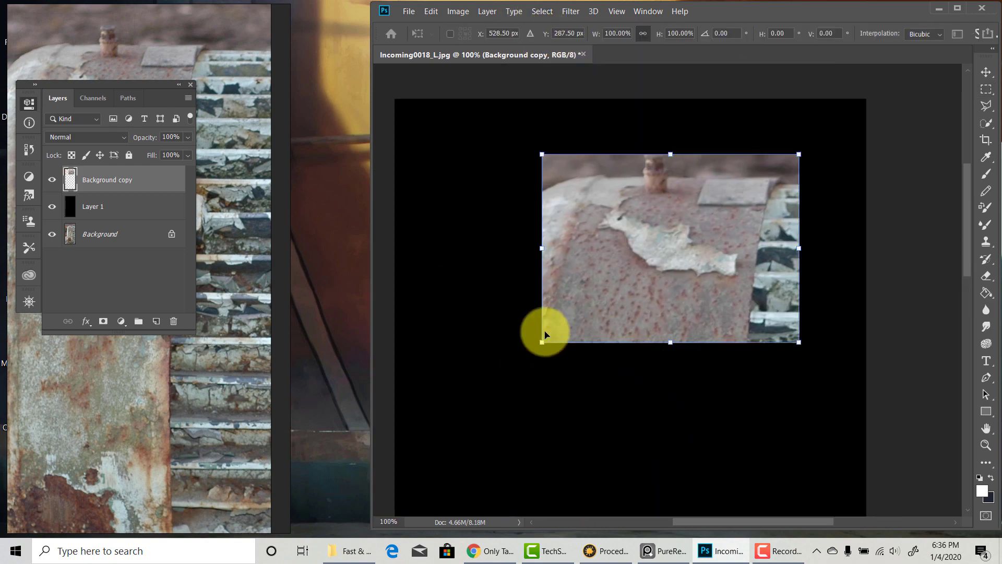
pyautogui.moveTo(542, 342); pyautogui.dragTo(444, 469)
pyautogui.moveTo(825, 467); pyautogui.dragTo(638, 400)
pyautogui.moveTo(730, 418); pyautogui.dragTo(895, 472)
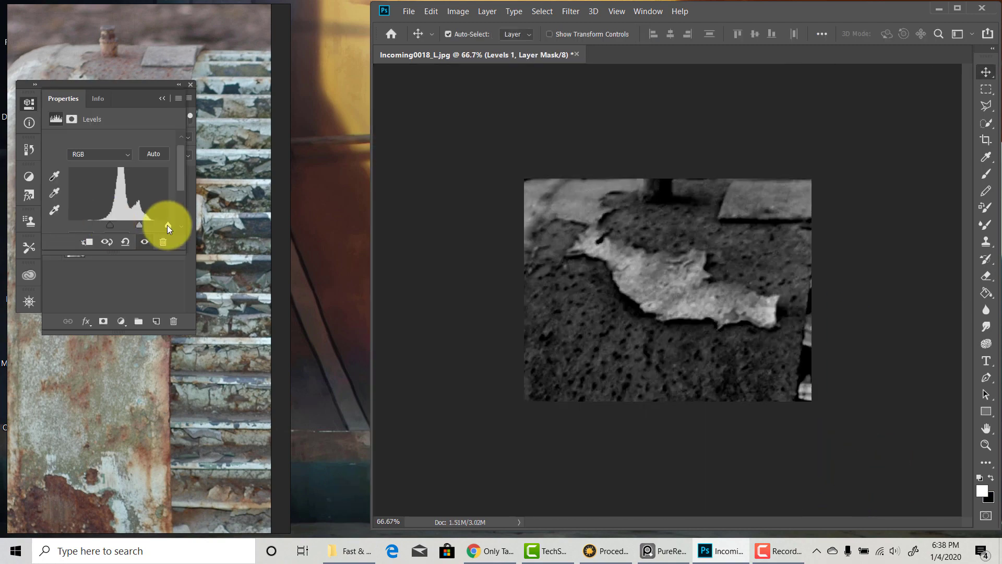
# - Lower the Levels white input to brighten the grayscale flake, and stretch the selected flake area outward by its corners and lower edge
pyautogui.moveTo(167, 226); pyautogui.dragTo(115, 227)
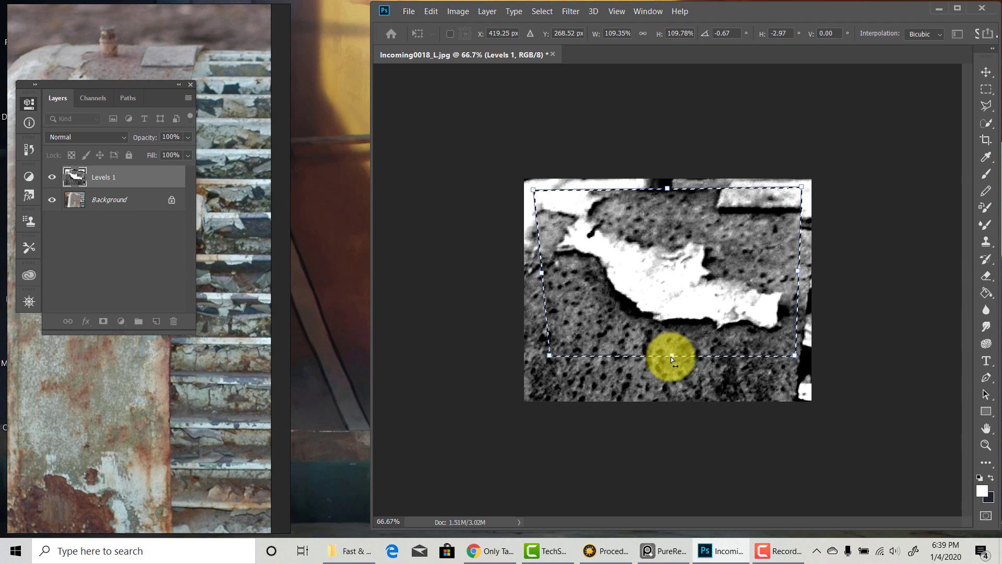
pyautogui.moveTo(671, 359); pyautogui.dragTo(672, 375)
pyautogui.moveTo(552, 382); pyautogui.dragTo(553, 382)
pyautogui.moveTo(802, 191); pyautogui.dragTo(810, 181)
pyautogui.moveTo(538, 198)
pyautogui.mouseDown()
pyautogui.moveTo(537, 187)
pyautogui.moveTo(529, 192)
pyautogui.mouseUp()
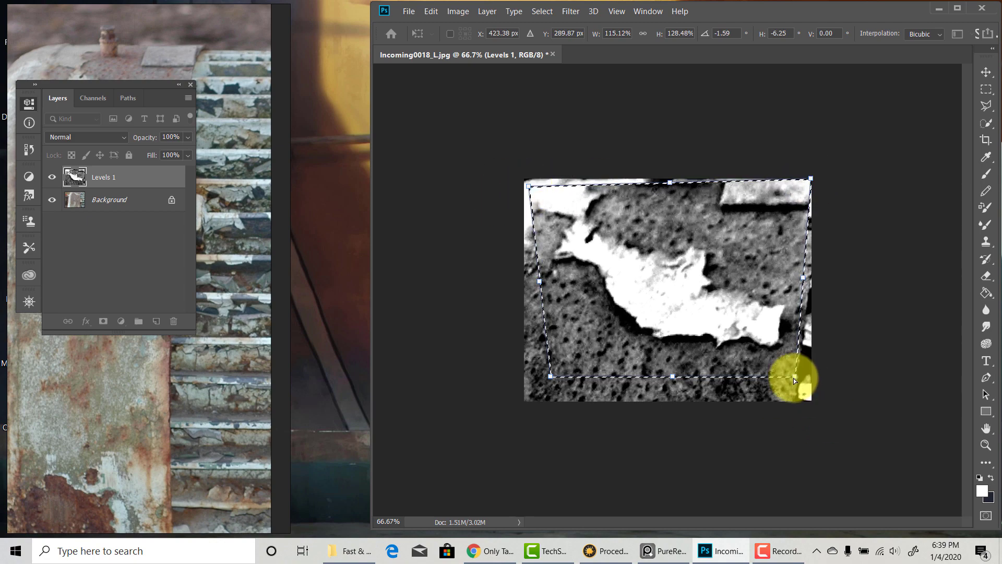
pyautogui.moveTo(795, 380); pyautogui.dragTo(800, 372)
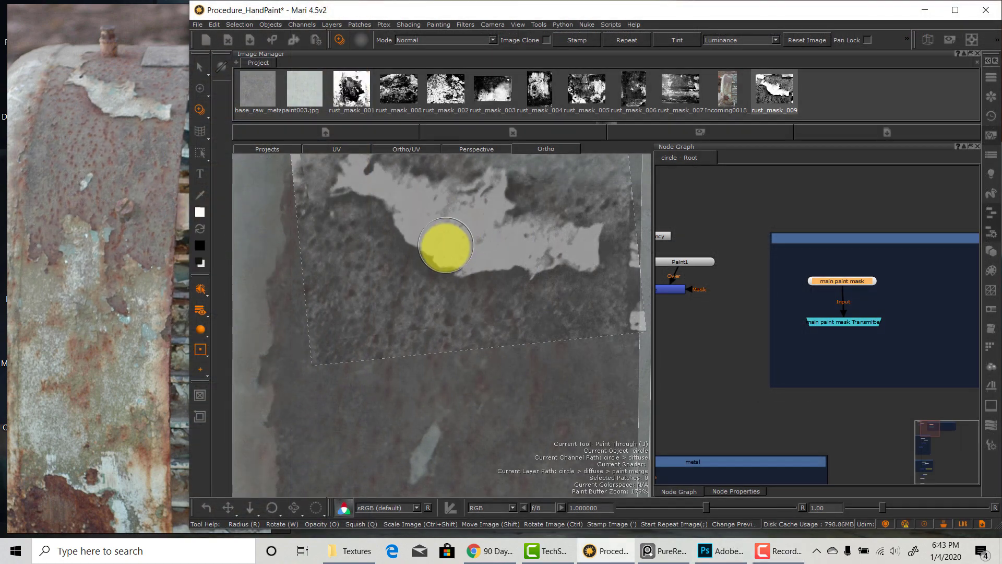
# - Paint the rust_mask_009 flake shape through onto the main paint mask near the top of the model
pyautogui.moveTo(438, 244); pyautogui.dragTo(442, 253)
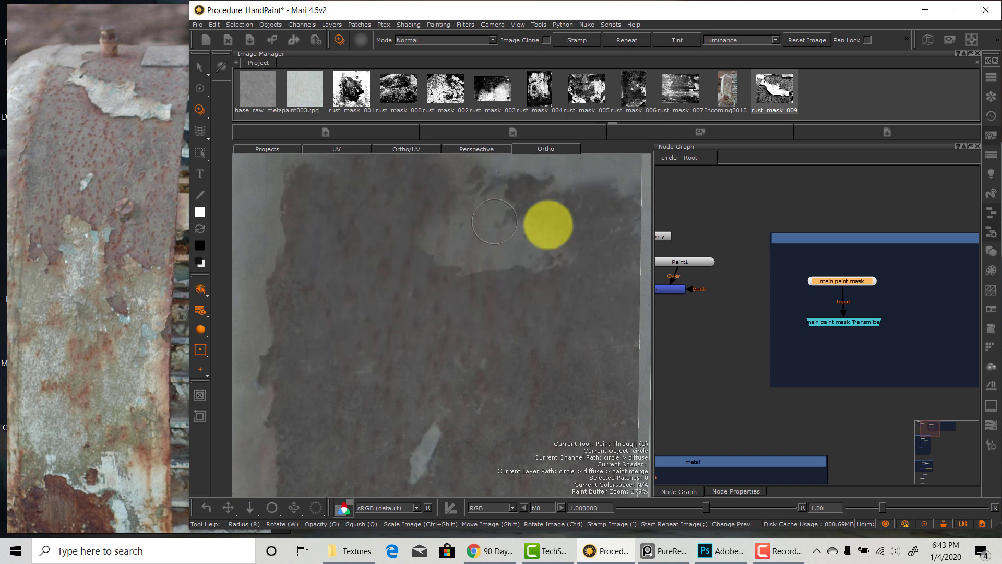
pyautogui.moveTo(534, 244)
pyautogui.mouseDown()
pyautogui.moveTo(581, 224)
pyautogui.moveTo(551, 269)
pyautogui.moveTo(440, 245)
pyautogui.mouseUp()
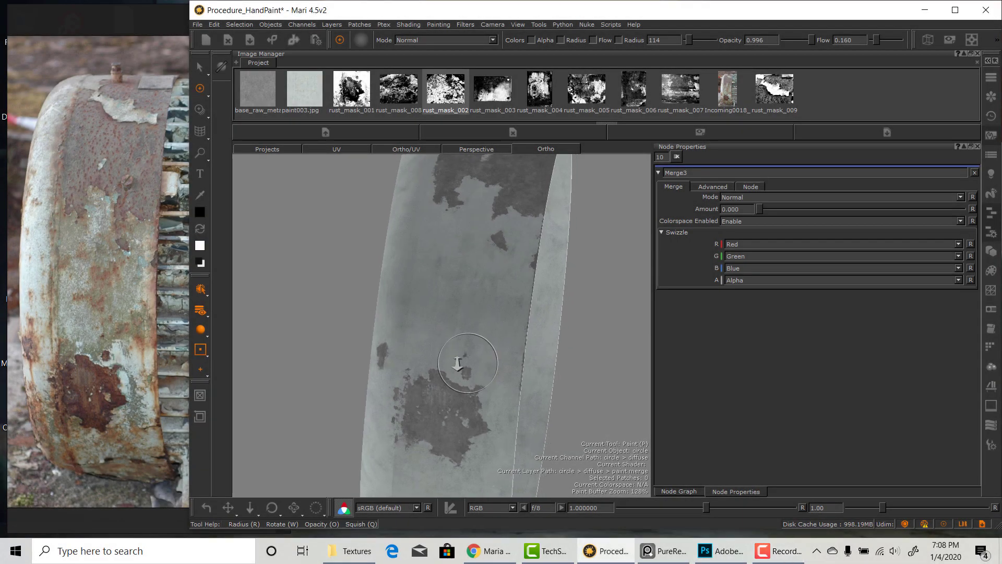
pyautogui.moveTo(459, 365)
pyautogui.keyDown('alt'); pyautogui.mouseDown()
pyautogui.moveTo(439, 361)
pyautogui.moveTo(469, 350)
pyautogui.moveTo(453, 368)
pyautogui.moveTo(445, 342)
pyautogui.moveTo(441, 373)
pyautogui.mouseUp(); pyautogui.keyUp('alt')
pyautogui.keyDown('alt'); pyautogui.moveTo(429, 329); pyautogui.dragTo(418, 368, button='middle'); pyautogui.keyUp('alt')
pyautogui.keyDown('ctrl'); pyautogui.keyDown('alt'); pyautogui.moveTo(418, 368); pyautogui.dragTo(454, 385); pyautogui.keyUp('alt'); pyautogui.keyUp('ctrl')
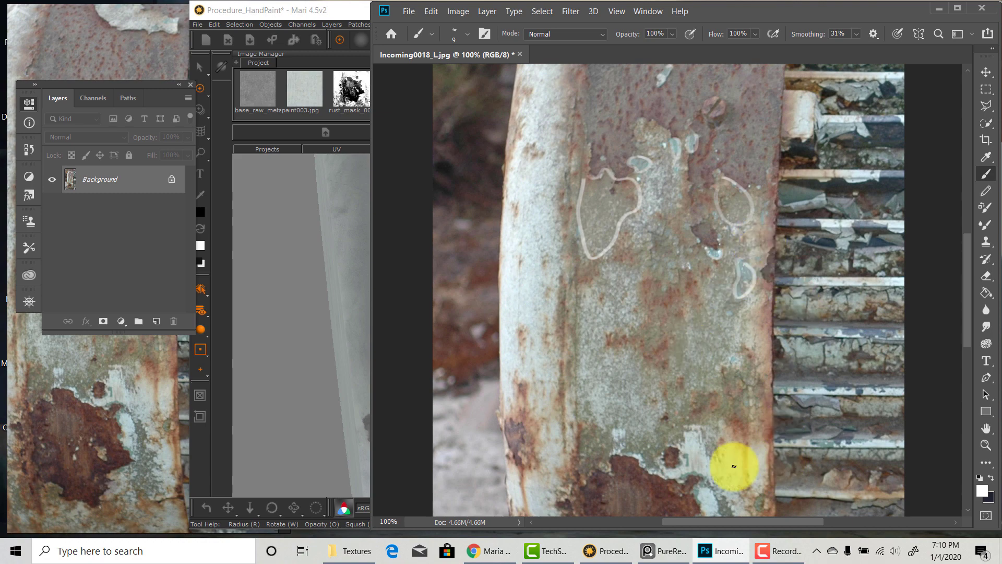
# - Outline the light paint around the rust patch on Incoming0018_L.jpg in Photoshop, and increase the contrast of its grayscale crop with Levels
pyautogui.moveTo(763, 439)
pyautogui.mouseDown()
pyautogui.moveTo(745, 508)
pyautogui.moveTo(667, 475)
pyautogui.moveTo(682, 433)
pyautogui.mouseUp()
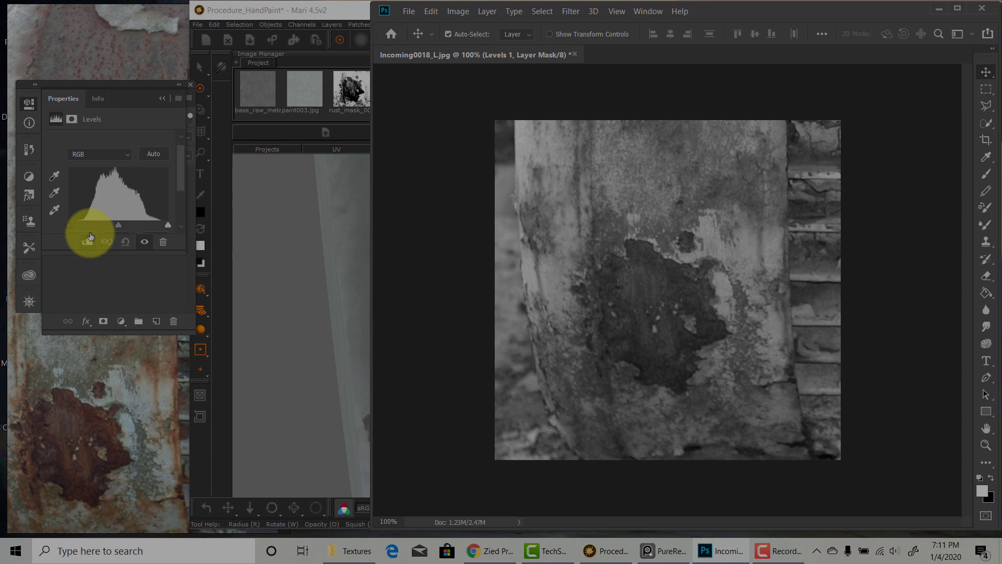
pyautogui.moveTo(77, 225); pyautogui.dragTo(95, 225)
pyautogui.moveTo(171, 226); pyautogui.dragTo(109, 224)
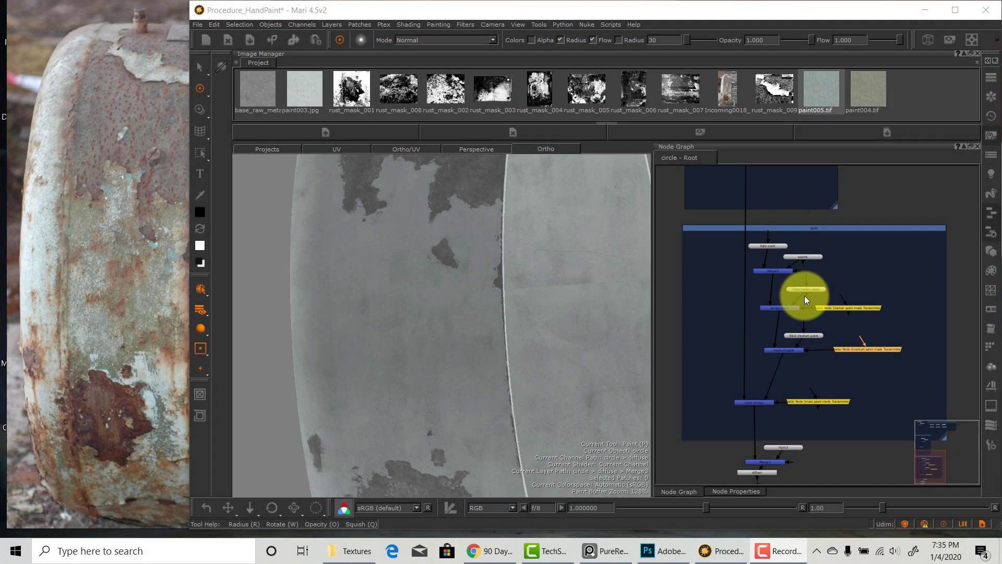
# - Disable the medium paint mask and darker paint mask radio nodes in the paint group
pyautogui.scroll(5, 855, 355)
pyautogui.moveTo(835, 327); pyautogui.dragTo(831, 265, button='middle')
pyautogui.scroll(-2, 907, 311)
pyautogui.press('d')
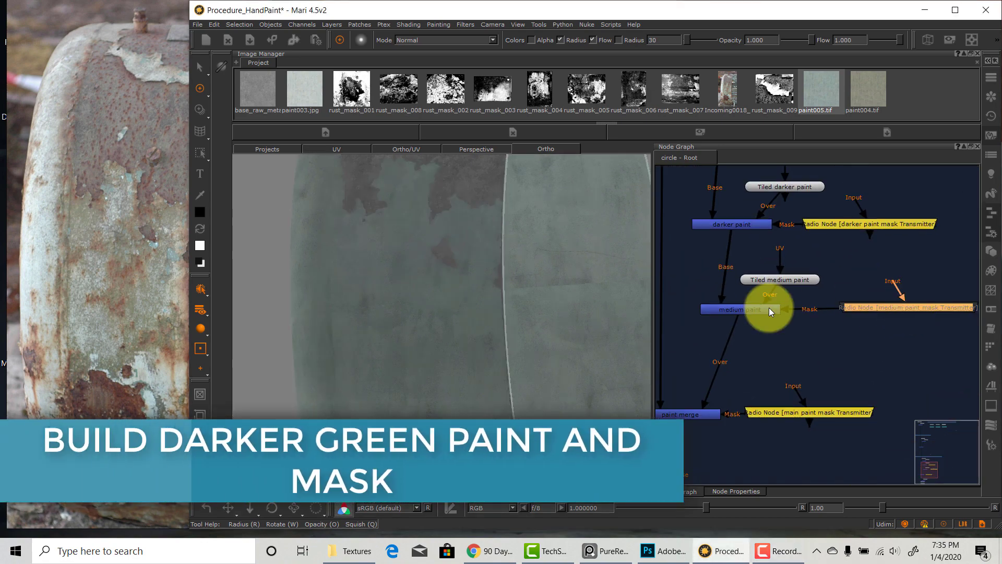
pyautogui.click(910, 225)
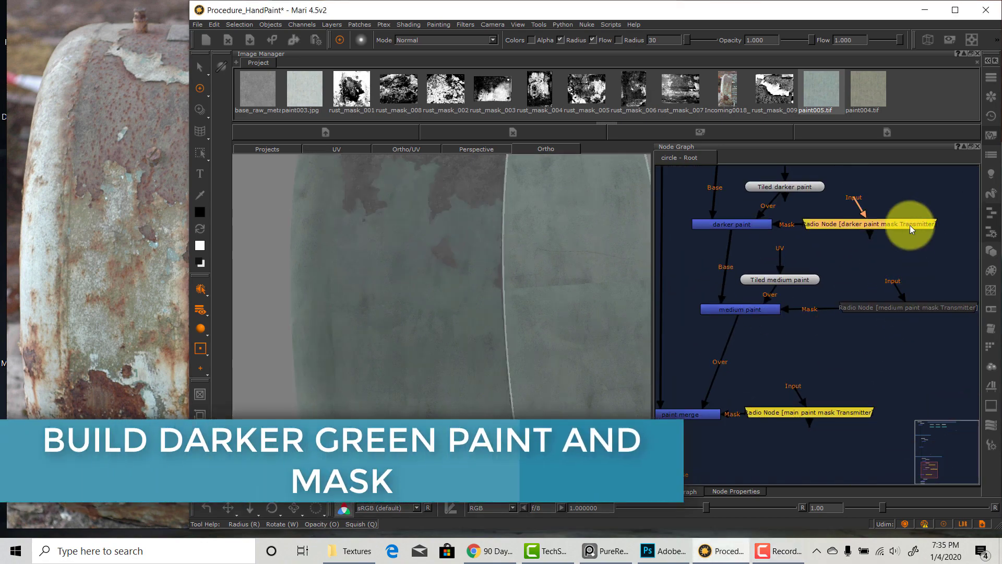
pyautogui.press('d')
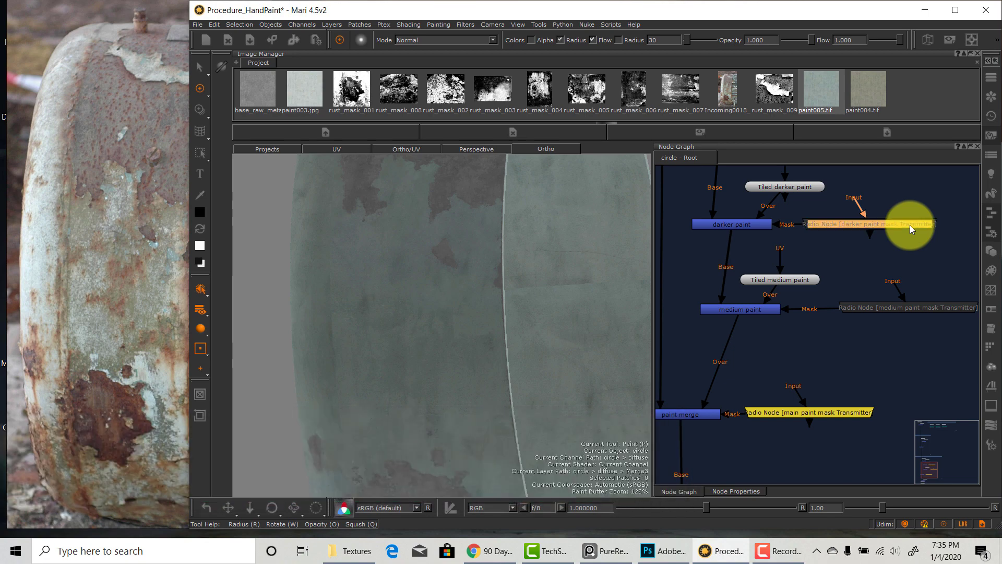
pyautogui.click(917, 308)
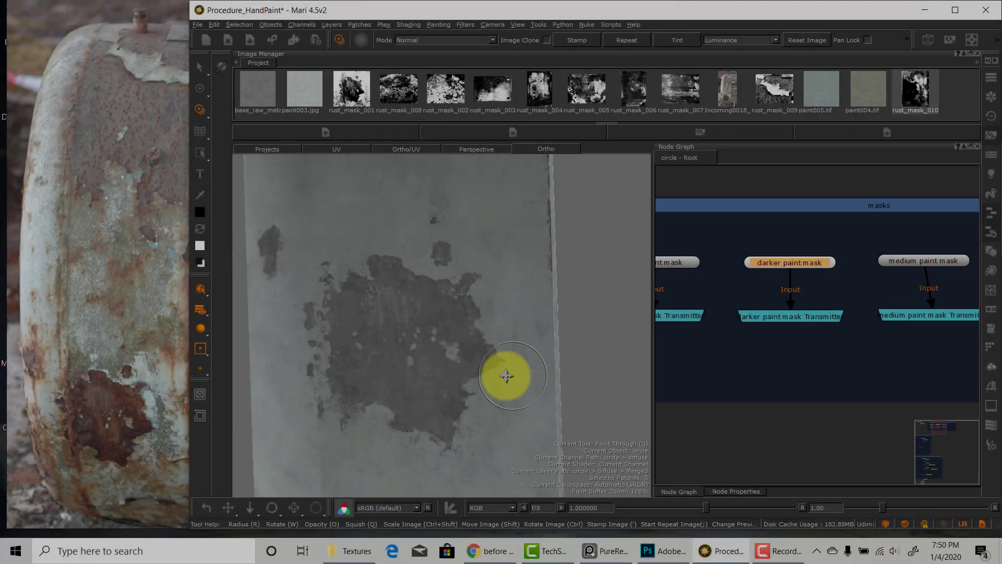
# - Position rust_mask_010 over the bare-metal patch and paint it through onto the darker paint mask with white, using Inverted Luminance
pyautogui.moveTo(505, 374); pyautogui.dragTo(543, 349)
pyautogui.keyDown('alt'); pyautogui.moveTo(536, 339); pyautogui.dragTo(537, 336, button='middle'); pyautogui.keyUp('alt')
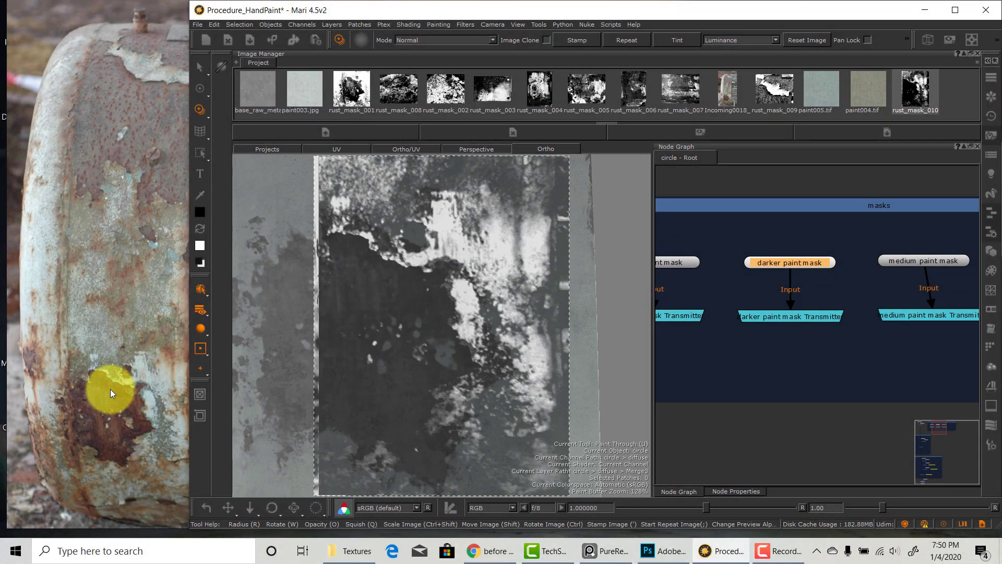
pyautogui.moveTo(138, 396)
pyautogui.mouseDown()
pyautogui.moveTo(122, 445)
pyautogui.moveTo(108, 356)
pyautogui.mouseUp()
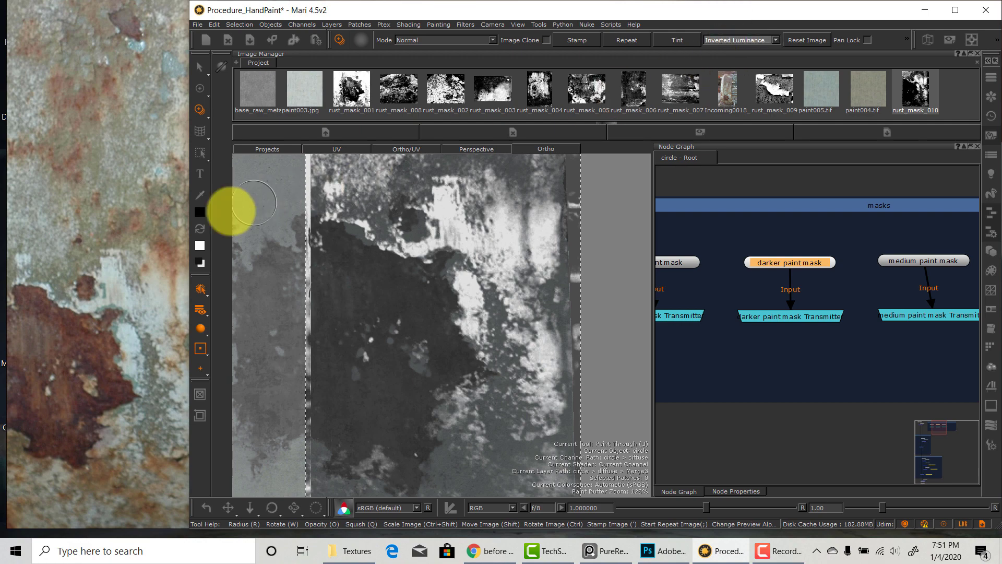
pyautogui.press('x')
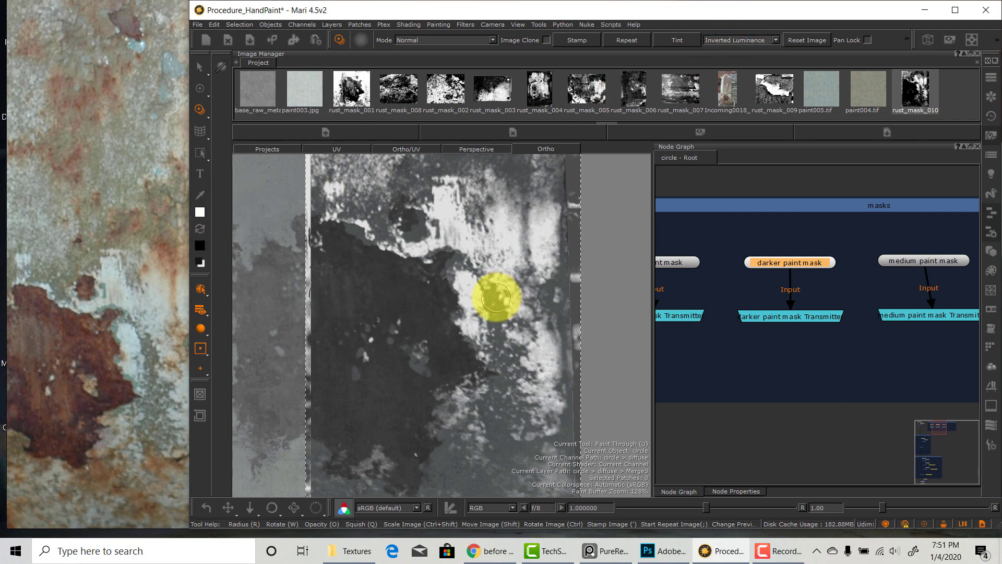
pyautogui.moveTo(487, 309); pyautogui.dragTo(498, 326)
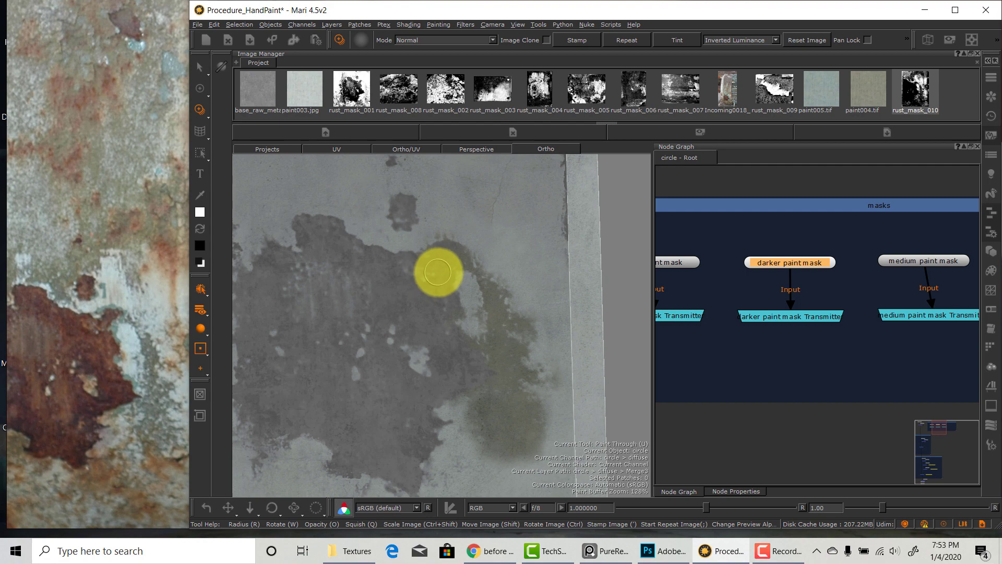
# - Realign rust_mask_010 to the patch and paint more of it through onto the darker paint mask along the patch's upper edge
pyautogui.keyDown('alt'); pyautogui.moveTo(440, 273); pyautogui.dragTo(433, 269); pyautogui.keyUp('alt')
pyautogui.moveTo(369, 269)
pyautogui.keyDown('ctrl'); pyautogui.mouseDown()
pyautogui.moveTo(454, 253)
pyautogui.moveTo(459, 264)
pyautogui.moveTo(469, 253)
pyautogui.moveTo(460, 261)
pyautogui.mouseUp(); pyautogui.keyUp('ctrl')
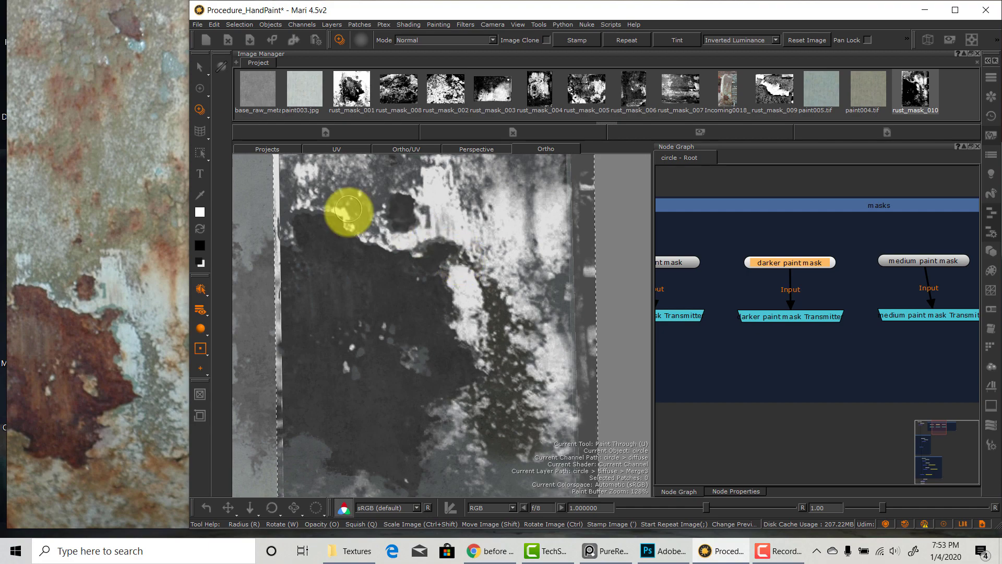
pyautogui.moveTo(346, 211); pyautogui.dragTo(365, 204)
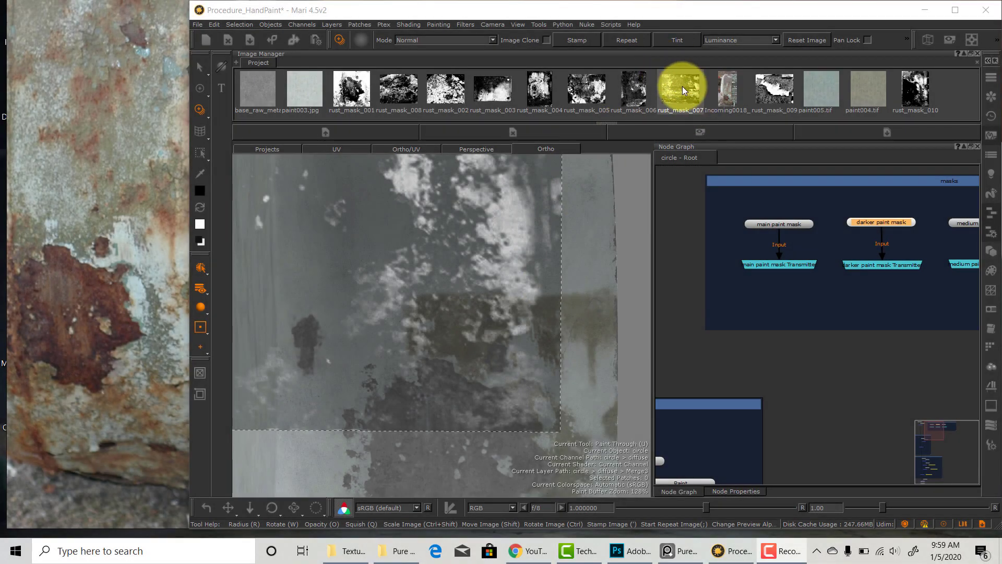
# - Scale and position rust_mask_007 above the bare-metal patch and paint it through onto the darker paint mask, using Luminance
pyautogui.moveTo(684, 90); pyautogui.dragTo(533, 316)
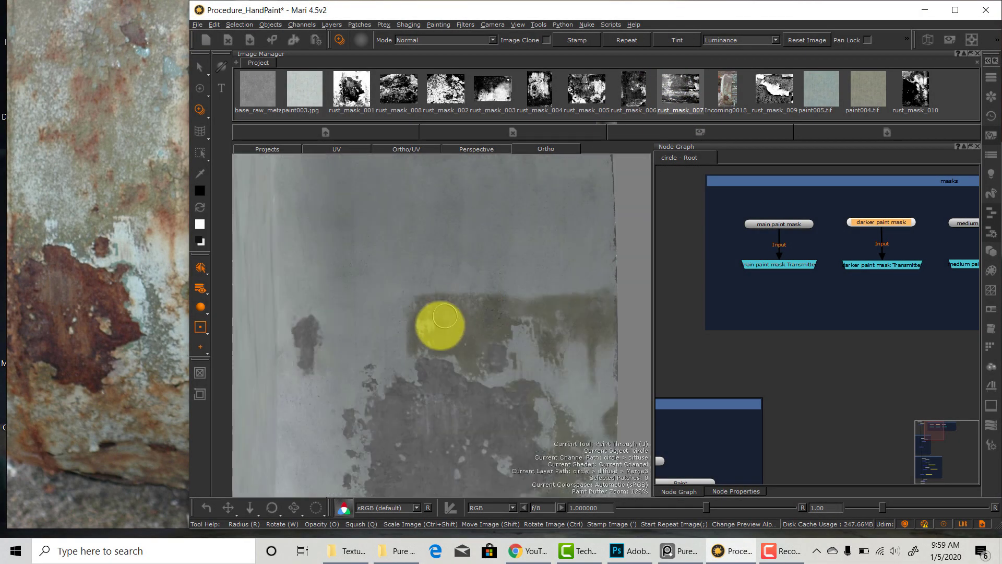
pyautogui.keyDown('alt'); pyautogui.moveTo(450, 347); pyautogui.dragTo(454, 322, button='middle'); pyautogui.keyUp('alt')
pyautogui.keyDown('alt'); pyautogui.moveTo(454, 322); pyautogui.dragTo(467, 290, button='right'); pyautogui.keyUp('alt')
pyautogui.moveTo(467, 290)
pyautogui.keyDown('alt'); pyautogui.mouseDown()
pyautogui.moveTo(497, 304)
pyautogui.moveTo(501, 295)
pyautogui.moveTo(471, 320)
pyautogui.mouseUp(); pyautogui.keyUp('alt')
pyautogui.press('u')
pyautogui.moveTo(555, 360)
pyautogui.keyDown('ctrl'); pyautogui.mouseDown()
pyautogui.moveTo(517, 433)
pyautogui.moveTo(409, 408)
pyautogui.moveTo(460, 337)
pyautogui.moveTo(509, 304)
pyautogui.moveTo(513, 270)
pyautogui.mouseUp(); pyautogui.keyUp('ctrl')
pyautogui.keyDown('ctrl'); pyautogui.keyDown('shift'); pyautogui.moveTo(459, 252); pyautogui.dragTo(327, 165); pyautogui.keyUp('shift'); pyautogui.keyUp('ctrl')
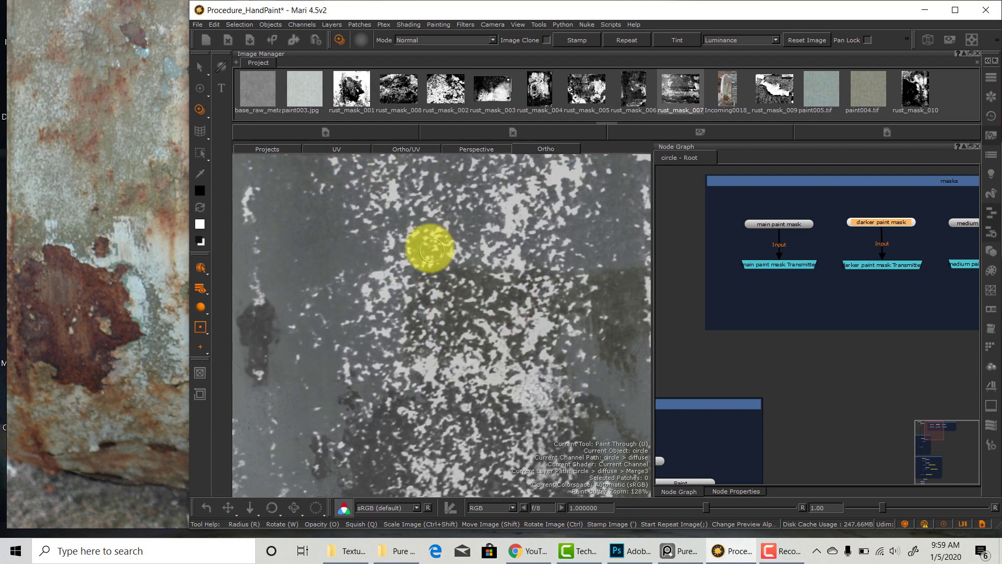
pyautogui.moveTo(420, 247)
pyautogui.mouseDown()
pyautogui.moveTo(451, 261)
pyautogui.moveTo(453, 246)
pyautogui.moveTo(458, 265)
pyautogui.moveTo(483, 257)
pyautogui.moveTo(396, 271)
pyautogui.mouseUp()
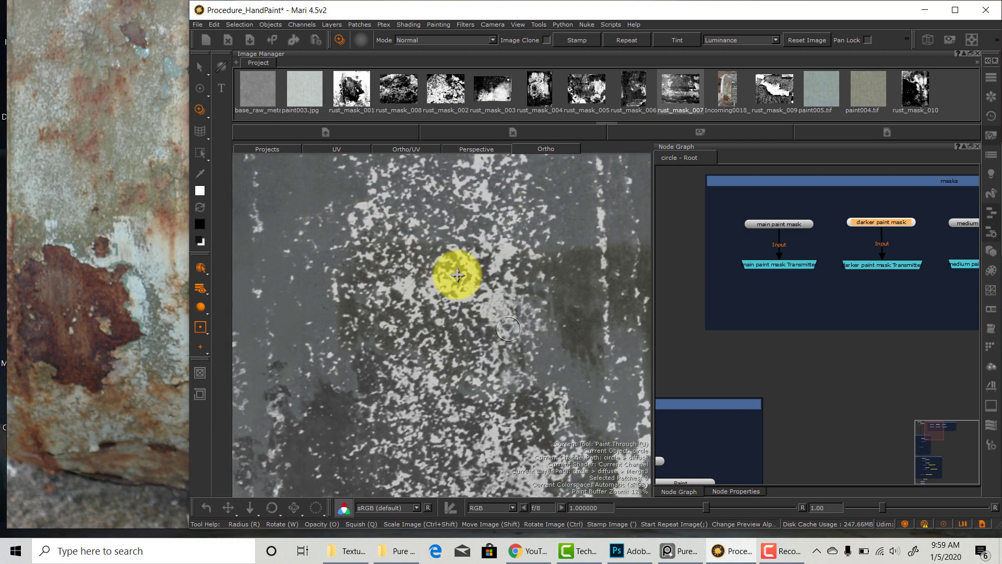
pyautogui.click(989, 404)
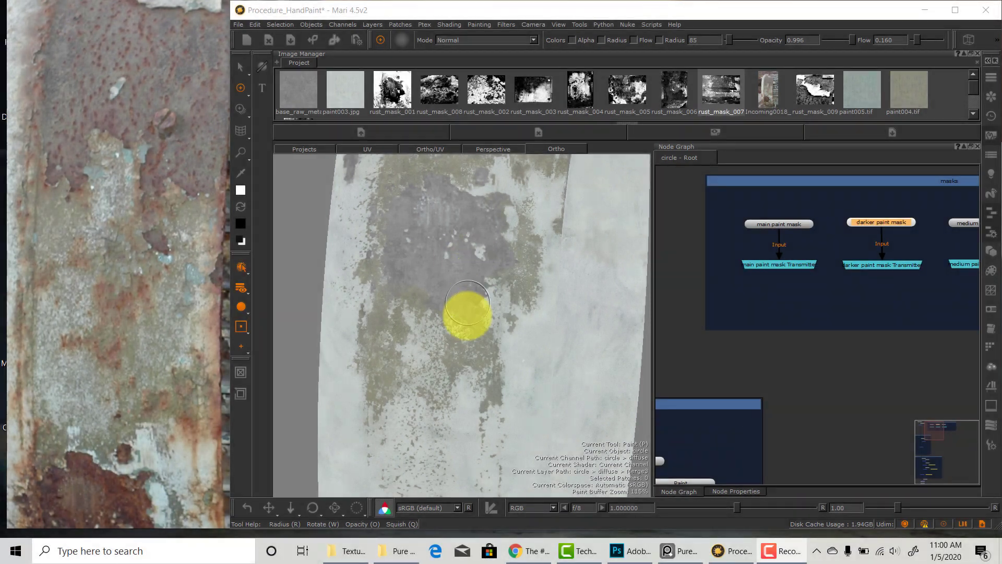
# - Paint the rust_mask_002 pattern through onto the medium paint mask, repositioning and rotating the image over the green paint
pyautogui.keyDown('alt'); pyautogui.moveTo(467, 314); pyautogui.dragTo(463, 328); pyautogui.keyUp('alt')
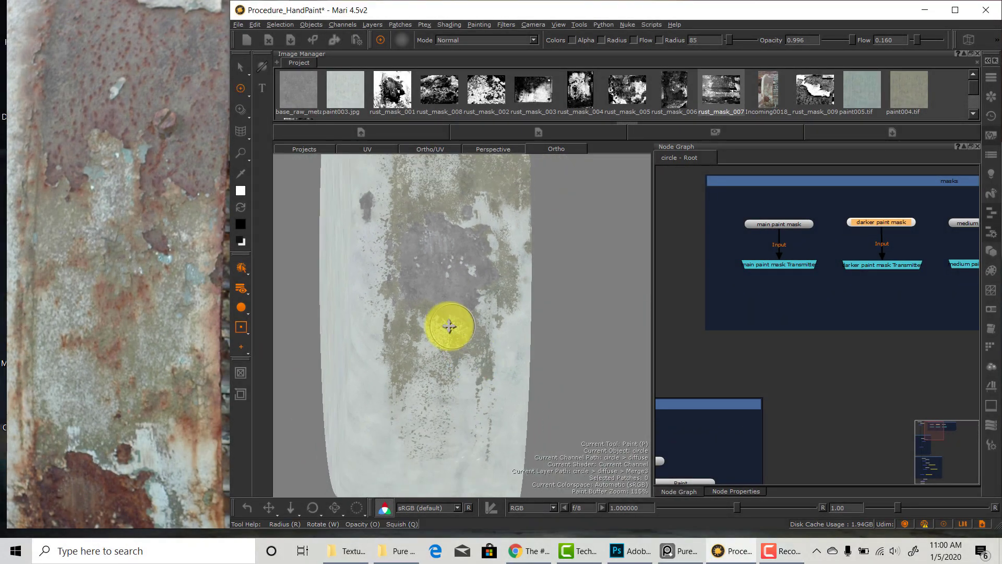
pyautogui.keyDown('alt'); pyautogui.moveTo(493, 347); pyautogui.dragTo(463, 351, button='right'); pyautogui.keyUp('alt')
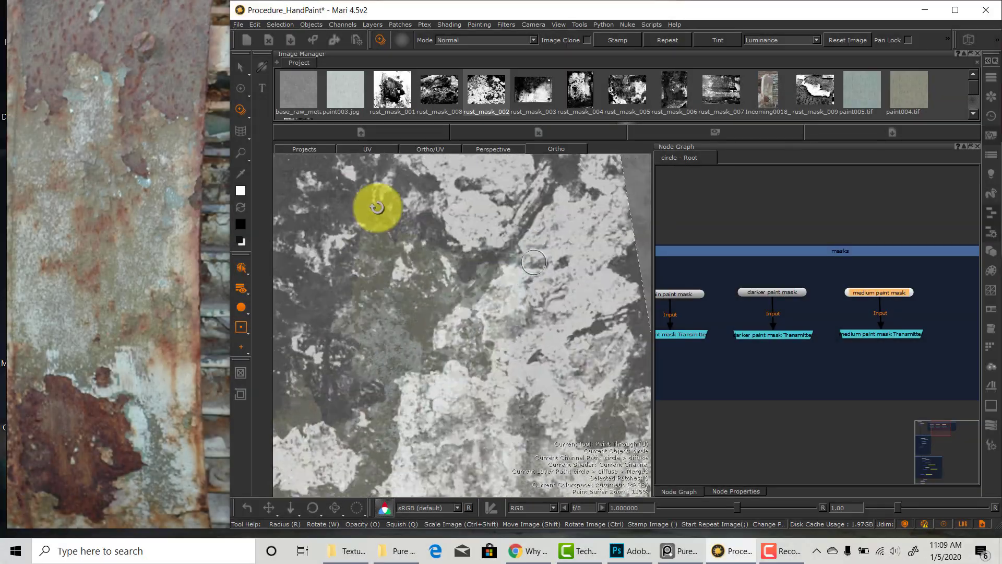
pyautogui.moveTo(512, 285)
pyautogui.mouseDown()
pyautogui.moveTo(499, 272)
pyautogui.moveTo(537, 286)
pyautogui.moveTo(529, 282)
pyautogui.mouseUp()
pyautogui.moveTo(459, 292)
pyautogui.keyDown('shift'); pyautogui.mouseDown()
pyautogui.moveTo(565, 425)
pyautogui.moveTo(530, 284)
pyautogui.moveTo(544, 341)
pyautogui.moveTo(474, 315)
pyautogui.moveTo(460, 291)
pyautogui.moveTo(462, 317)
pyautogui.mouseUp(); pyautogui.keyUp('shift')
pyautogui.moveTo(460, 297)
pyautogui.mouseDown()
pyautogui.moveTo(461, 317)
pyautogui.moveTo(461, 294)
pyautogui.mouseUp()
pyautogui.moveTo(538, 246)
pyautogui.keyDown('shift'); pyautogui.mouseDown()
pyautogui.moveTo(353, 393)
pyautogui.moveTo(486, 275)
pyautogui.moveTo(530, 405)
pyautogui.moveTo(495, 197)
pyautogui.moveTo(525, 313)
pyautogui.moveTo(535, 306)
pyautogui.moveTo(474, 292)
pyautogui.moveTo(468, 311)
pyautogui.moveTo(485, 204)
pyautogui.moveTo(459, 293)
pyautogui.moveTo(496, 302)
pyautogui.mouseUp(); pyautogui.keyUp('shift')
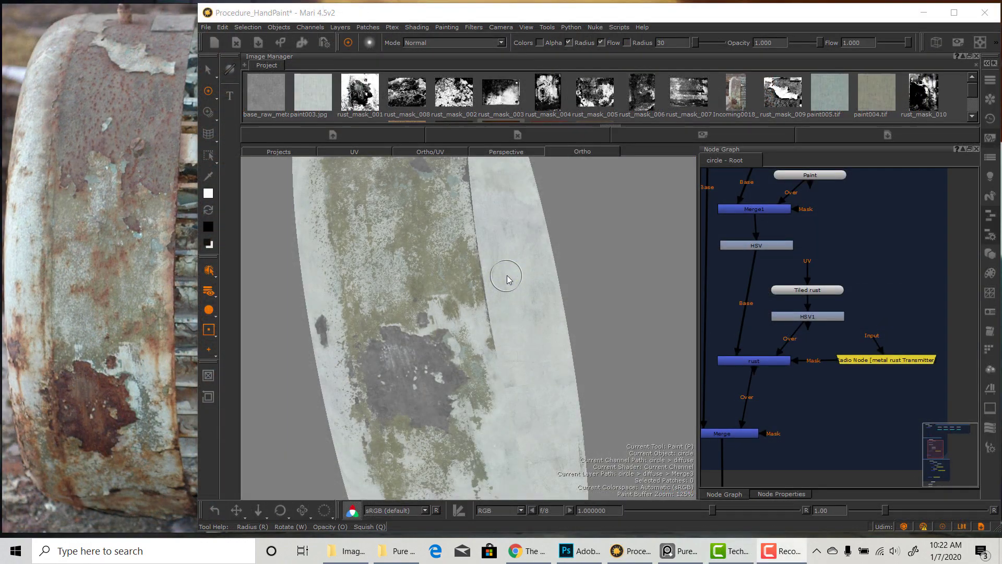
# - Examine the layered green paint and the bare-metal areas on the model from several angles
pyautogui.keyDown('alt'); pyautogui.moveTo(544, 326); pyautogui.dragTo(483, 274); pyautogui.keyUp('alt')
pyautogui.keyDown('alt'); pyautogui.moveTo(483, 273); pyautogui.dragTo(517, 315, button='right'); pyautogui.keyUp('alt')
pyautogui.keyDown('alt'); pyautogui.moveTo(562, 392); pyautogui.dragTo(572, 354, button='middle'); pyautogui.keyUp('alt')
pyautogui.keyDown('alt'); pyautogui.moveTo(573, 354); pyautogui.dragTo(585, 313); pyautogui.keyUp('alt')
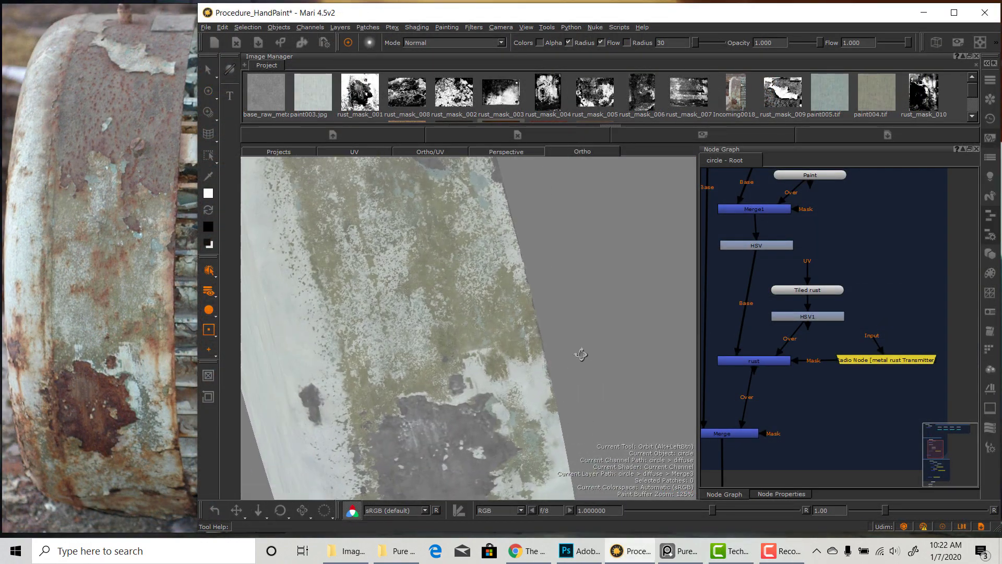
pyautogui.moveTo(595, 433)
pyautogui.keyDown('alt'); pyautogui.mouseDown()
pyautogui.moveTo(599, 376)
pyautogui.moveTo(581, 378)
pyautogui.mouseUp(); pyautogui.keyUp('alt')
pyautogui.keyDown('alt'); pyautogui.moveTo(580, 377); pyautogui.dragTo(584, 444, button='middle'); pyautogui.keyUp('alt')
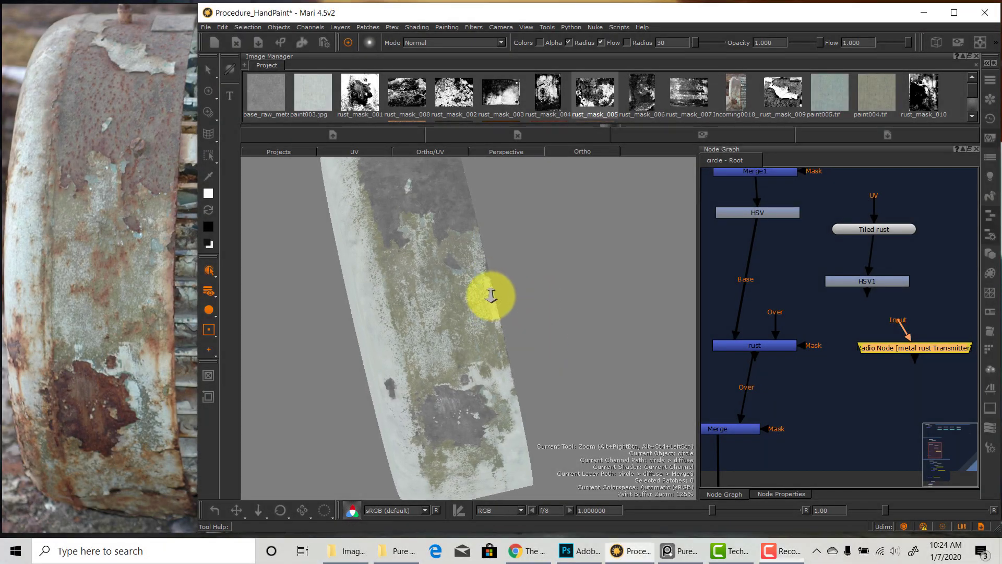
pyautogui.keyDown('alt'); pyautogui.moveTo(487, 292); pyautogui.dragTo(537, 358, button='middle'); pyautogui.keyUp('alt')
pyautogui.keyDown('alt'); pyautogui.moveTo(536, 358); pyautogui.dragTo(551, 324); pyautogui.keyUp('alt')
pyautogui.keyDown('alt'); pyautogui.moveTo(556, 305); pyautogui.dragTo(570, 268, button='middle'); pyautogui.keyUp('alt')
# - Connect HSV1, fed by Tiled rust, to the Over input of the rust merge and rearrange the neighbouring nodes
pyautogui.click(891, 232)
pyautogui.click(890, 280)
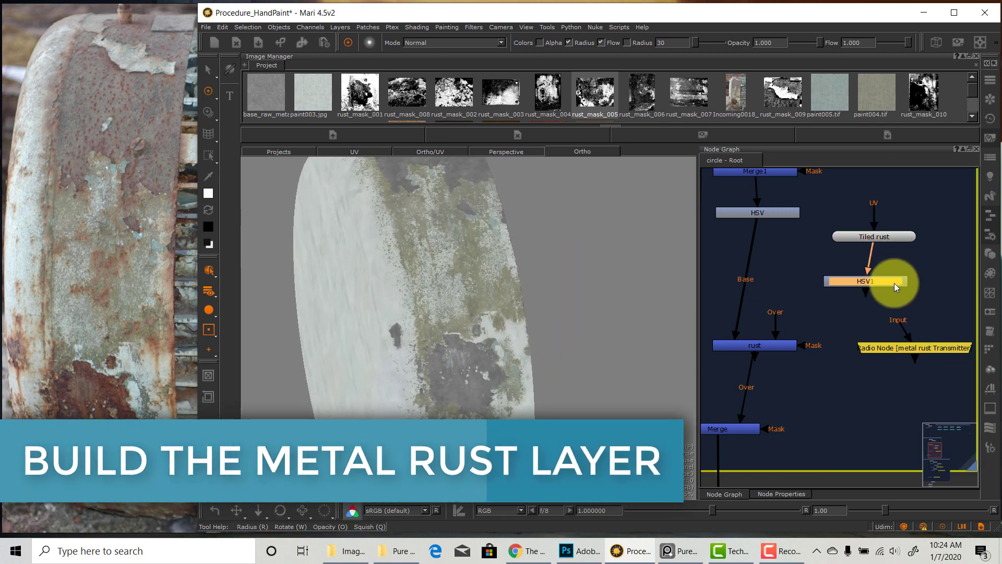
pyautogui.moveTo(778, 321); pyautogui.dragTo(869, 294)
pyautogui.moveTo(889, 242); pyautogui.dragTo(882, 251)
pyautogui.keyDown('alt'); pyautogui.moveTo(532, 408); pyautogui.dragTo(503, 321, button='middle'); pyautogui.keyUp('alt')
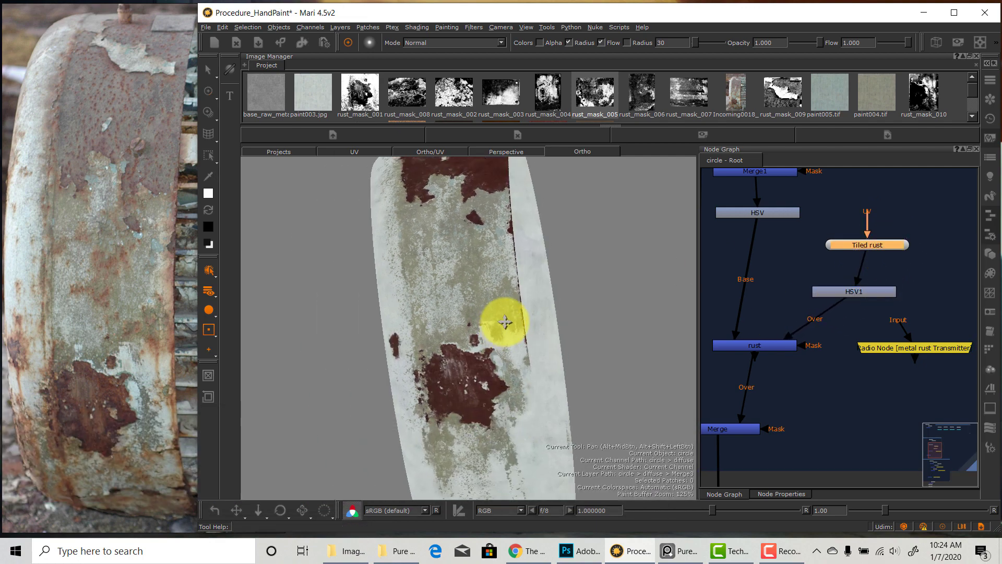
pyautogui.moveTo(898, 346); pyautogui.dragTo(919, 349)
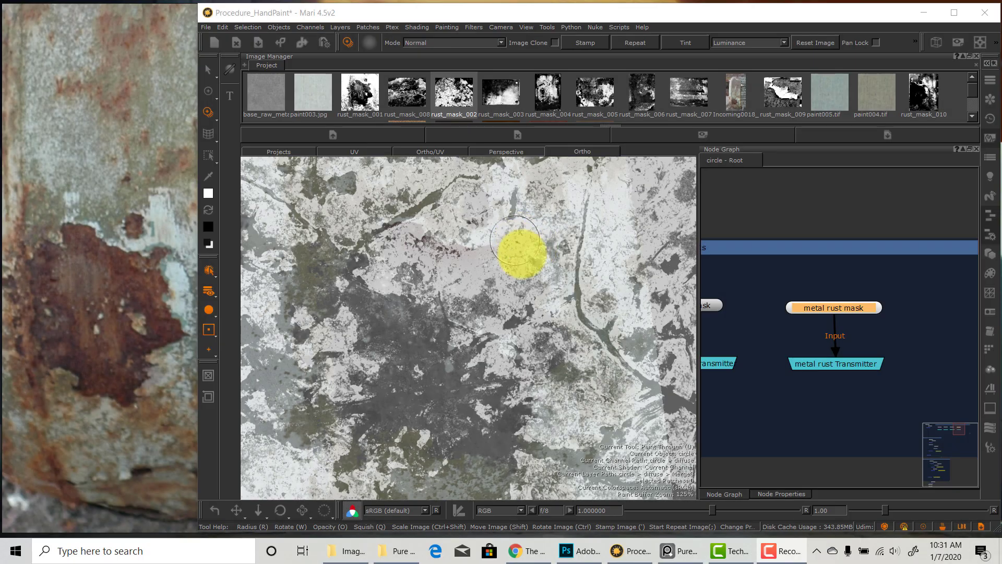
# - Paint rust_mask_002 through onto the metal rust mask around the upper part of the large bare-metal patch, shifting the image between strokes
pyautogui.moveTo(521, 256); pyautogui.dragTo(503, 211)
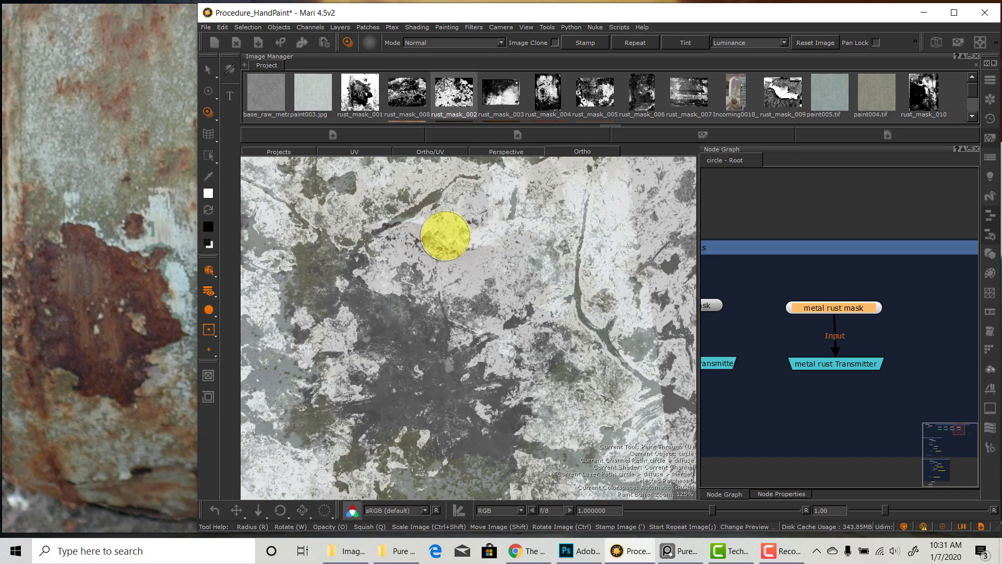
pyautogui.moveTo(499, 248)
pyautogui.keyDown('alt'); pyautogui.mouseDown(button='middle')
pyautogui.moveTo(526, 250)
pyautogui.moveTo(519, 279)
pyautogui.mouseUp(button='middle'); pyautogui.keyUp('alt')
pyautogui.rightClick(499, 280)
pyautogui.keyDown('alt'); pyautogui.moveTo(472, 228); pyautogui.dragTo(476, 215, button='middle'); pyautogui.keyUp('alt')
pyautogui.keyDown('shift'); pyautogui.moveTo(476, 215); pyautogui.dragTo(459, 217); pyautogui.keyUp('shift')
pyautogui.moveTo(519, 226)
pyautogui.keyDown('shift'); pyautogui.mouseDown()
pyautogui.moveTo(440, 255)
pyautogui.moveTo(469, 221)
pyautogui.mouseUp(); pyautogui.keyUp('shift')
# - Rotate and shift the rust_mask_002 overlay to paint varied rust across the right side of the large bare-metal patch
pyautogui.moveTo(474, 267)
pyautogui.keyDown('alt'); pyautogui.mouseDown()
pyautogui.moveTo(454, 282)
pyautogui.moveTo(505, 224)
pyautogui.moveTo(499, 284)
pyautogui.moveTo(502, 228)
pyautogui.mouseUp(); pyautogui.keyUp('alt')
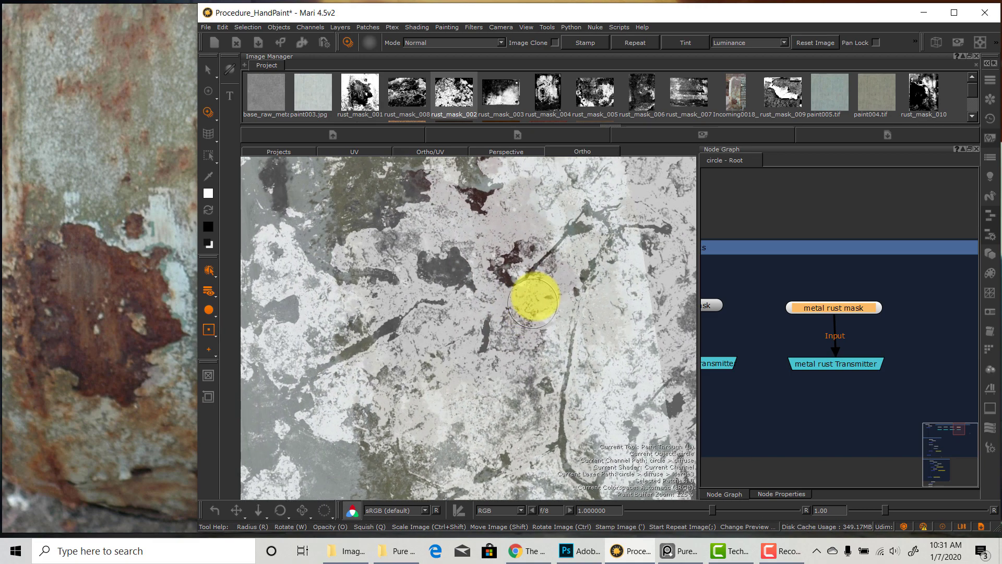
pyautogui.moveTo(522, 288)
pyautogui.keyDown('ctrl'); pyautogui.mouseDown()
pyautogui.moveTo(550, 282)
pyautogui.moveTo(568, 385)
pyautogui.mouseUp(); pyautogui.keyUp('ctrl')
pyautogui.keyDown('ctrl'); pyautogui.moveTo(538, 315); pyautogui.dragTo(563, 338); pyautogui.keyUp('ctrl')
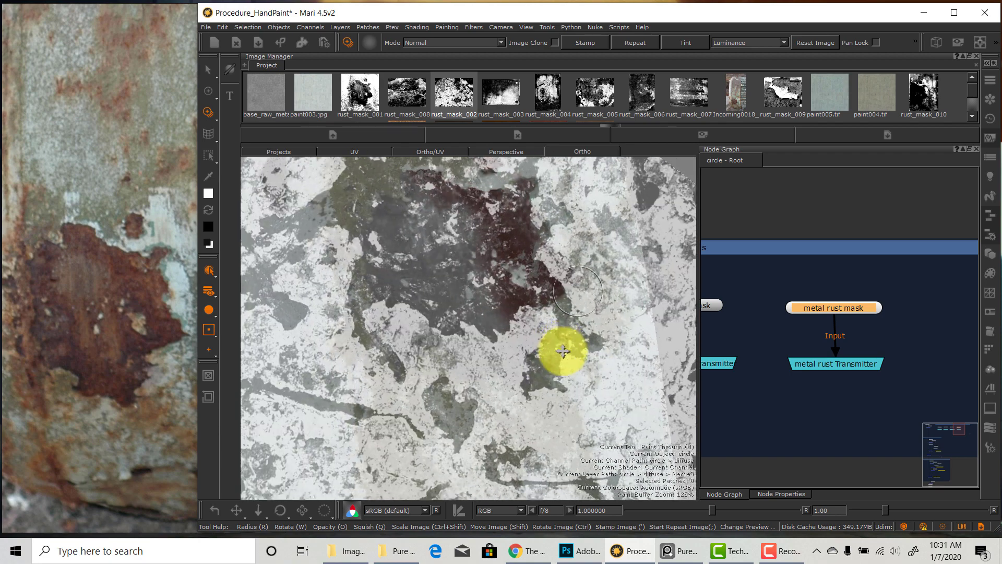
pyautogui.moveTo(559, 348)
pyautogui.keyDown('alt'); pyautogui.mouseDown(button='middle')
pyautogui.moveTo(475, 347)
pyautogui.moveTo(439, 331)
pyautogui.mouseUp(button='middle'); pyautogui.keyUp('alt')
pyautogui.keyDown('alt'); pyautogui.moveTo(477, 287); pyautogui.dragTo(488, 271, button='middle'); pyautogui.keyUp('alt')
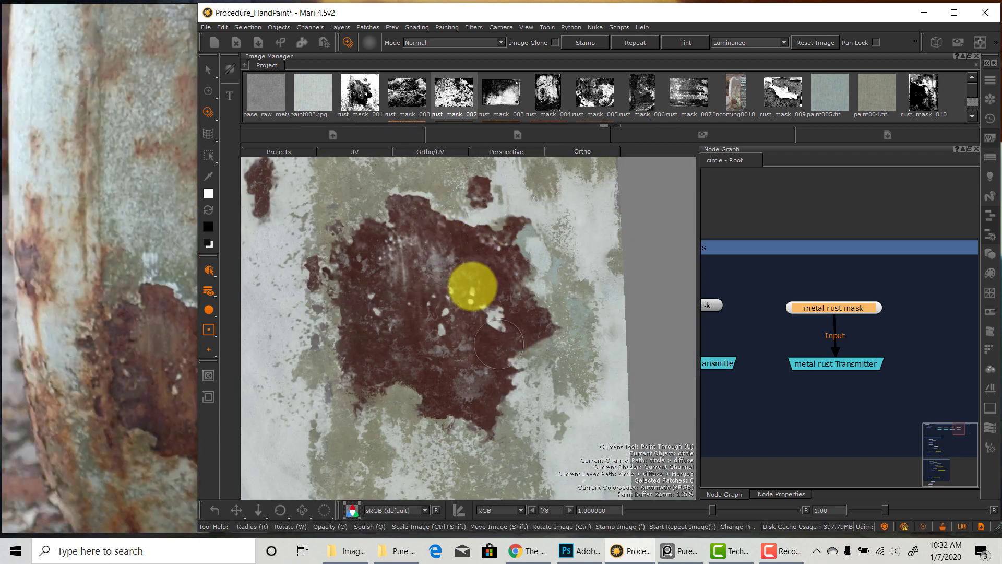
# - Paint rust_mask_002 through onto the metal rust mask along the left edge and lower part of the large patch
pyautogui.keyDown('alt'); pyautogui.moveTo(435, 292); pyautogui.dragTo(487, 246, button='middle'); pyautogui.keyUp('alt')
pyautogui.keyDown('alt'); pyautogui.moveTo(488, 246); pyautogui.dragTo(512, 257, button='right'); pyautogui.keyUp('alt')
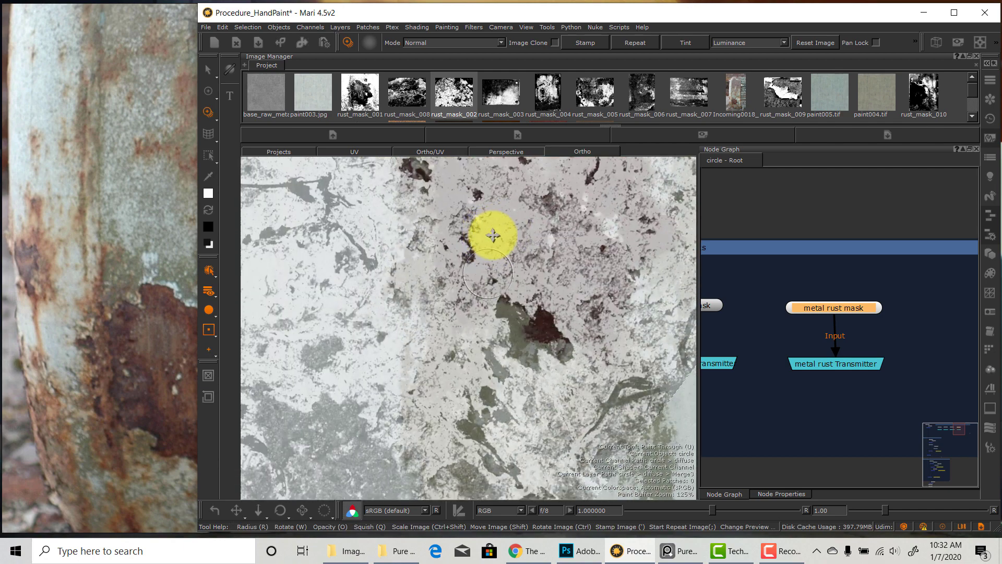
pyautogui.moveTo(443, 219); pyautogui.dragTo(407, 227)
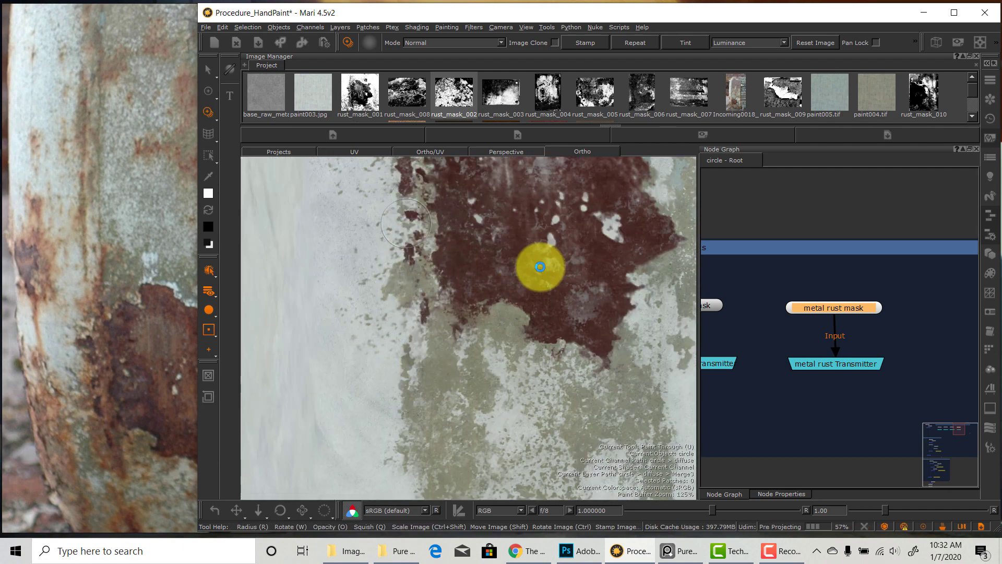
pyautogui.moveTo(539, 256)
pyautogui.keyDown('alt'); pyautogui.mouseDown(button='middle')
pyautogui.moveTo(414, 309)
pyautogui.moveTo(441, 284)
pyautogui.mouseUp(button='middle'); pyautogui.keyUp('alt')
pyautogui.moveTo(537, 306); pyautogui.dragTo(512, 329)
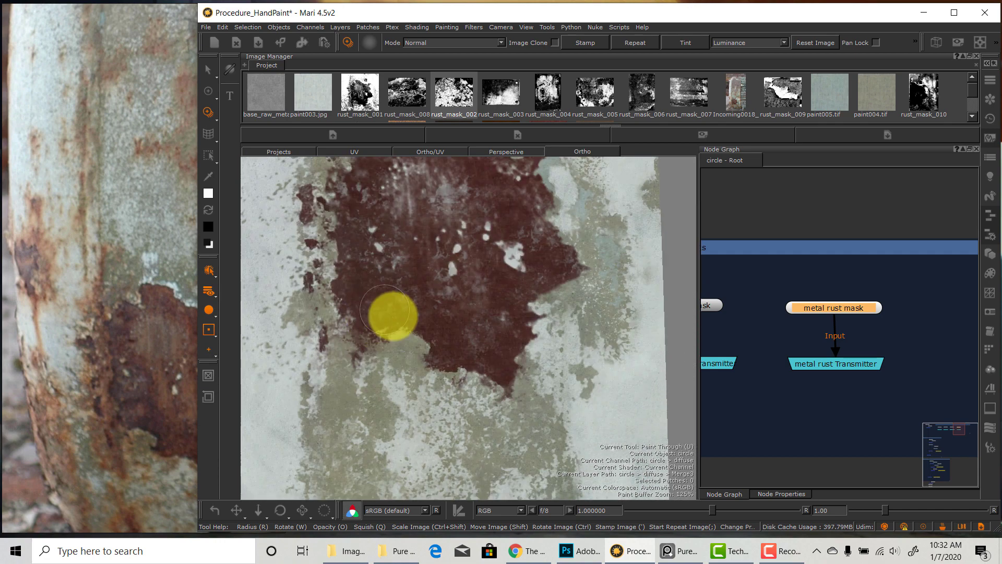
# - Bring the reference photo's rust patch into view and paint more rust_mask_002 detail onto the metal rust mask across the large patch
pyautogui.keyDown('alt'); pyautogui.moveTo(476, 274); pyautogui.dragTo(441, 299, button='middle'); pyautogui.keyUp('alt')
pyautogui.keyDown('alt'); pyautogui.moveTo(440, 300); pyautogui.dragTo(477, 340); pyautogui.keyUp('alt')
pyautogui.moveTo(58, 371); pyautogui.dragTo(5, 271, button='middle')
pyautogui.keyDown('alt'); pyautogui.moveTo(545, 290); pyautogui.dragTo(517, 311, button='middle'); pyautogui.keyUp('alt')
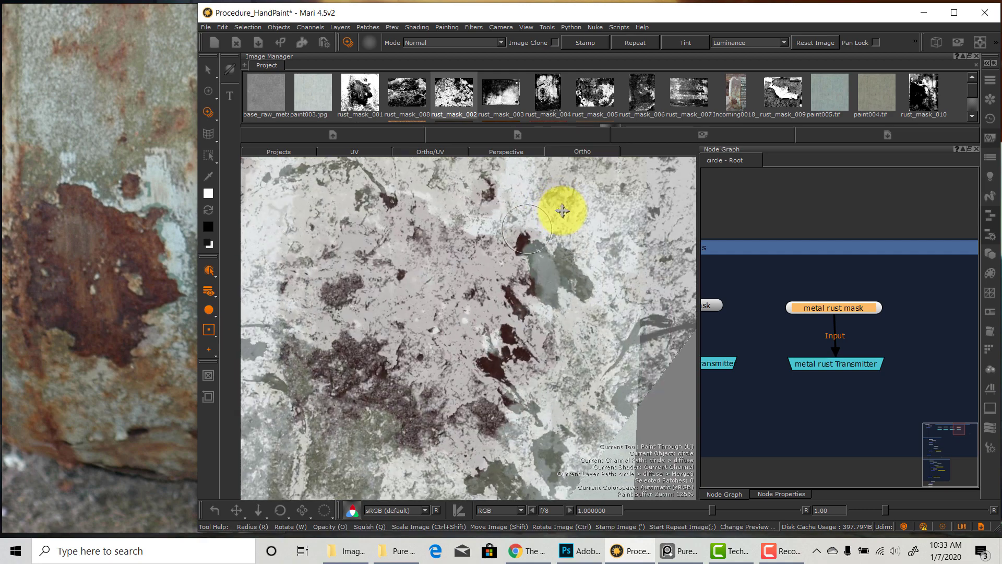
pyautogui.moveTo(566, 210); pyautogui.dragTo(436, 236)
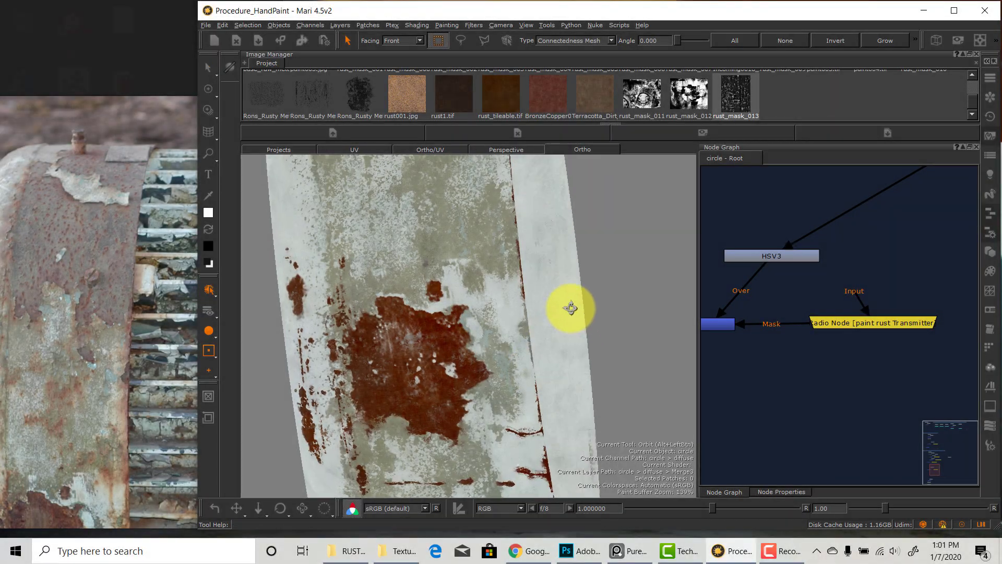
# - Examine the rust on the patch and upper metal area, and preview the rust_mask_013 image at larger size
pyautogui.keyDown('alt'); pyautogui.moveTo(472, 354); pyautogui.dragTo(497, 392, button='right'); pyautogui.keyUp('alt')
pyautogui.keyDown('alt'); pyautogui.moveTo(497, 391); pyautogui.dragTo(568, 295, button='middle'); pyautogui.keyUp('alt')
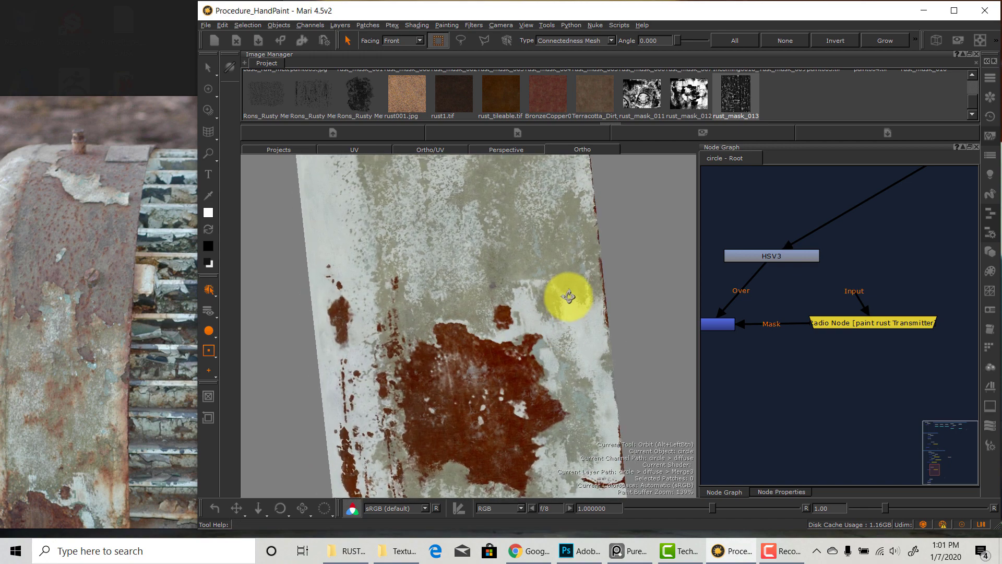
pyautogui.keyDown('alt'); pyautogui.moveTo(568, 296); pyautogui.dragTo(533, 219, button='right'); pyautogui.keyUp('alt')
pyautogui.moveTo(533, 219)
pyautogui.keyDown('alt'); pyautogui.mouseDown(button='middle')
pyautogui.moveTo(522, 341)
pyautogui.moveTo(493, 360)
pyautogui.moveTo(533, 383)
pyautogui.moveTo(496, 378)
pyautogui.moveTo(489, 407)
pyautogui.mouseUp(button='middle'); pyautogui.keyUp('alt')
pyautogui.doubleClick(736, 90)
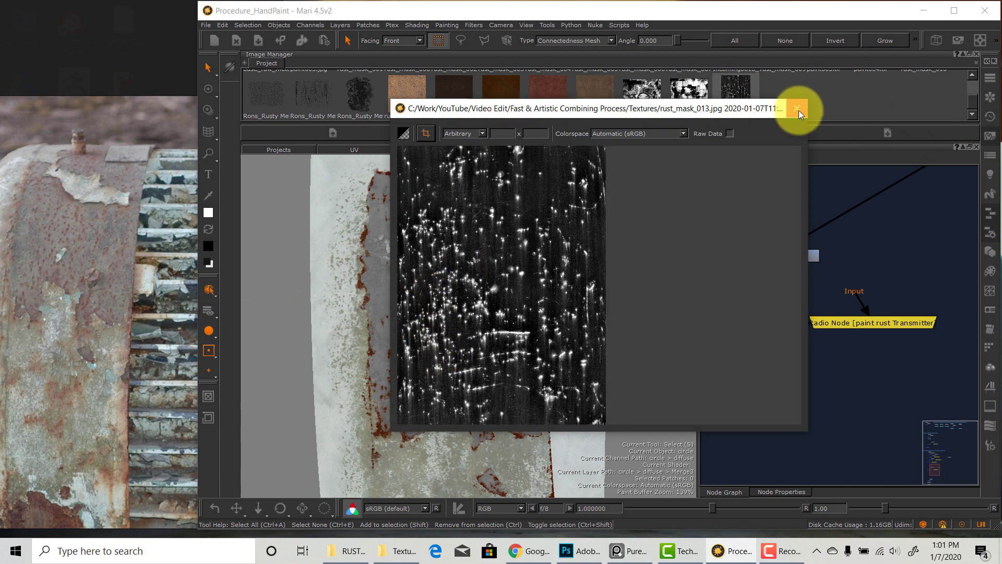
pyautogui.click(798, 110)
# - Inspect the rust spots on the model's upper metal area from a distance and up close
pyautogui.keyDown('alt'); pyautogui.moveTo(611, 383); pyautogui.dragTo(553, 387); pyautogui.keyUp('alt')
pyautogui.keyDown('alt'); pyautogui.moveTo(553, 387); pyautogui.dragTo(515, 320, button='right'); pyautogui.keyUp('alt')
pyautogui.keyDown('alt'); pyautogui.moveTo(515, 320); pyautogui.dragTo(499, 324, button='middle'); pyautogui.keyUp('alt')
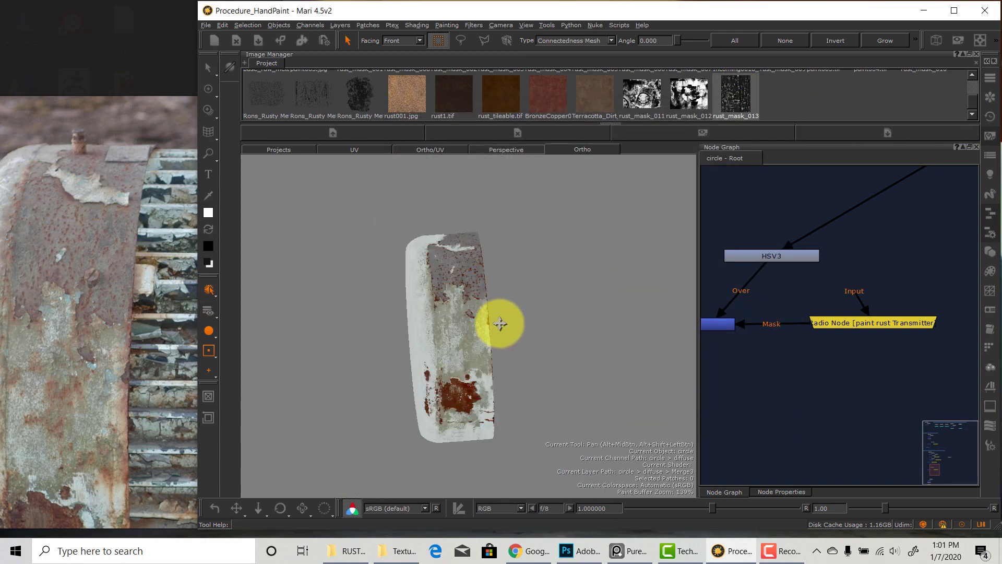
pyautogui.keyDown('alt'); pyautogui.moveTo(499, 324); pyautogui.dragTo(528, 353, button='right'); pyautogui.keyUp('alt')
pyautogui.keyDown('alt'); pyautogui.moveTo(528, 353); pyautogui.dragTo(492, 287); pyautogui.keyUp('alt')
pyautogui.keyDown('alt'); pyautogui.moveTo(492, 286); pyautogui.dragTo(503, 322, button='middle'); pyautogui.keyUp('alt')
pyautogui.keyDown('alt'); pyautogui.moveTo(502, 322); pyautogui.dragTo(520, 372, button='right'); pyautogui.keyUp('alt')
pyautogui.keyDown('alt'); pyautogui.moveTo(526, 343); pyautogui.dragTo(590, 301, button='middle'); pyautogui.keyUp('alt')
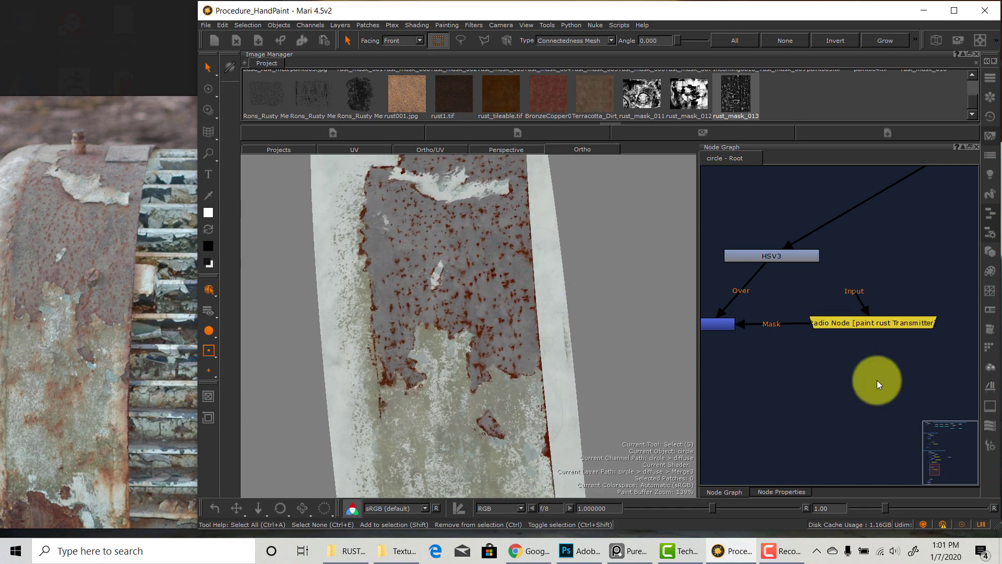
# - Trace the rust branch in the node graph, covering HSV3, the rust merge, its paint rust Radio Node mask and the final merge below
pyautogui.scroll(-3, 881, 378)
pyautogui.scroll(-2, 879, 376)
pyautogui.scroll(6, 848, 360)
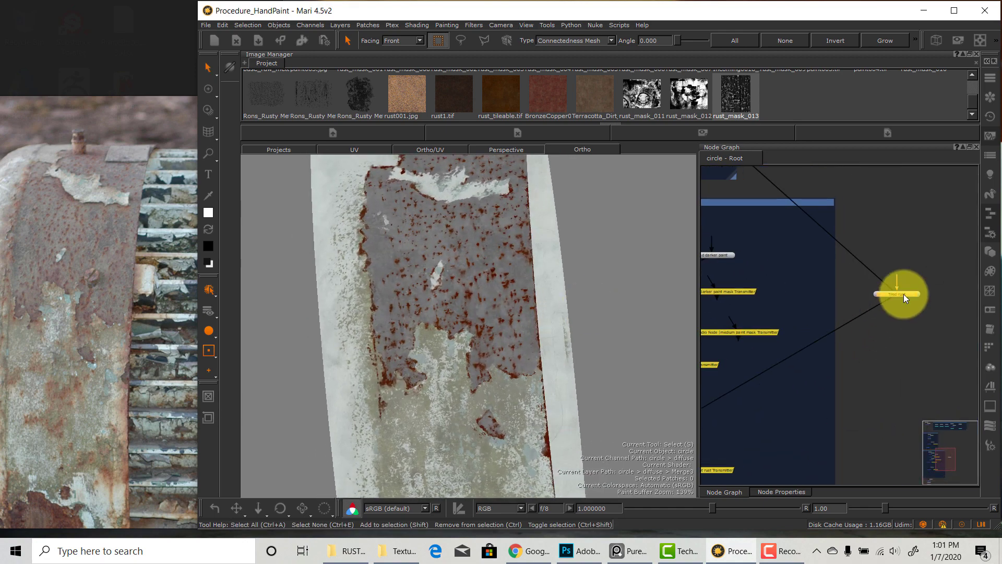
pyautogui.scroll(-2, 835, 381)
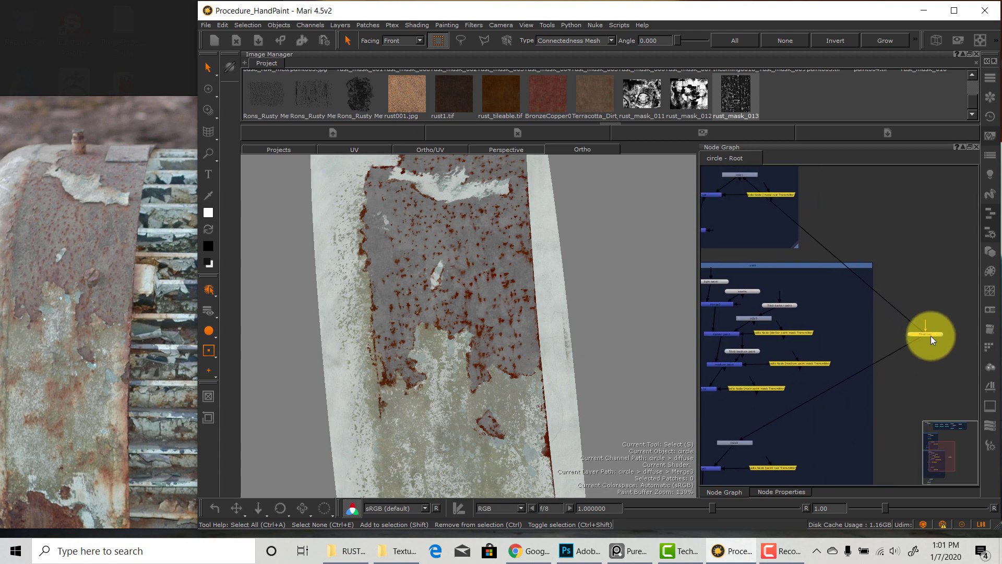
pyautogui.scroll(-2, 805, 423)
pyautogui.scroll(5, 854, 352)
pyautogui.scroll(2, 819, 393)
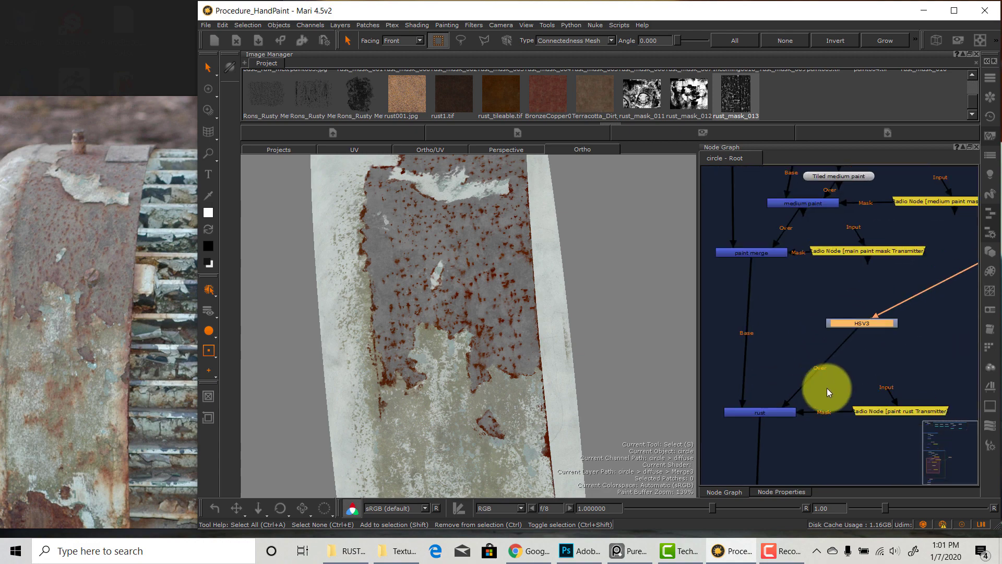
pyautogui.scroll(-5, 910, 372)
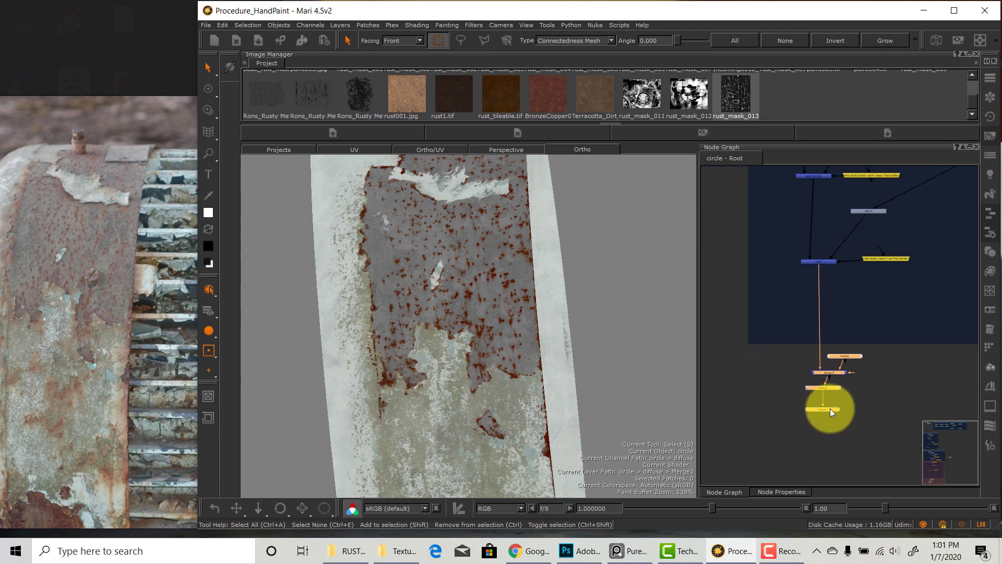
pyautogui.scroll(3, 886, 343)
pyautogui.moveTo(842, 348); pyautogui.dragTo(814, 427, button='middle')
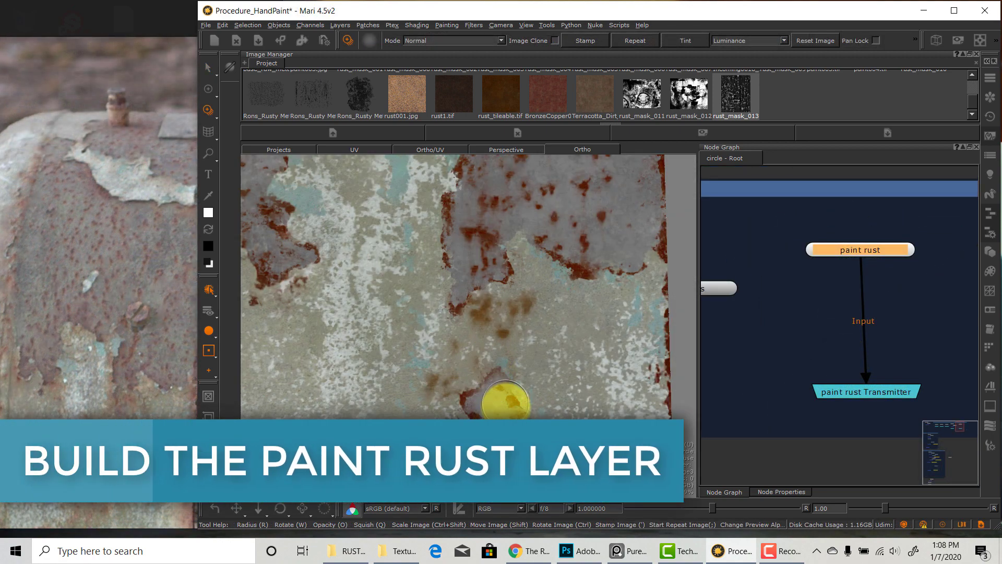
# - Paint rust_mask_013 through onto the paint rust mask around the small bare-metal chip, mainly along its outer side
pyautogui.keyDown('alt'); pyautogui.moveTo(505, 403); pyautogui.dragTo(516, 303, button='middle'); pyautogui.keyUp('alt')
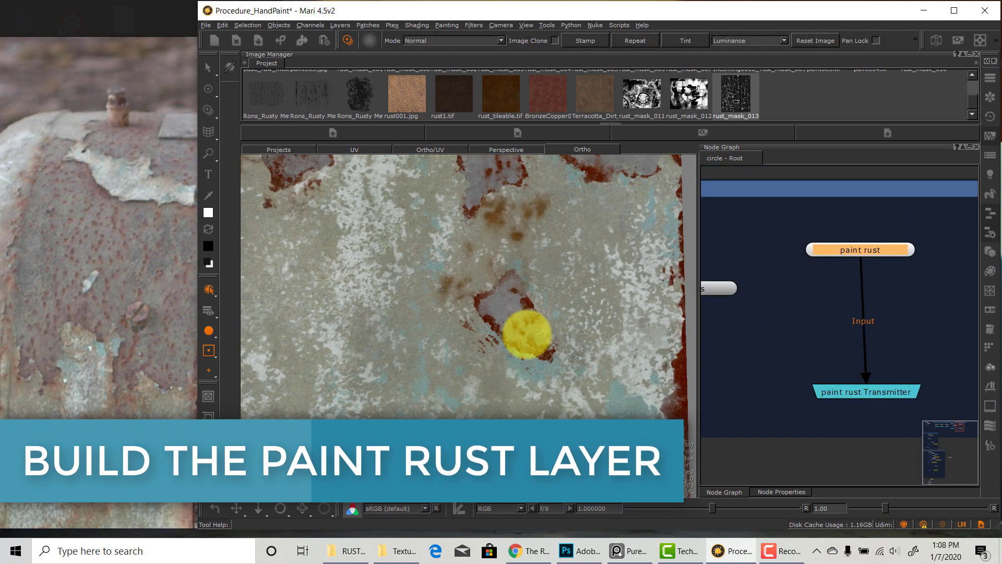
pyautogui.keyDown('shift'); pyautogui.moveTo(541, 282); pyautogui.dragTo(602, 335); pyautogui.keyUp('shift')
pyautogui.moveTo(492, 378)
pyautogui.mouseDown()
pyautogui.moveTo(510, 382)
pyautogui.moveTo(479, 337)
pyautogui.moveTo(443, 361)
pyautogui.moveTo(445, 272)
pyautogui.mouseUp()
pyautogui.moveTo(483, 313); pyautogui.dragTo(444, 303)
pyautogui.keyDown('shift'); pyautogui.moveTo(548, 350); pyautogui.dragTo(495, 329); pyautogui.keyUp('shift')
pyautogui.moveTo(455, 315); pyautogui.dragTo(458, 341)
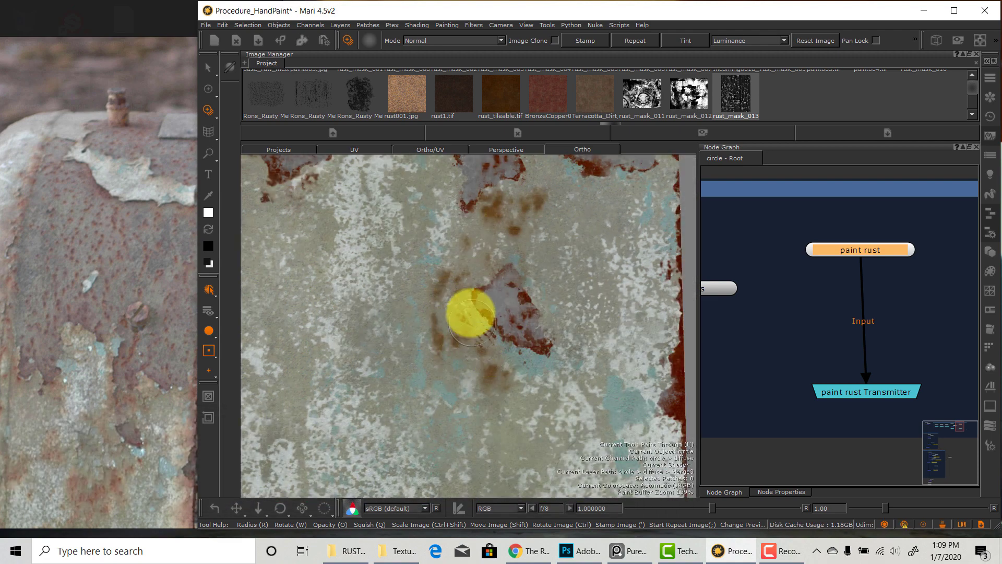
# - Paint more rust around the chip on the paint rust mask and reposition the mask image over the larger patches above it
pyautogui.keyDown('alt'); pyautogui.moveTo(524, 362); pyautogui.dragTo(493, 374, button='right'); pyautogui.keyUp('alt')
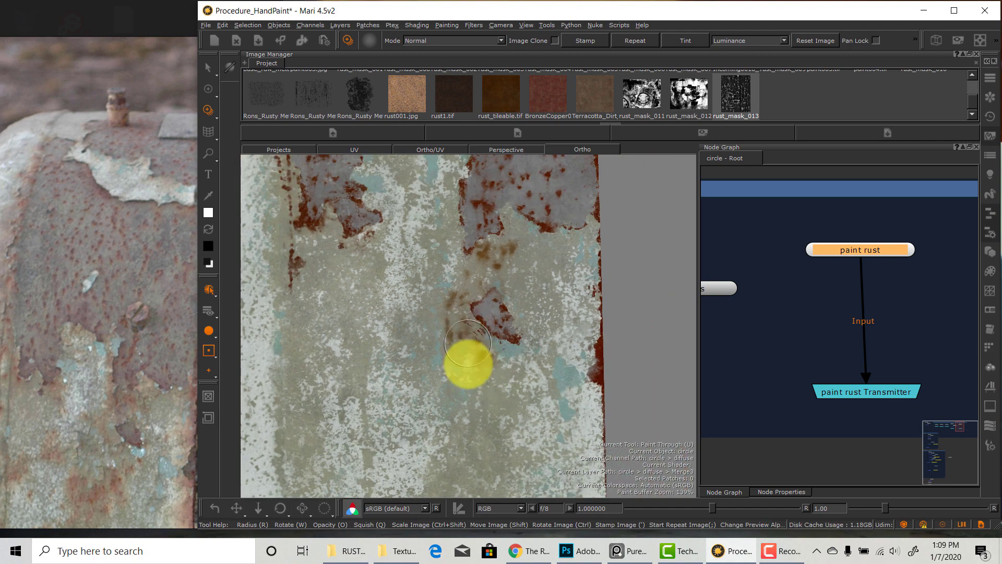
pyautogui.keyDown('shift'); pyautogui.moveTo(468, 364); pyautogui.dragTo(514, 312); pyautogui.keyUp('shift')
pyautogui.moveTo(472, 270)
pyautogui.keyDown('shift'); pyautogui.mouseDown()
pyautogui.moveTo(512, 353)
pyautogui.moveTo(514, 327)
pyautogui.mouseUp(); pyautogui.keyUp('shift')
pyautogui.keyDown('alt'); pyautogui.moveTo(514, 327); pyautogui.dragTo(518, 319, button='right'); pyautogui.keyUp('alt')
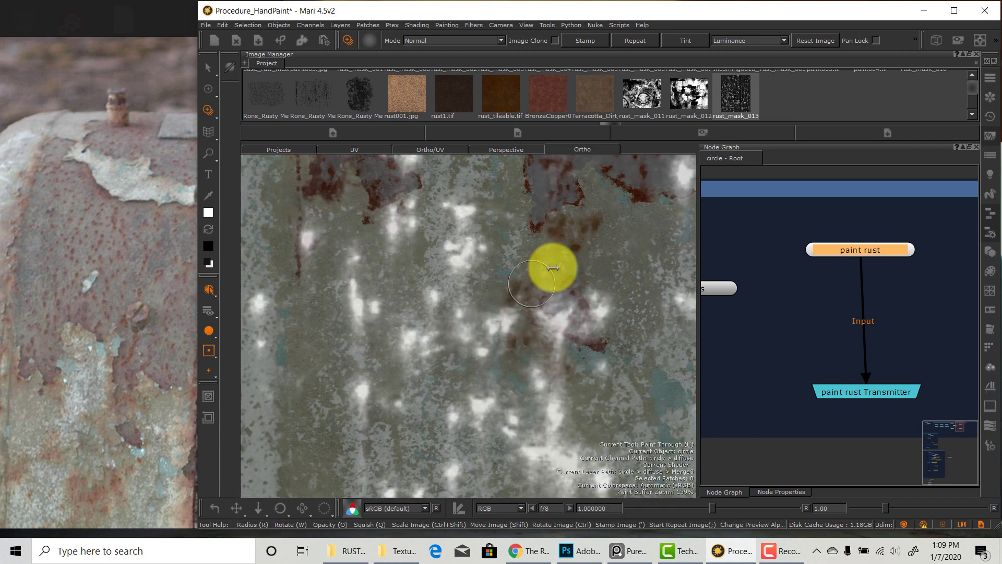
pyautogui.moveTo(573, 260)
pyautogui.keyDown('ctrl'); pyautogui.mouseDown()
pyautogui.moveTo(479, 261)
pyautogui.moveTo(428, 331)
pyautogui.mouseUp(); pyautogui.keyUp('ctrl')
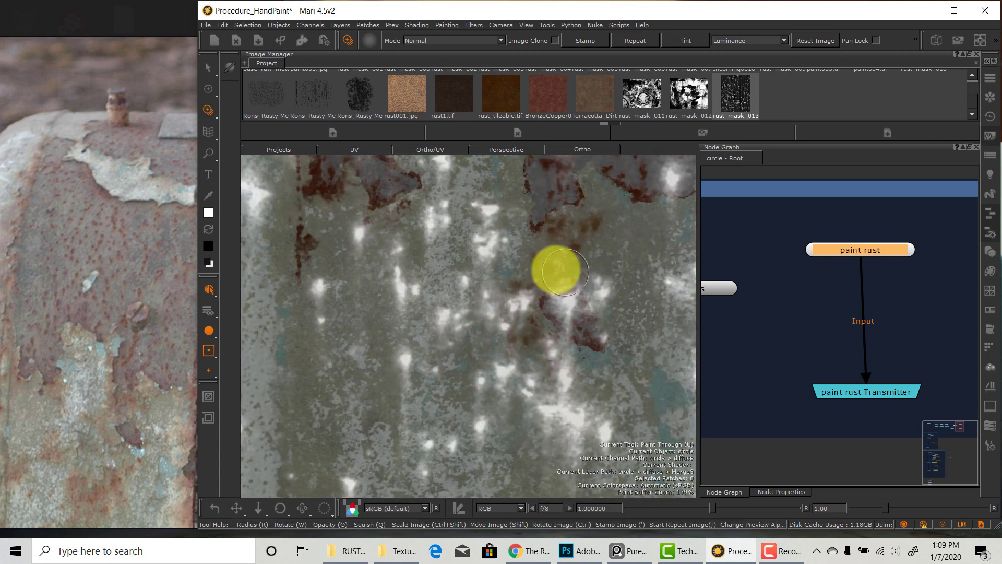
pyautogui.keyDown('alt'); pyautogui.moveTo(506, 269); pyautogui.dragTo(555, 368, button='middle'); pyautogui.keyUp('alt')
pyautogui.keyDown('shift'); pyautogui.moveTo(519, 334); pyautogui.dragTo(503, 305); pyautogui.keyUp('shift')
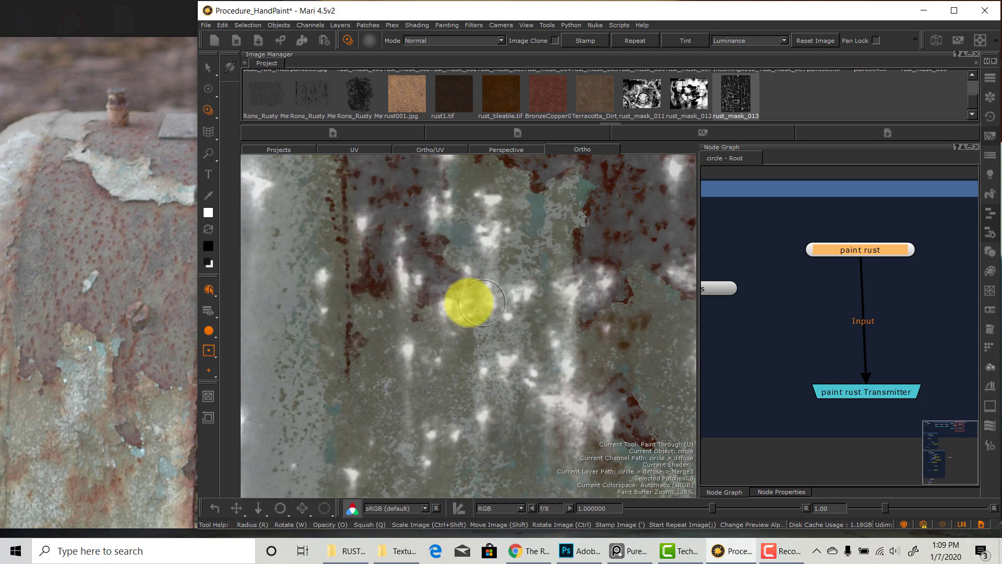
# - Set the Paint Through brush to flow 0.190 and radius 60, and paint rust below the bare-metal patch's lower edge
pyautogui.click(990, 444)
pyautogui.moveTo(638, 153); pyautogui.dragTo(592, 159)
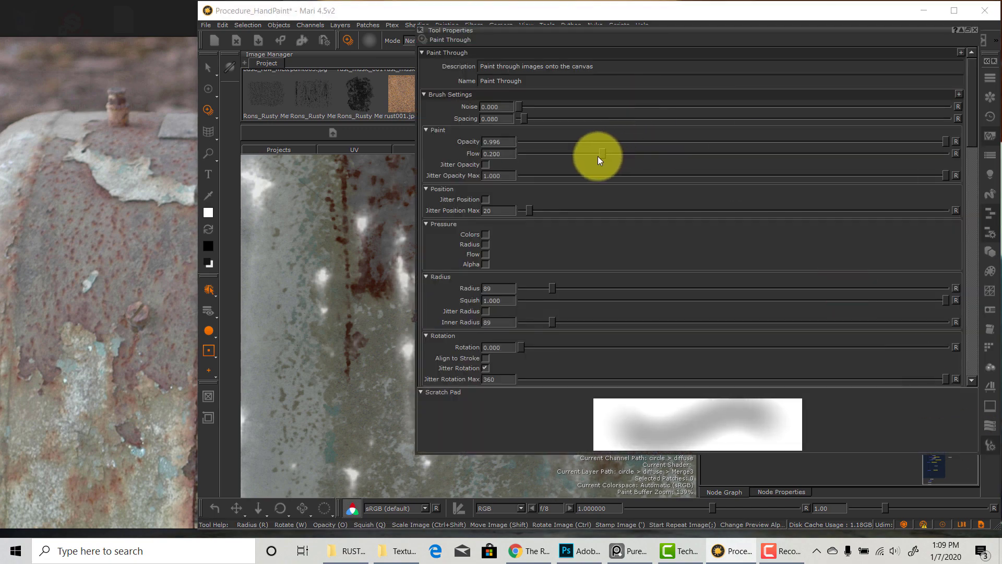
pyautogui.moveTo(540, 290); pyautogui.dragTo(536, 283)
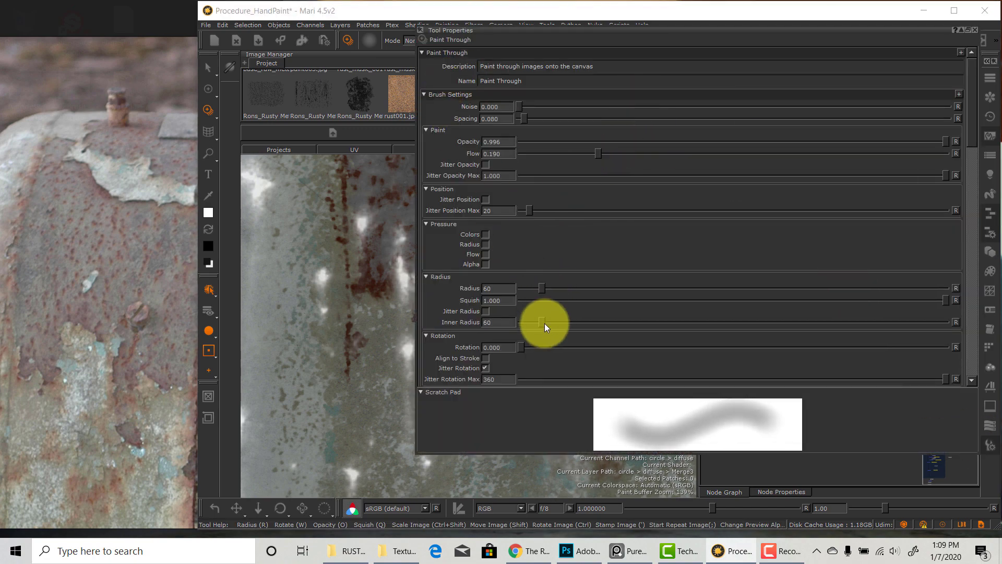
pyautogui.press(',')
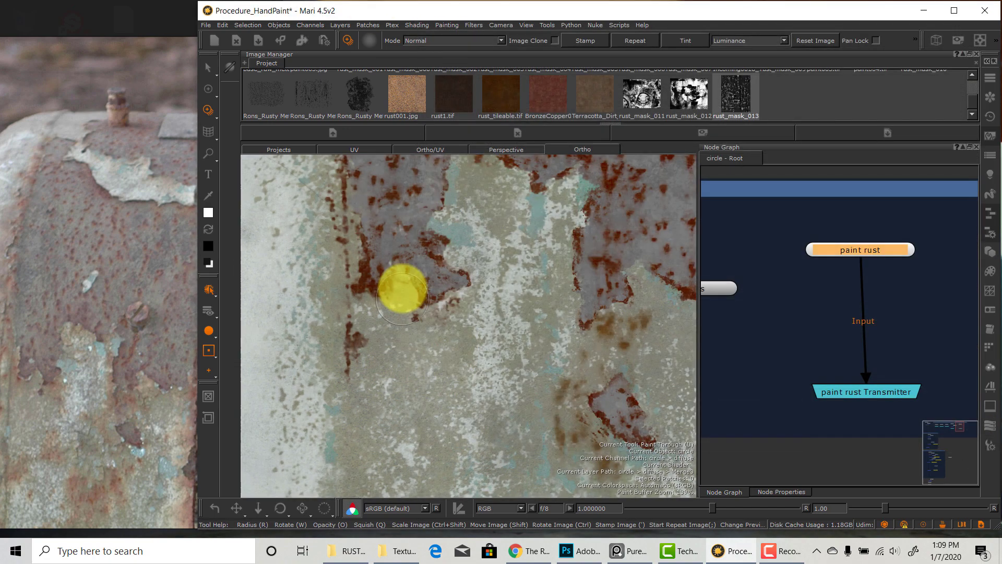
pyautogui.moveTo(399, 322); pyautogui.dragTo(401, 296)
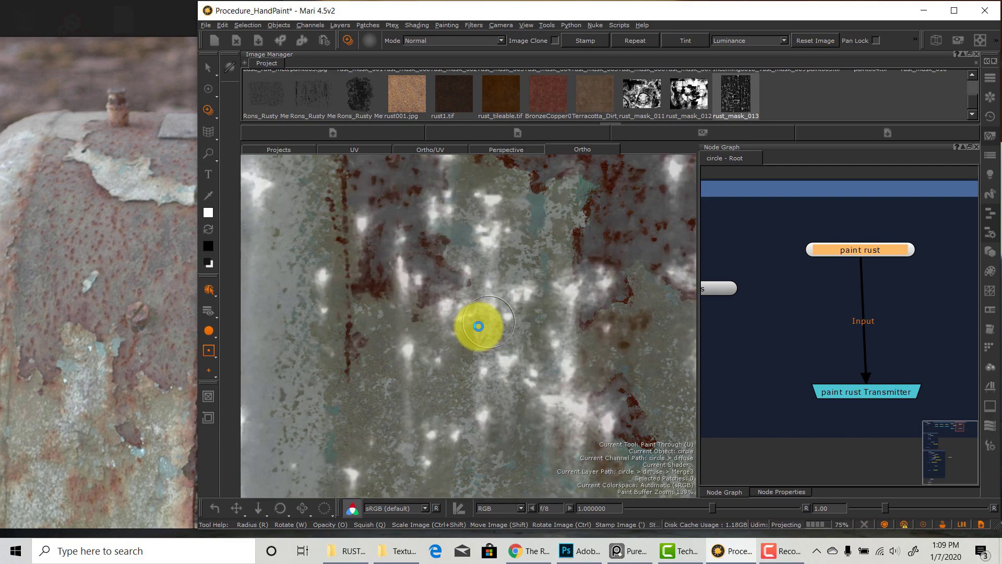
pyautogui.moveTo(94, 367); pyautogui.dragTo(150, 332, button='middle')
pyautogui.keyDown('alt'); pyautogui.moveTo(443, 287); pyautogui.dragTo(507, 305, button='middle'); pyautogui.keyUp('alt')
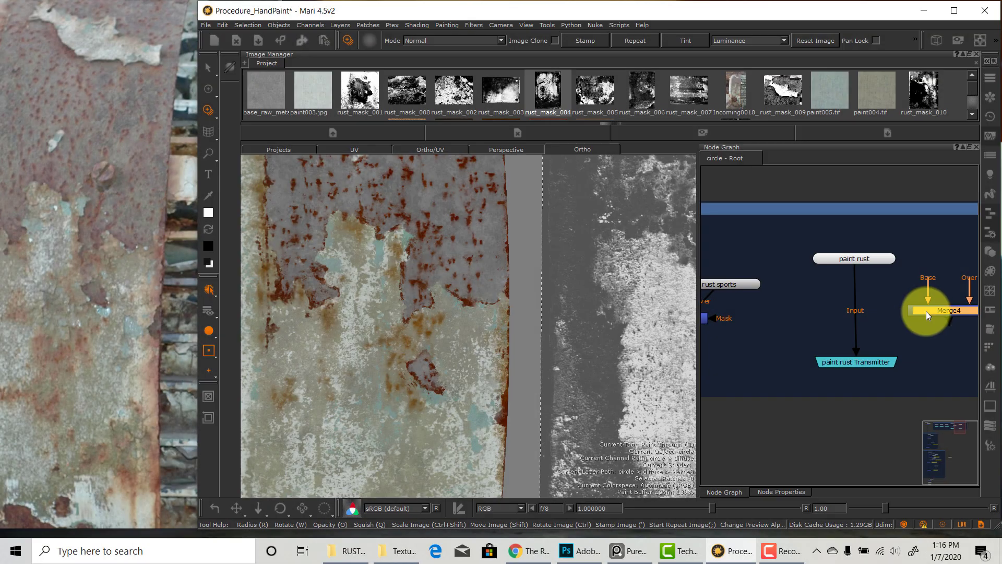
# - Insert the Merge4 node between the paint rust node and the paint rust Transmitter, with paint rust as its base
pyautogui.moveTo(926, 312); pyautogui.dragTo(867, 315)
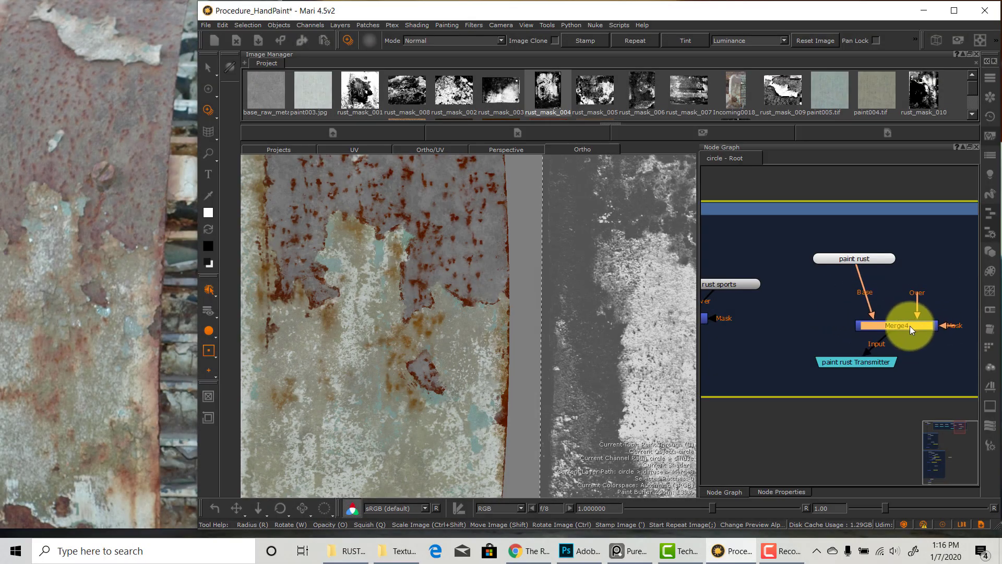
pyautogui.click(935, 293)
pyautogui.moveTo(935, 292); pyautogui.dragTo(879, 280, button='middle')
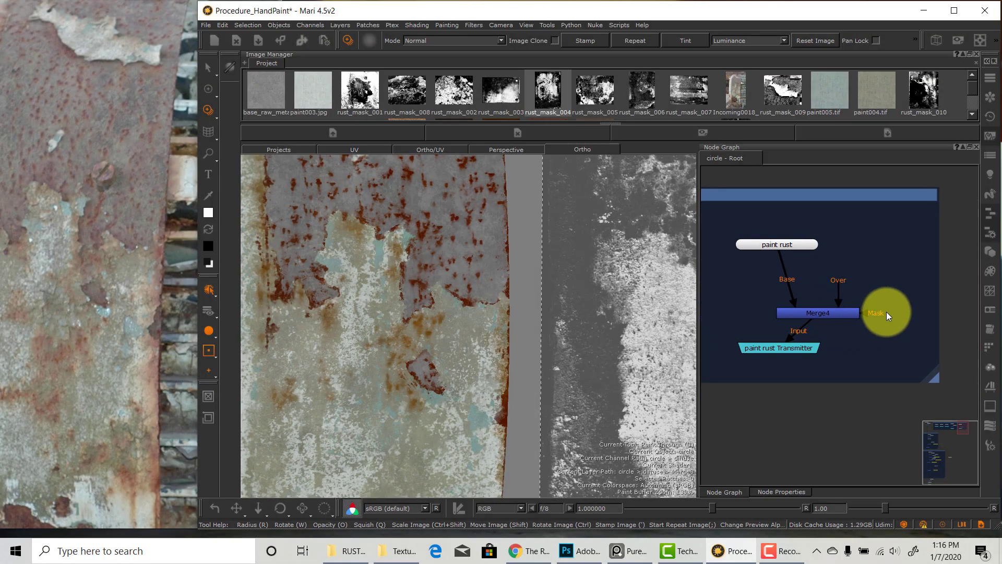
pyautogui.moveTo(841, 312); pyautogui.dragTo(839, 317)
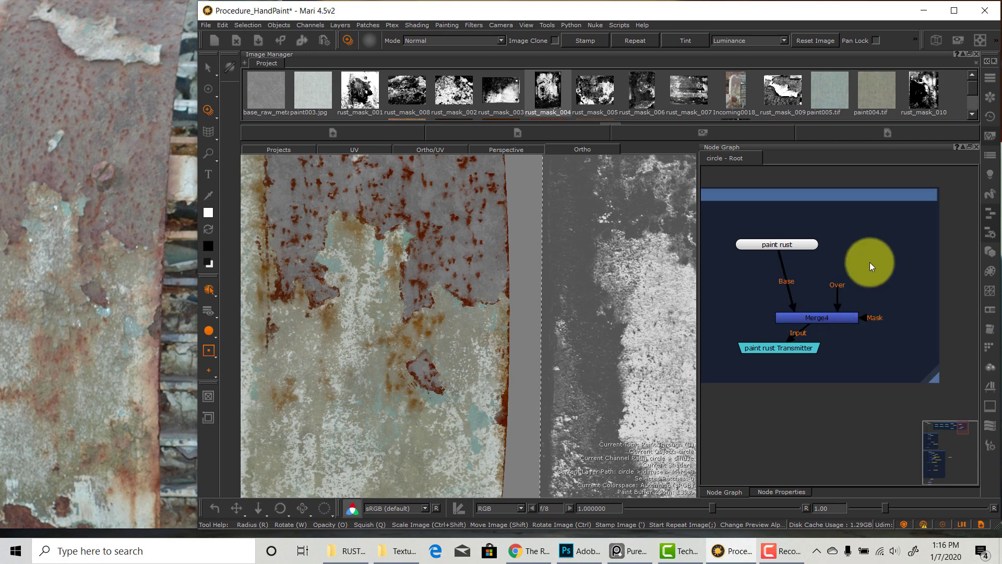
# - Add a Radio Node receiving the main paint mask Transmitter and connect it to Merge4's Over input
pyautogui.press('Tab')
pyautogui.write('rad')
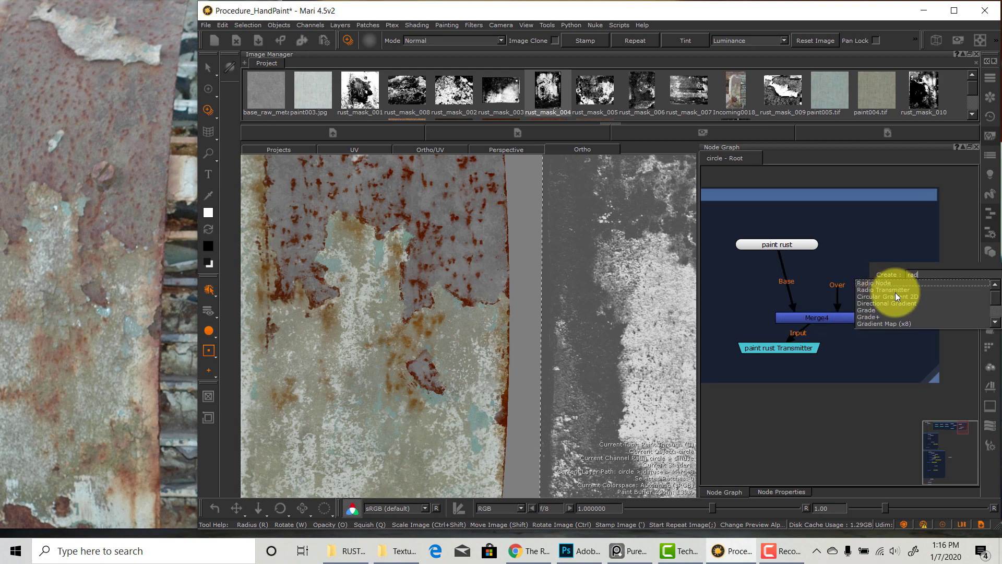
pyautogui.click(895, 284)
pyautogui.press('Return')
pyautogui.moveTo(906, 267); pyautogui.dragTo(883, 277)
pyautogui.rightClick(873, 274)
# - Paint rust_mask_004 through onto the paint rust node along the model's outer edge beside the small chip
pyautogui.keyDown('alt'); pyautogui.moveTo(488, 358); pyautogui.dragTo(452, 290, button='middle'); pyautogui.keyUp('alt')
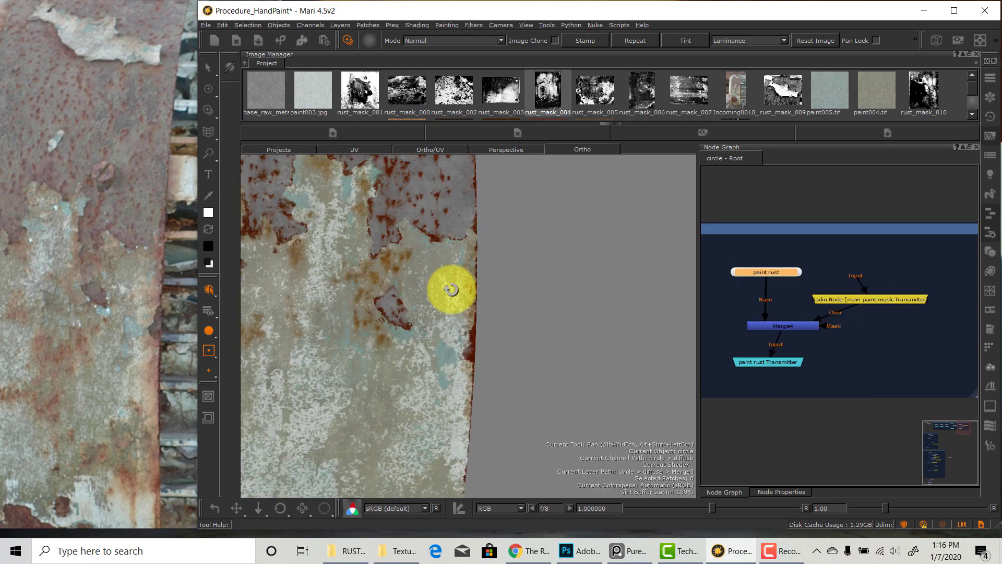
pyautogui.keyDown('alt'); pyautogui.moveTo(452, 291); pyautogui.dragTo(509, 261, button='right'); pyautogui.keyUp('alt')
pyautogui.keyDown('shift'); pyautogui.moveTo(597, 315); pyautogui.dragTo(578, 317); pyautogui.keyUp('shift')
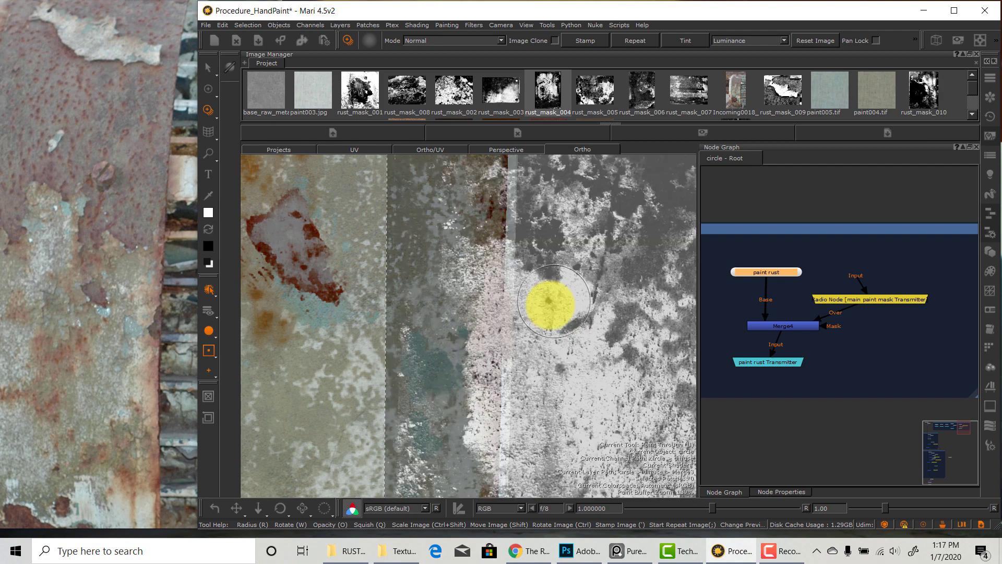
pyautogui.click(446, 25)
pyautogui.click(458, 38)
pyautogui.keyDown('alt'); pyautogui.moveTo(517, 338); pyautogui.dragTo(524, 327, button='middle'); pyautogui.keyUp('alt')
pyautogui.keyDown('alt'); pyautogui.moveTo(524, 326); pyautogui.dragTo(538, 314, button='right'); pyautogui.keyUp('alt')
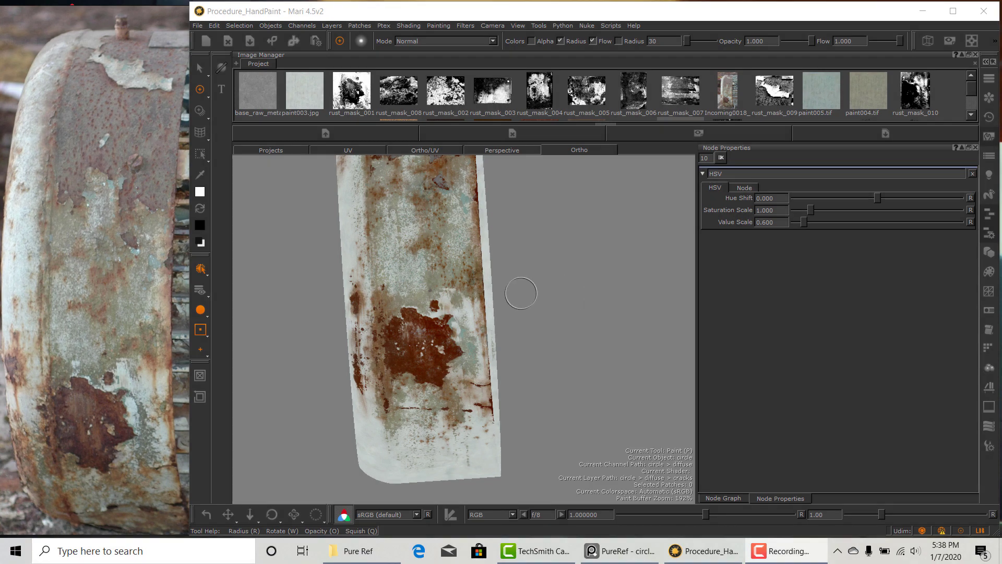
# - Examine the paint and rust on the model's lower patch, outer edges and upper metal area from several angles
pyautogui.moveTo(527, 292)
pyautogui.keyDown('alt'); pyautogui.mouseDown(button='right')
pyautogui.moveTo(521, 260)
pyautogui.moveTo(524, 327)
pyautogui.mouseUp(button='right'); pyautogui.keyUp('alt')
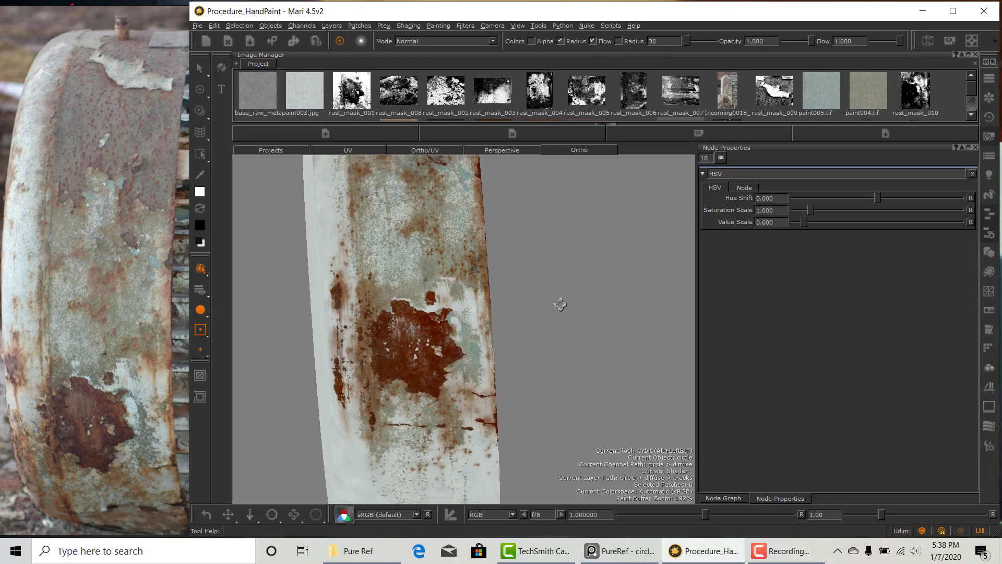
pyautogui.keyDown('alt'); pyautogui.moveTo(562, 305); pyautogui.dragTo(531, 333); pyautogui.keyUp('alt')
pyautogui.keyDown('alt'); pyautogui.moveTo(530, 334); pyautogui.dragTo(533, 341, button='middle'); pyautogui.keyUp('alt')
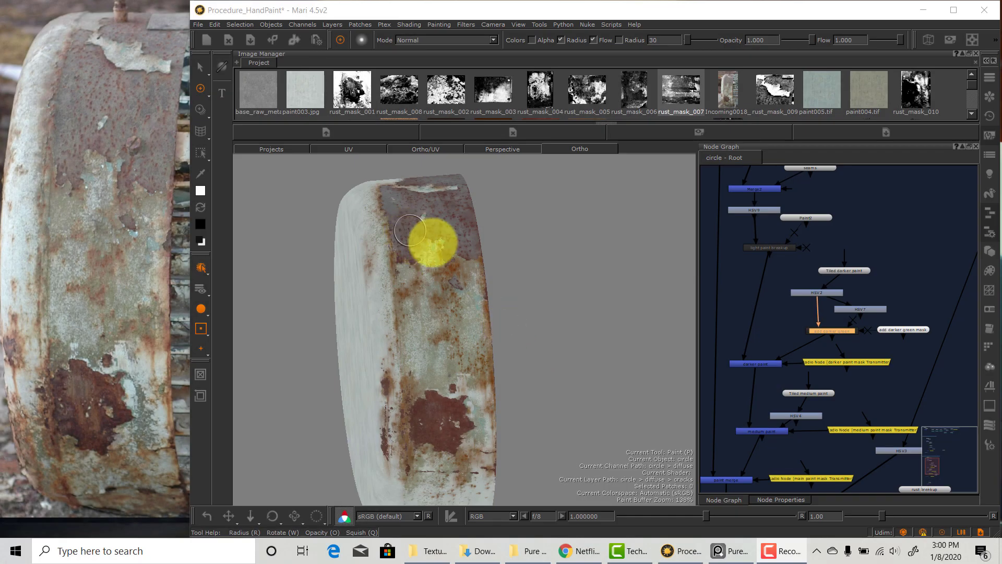
pyautogui.keyDown('alt'); pyautogui.moveTo(498, 303); pyautogui.dragTo(508, 358, button='right'); pyautogui.keyUp('alt')
pyautogui.keyDown('alt'); pyautogui.moveTo(508, 358); pyautogui.dragTo(506, 402); pyautogui.keyUp('alt')
pyautogui.keyDown('alt'); pyautogui.moveTo(505, 403); pyautogui.dragTo(514, 301, button='middle'); pyautogui.keyUp('alt')
pyautogui.moveTo(514, 301)
pyautogui.keyDown('alt'); pyautogui.mouseDown()
pyautogui.moveTo(543, 293)
pyautogui.moveTo(539, 323)
pyautogui.mouseUp(); pyautogui.keyUp('alt')
pyautogui.keyDown('alt'); pyautogui.moveTo(538, 323); pyautogui.dragTo(524, 356, button='right'); pyautogui.keyUp('alt')
pyautogui.keyDown('alt'); pyautogui.moveTo(439, 310); pyautogui.dragTo(472, 342, button='right'); pyautogui.keyUp('alt')
pyautogui.keyDown('alt'); pyautogui.moveTo(472, 342); pyautogui.dragTo(493, 366); pyautogui.keyUp('alt')
pyautogui.keyDown('alt'); pyautogui.moveTo(452, 261); pyautogui.dragTo(505, 333, button='middle'); pyautogui.keyUp('alt')
pyautogui.moveTo(505, 332)
pyautogui.keyDown('alt'); pyautogui.mouseDown()
pyautogui.moveTo(499, 351)
pyautogui.moveTo(481, 329)
pyautogui.moveTo(520, 281)
pyautogui.moveTo(508, 340)
pyautogui.moveTo(515, 320)
pyautogui.mouseUp(); pyautogui.keyUp('alt')
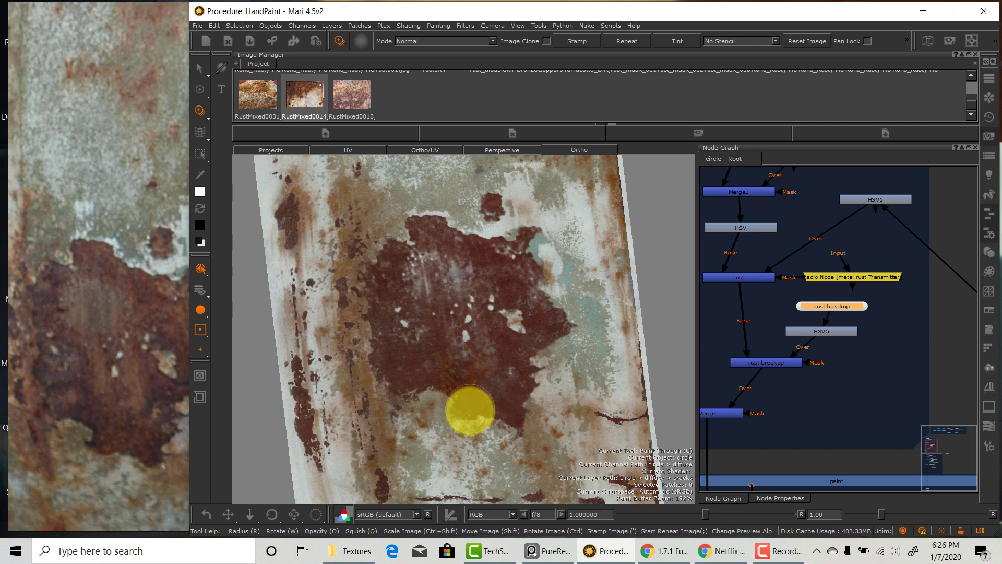
# - Paint the RustMixed0014 image through onto the rust breakup node across the large rust patch's lower part
pyautogui.moveTo(462, 375)
pyautogui.mouseDown()
pyautogui.moveTo(471, 267)
pyautogui.moveTo(471, 320)
pyautogui.moveTo(456, 338)
pyautogui.mouseUp()
pyautogui.moveTo(455, 339)
pyautogui.keyDown('ctrl'); pyautogui.mouseDown()
pyautogui.moveTo(423, 315)
pyautogui.moveTo(440, 320)
pyautogui.moveTo(468, 305)
pyautogui.mouseUp(); pyautogui.keyUp('ctrl')
pyautogui.moveTo(493, 300)
pyautogui.keyDown('alt'); pyautogui.mouseDown(button='right')
pyautogui.moveTo(483, 298)
pyautogui.moveTo(519, 266)
pyautogui.mouseUp(button='right'); pyautogui.keyUp('alt')
pyautogui.moveTo(394, 300)
pyautogui.keyDown('shift'); pyautogui.mouseDown()
pyautogui.moveTo(530, 270)
pyautogui.moveTo(540, 280)
pyautogui.mouseUp(); pyautogui.keyUp('shift')
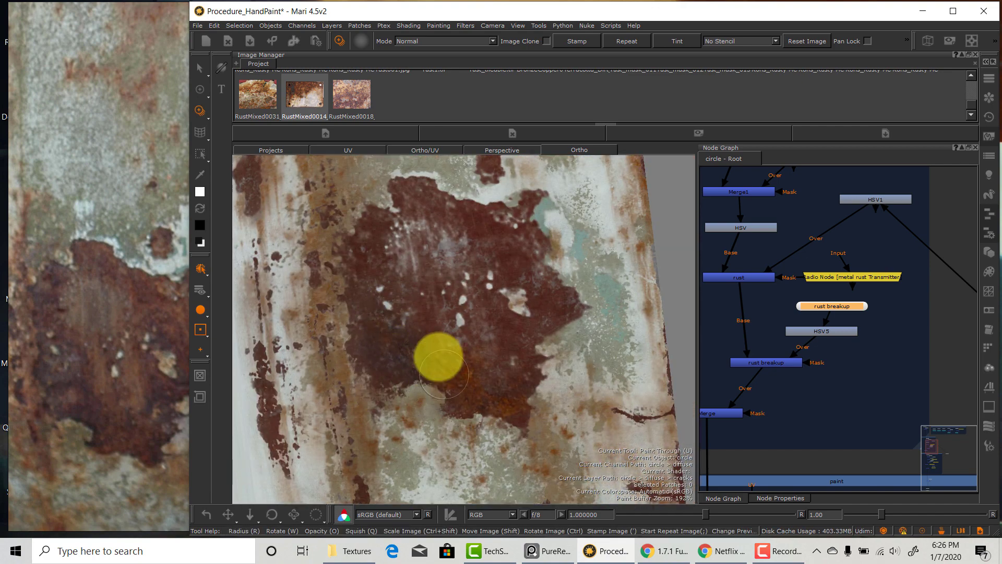
pyautogui.moveTo(421, 184)
pyautogui.keyDown('shift'); pyautogui.mouseDown()
pyautogui.moveTo(424, 207)
pyautogui.moveTo(459, 192)
pyautogui.moveTo(347, 257)
pyautogui.moveTo(360, 235)
pyautogui.mouseUp(); pyautogui.keyUp('shift')
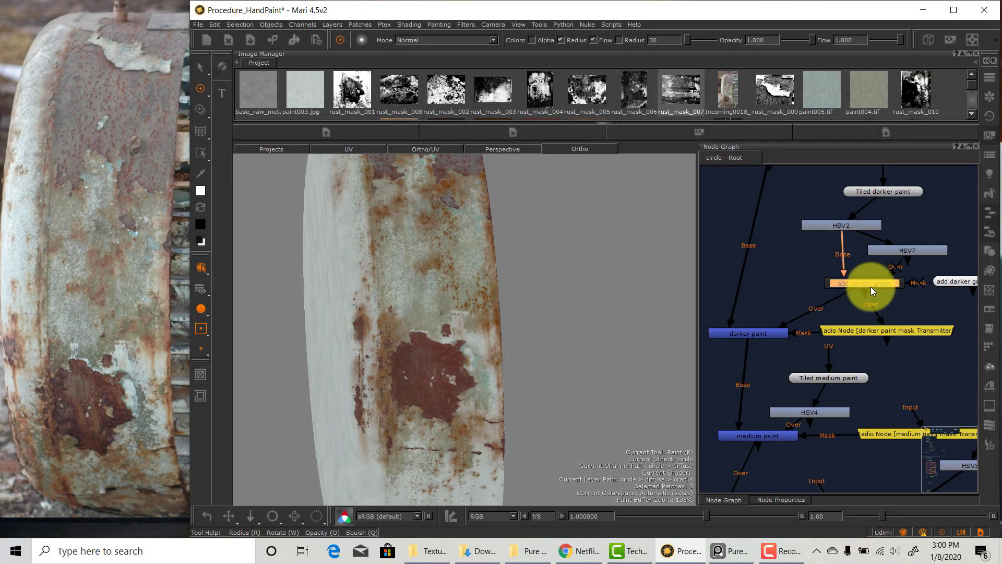
# - Enable the add darker green and light paint breakup merges in the paint group
pyautogui.moveTo(870, 287); pyautogui.dragTo(869, 289)
pyautogui.scroll(-6, 897, 334)
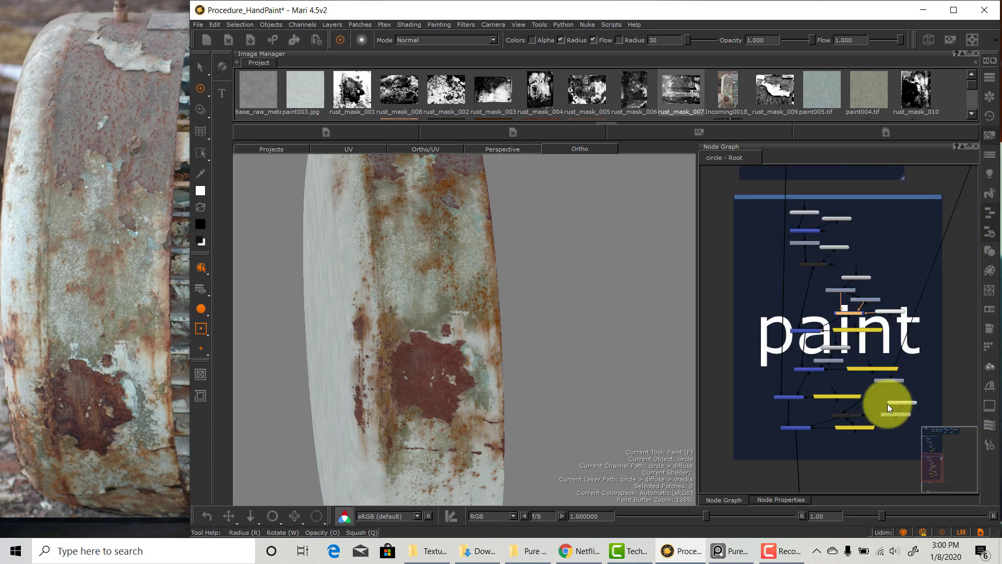
pyautogui.moveTo(888, 304); pyautogui.dragTo(881, 370, button='middle')
pyautogui.scroll(5, 881, 370)
pyautogui.click(767, 344)
pyautogui.press('d')
# - Enable the base metal breakup merge and bring the model's upper metal area into view
pyautogui.moveTo(881, 242); pyautogui.dragTo(885, 323, button='middle')
pyautogui.scroll(-4, 886, 322)
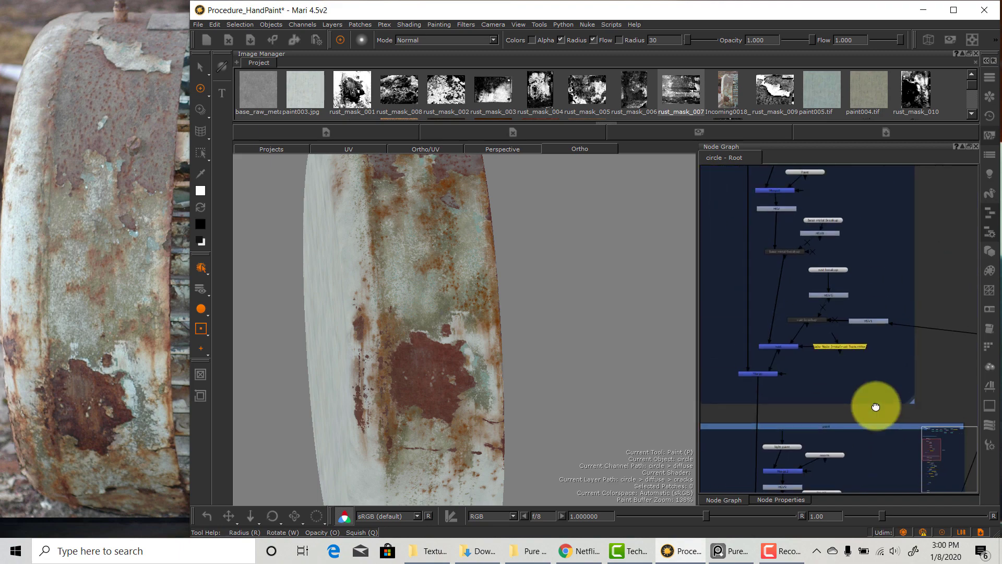
pyautogui.scroll(4, 799, 314)
pyautogui.click(804, 344)
pyautogui.keyDown('alt'); pyautogui.moveTo(546, 290); pyautogui.dragTo(515, 264); pyautogui.keyUp('alt')
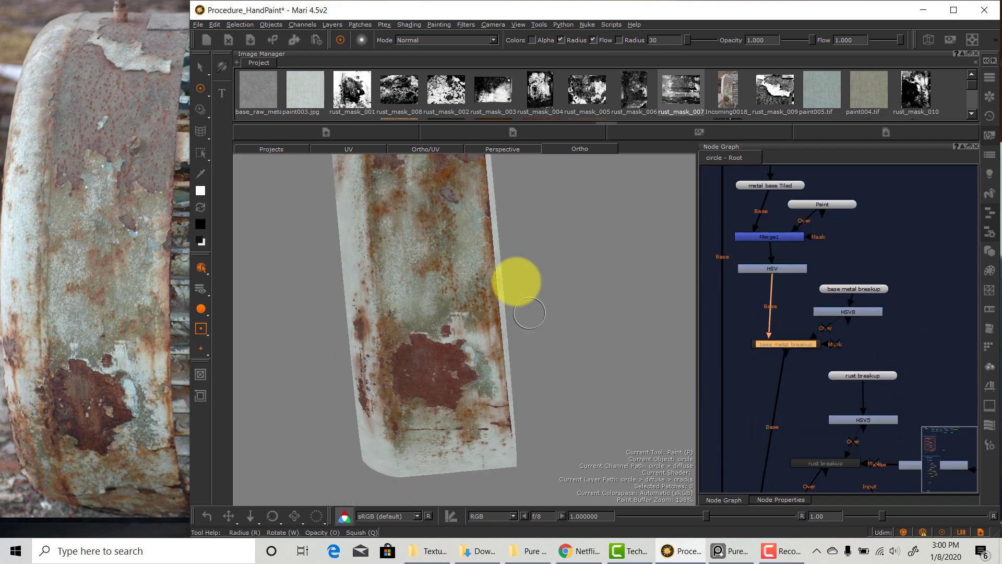
pyautogui.keyDown('alt'); pyautogui.moveTo(515, 264); pyautogui.dragTo(524, 352, button='middle'); pyautogui.keyUp('alt')
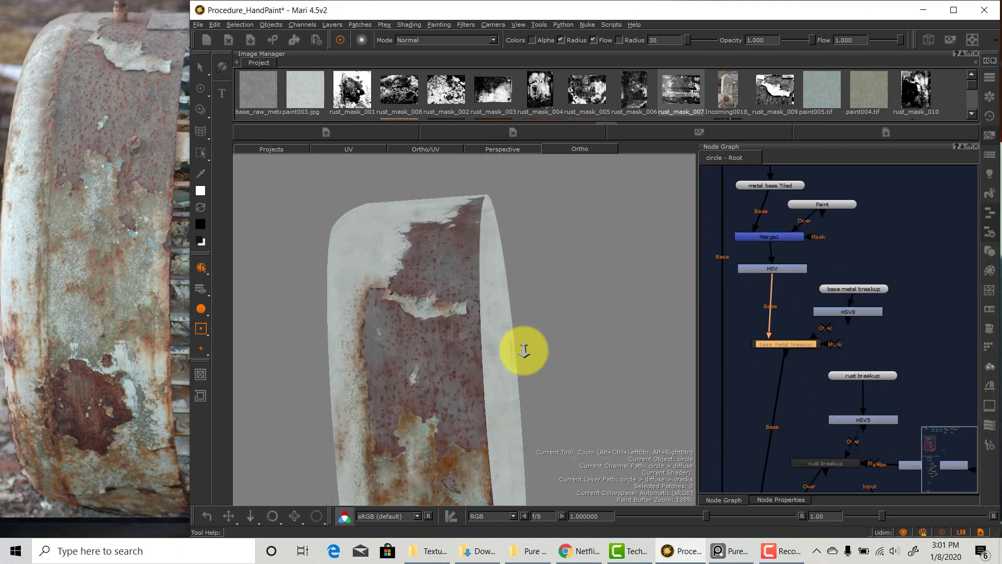
pyautogui.click(798, 343)
# - Enable the rust breakup merge that feeds the rust merge and show the rusty area of the model
pyautogui.moveTo(511, 386); pyautogui.dragTo(532, 346, button='middle')
pyautogui.scroll(-2, 872, 324)
pyautogui.scroll(3, 804, 372)
pyautogui.click(804, 373)
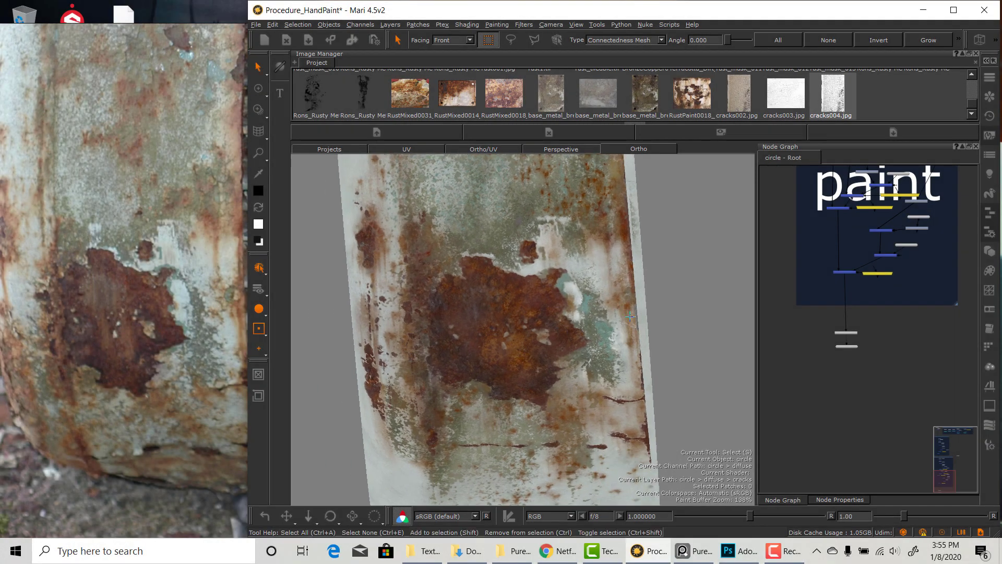
# - Compare the model's large rust patch and upper metal area with the matching areas of the reference photo
pyautogui.keyDown('alt'); pyautogui.moveTo(630, 315); pyautogui.dragTo(611, 361, button='middle'); pyautogui.keyUp('alt')
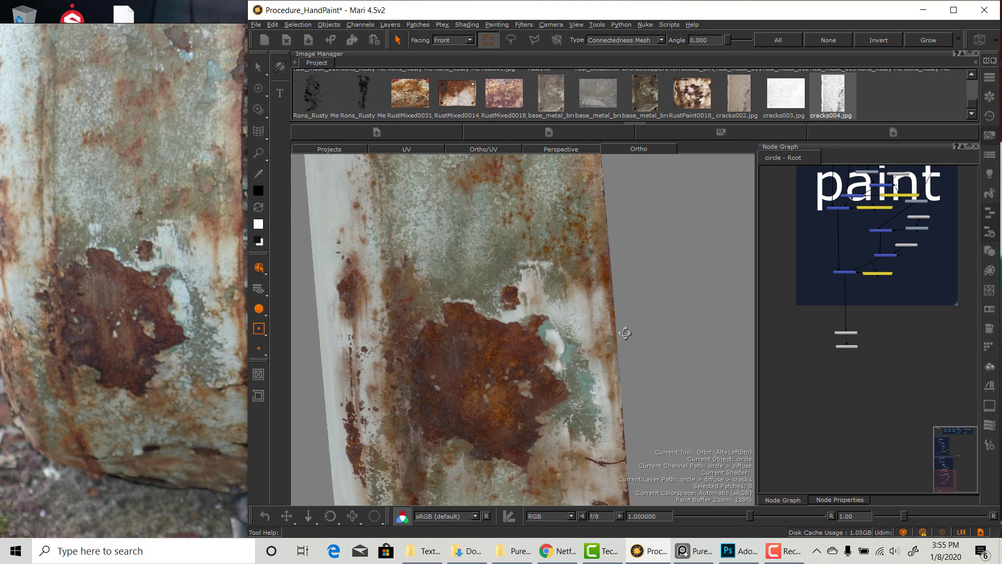
pyautogui.keyDown('alt'); pyautogui.moveTo(611, 361); pyautogui.dragTo(639, 317, button='right'); pyautogui.keyUp('alt')
pyautogui.moveTo(656, 340); pyautogui.dragTo(644, 340, button='middle')
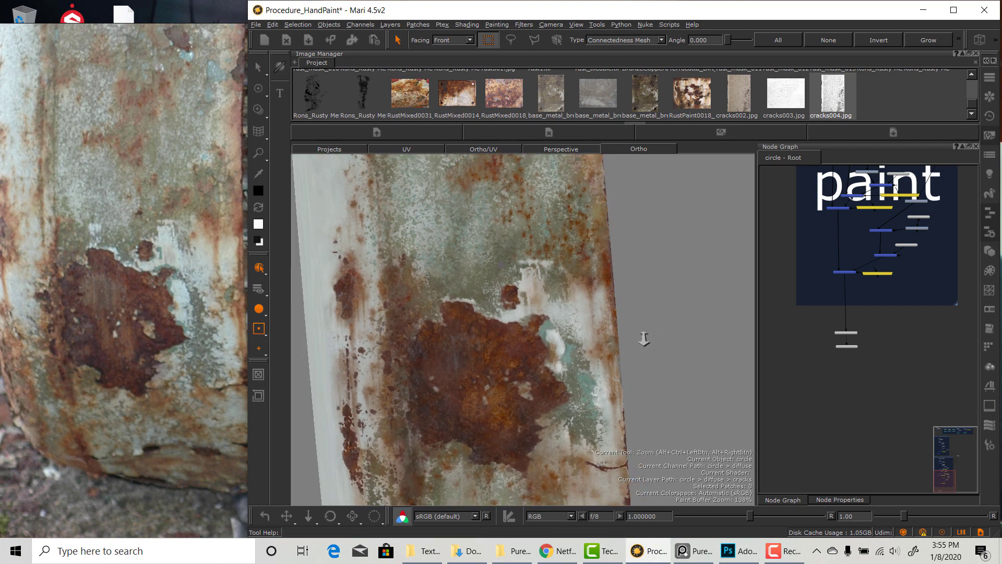
pyautogui.moveTo(162, 149); pyautogui.dragTo(153, 377, button='middle')
pyautogui.keyDown('alt'); pyautogui.moveTo(593, 232); pyautogui.dragTo(593, 273, button='middle'); pyautogui.keyUp('alt')
pyautogui.keyDown('alt'); pyautogui.moveTo(592, 274); pyautogui.dragTo(523, 372); pyautogui.keyUp('alt')
pyautogui.keyDown('alt'); pyautogui.moveTo(505, 210); pyautogui.dragTo(517, 353, button='middle'); pyautogui.keyUp('alt')
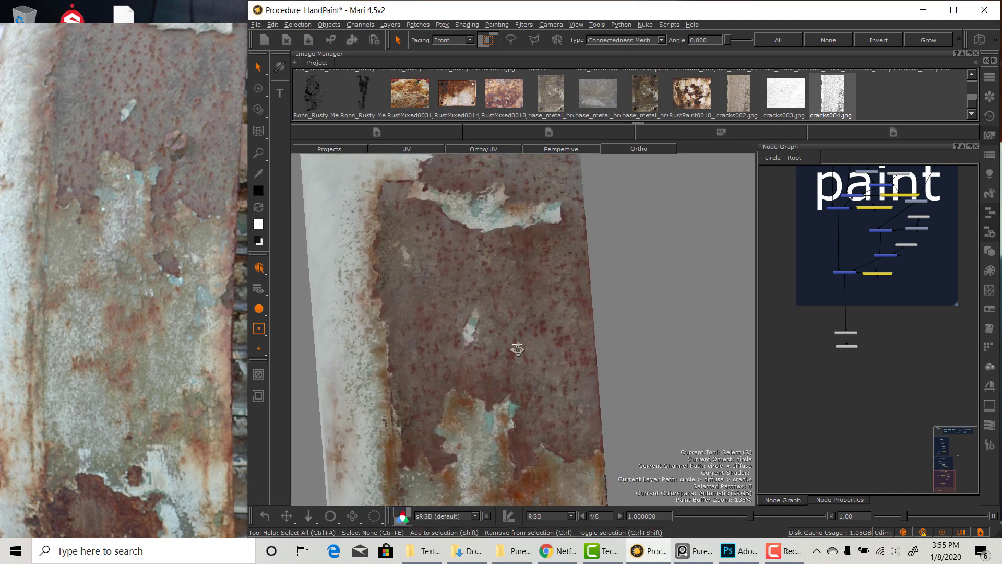
pyautogui.keyDown('alt'); pyautogui.moveTo(517, 353); pyautogui.dragTo(508, 345); pyautogui.keyUp('alt')
pyautogui.moveTo(157, 140); pyautogui.dragTo(144, 284, button='middle')
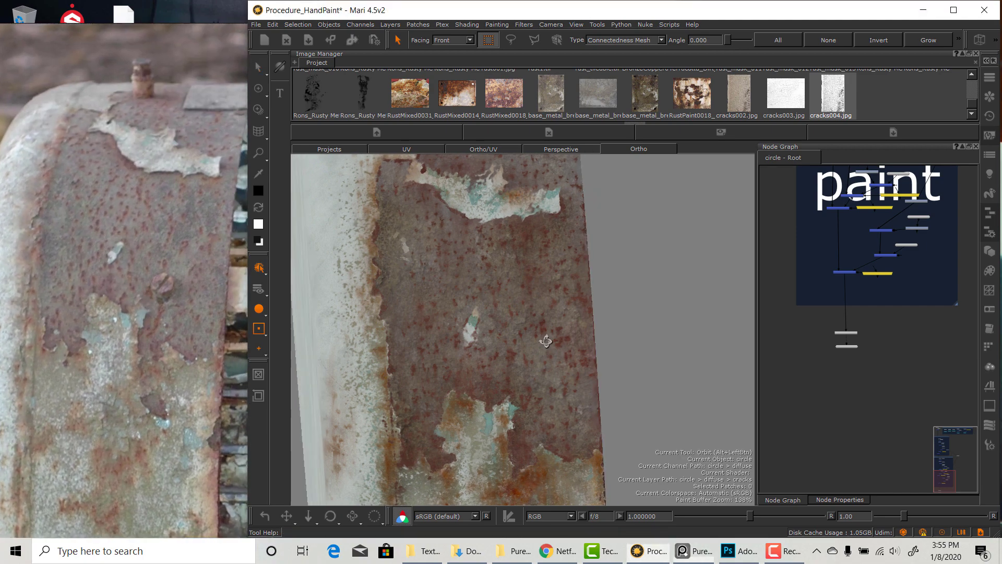